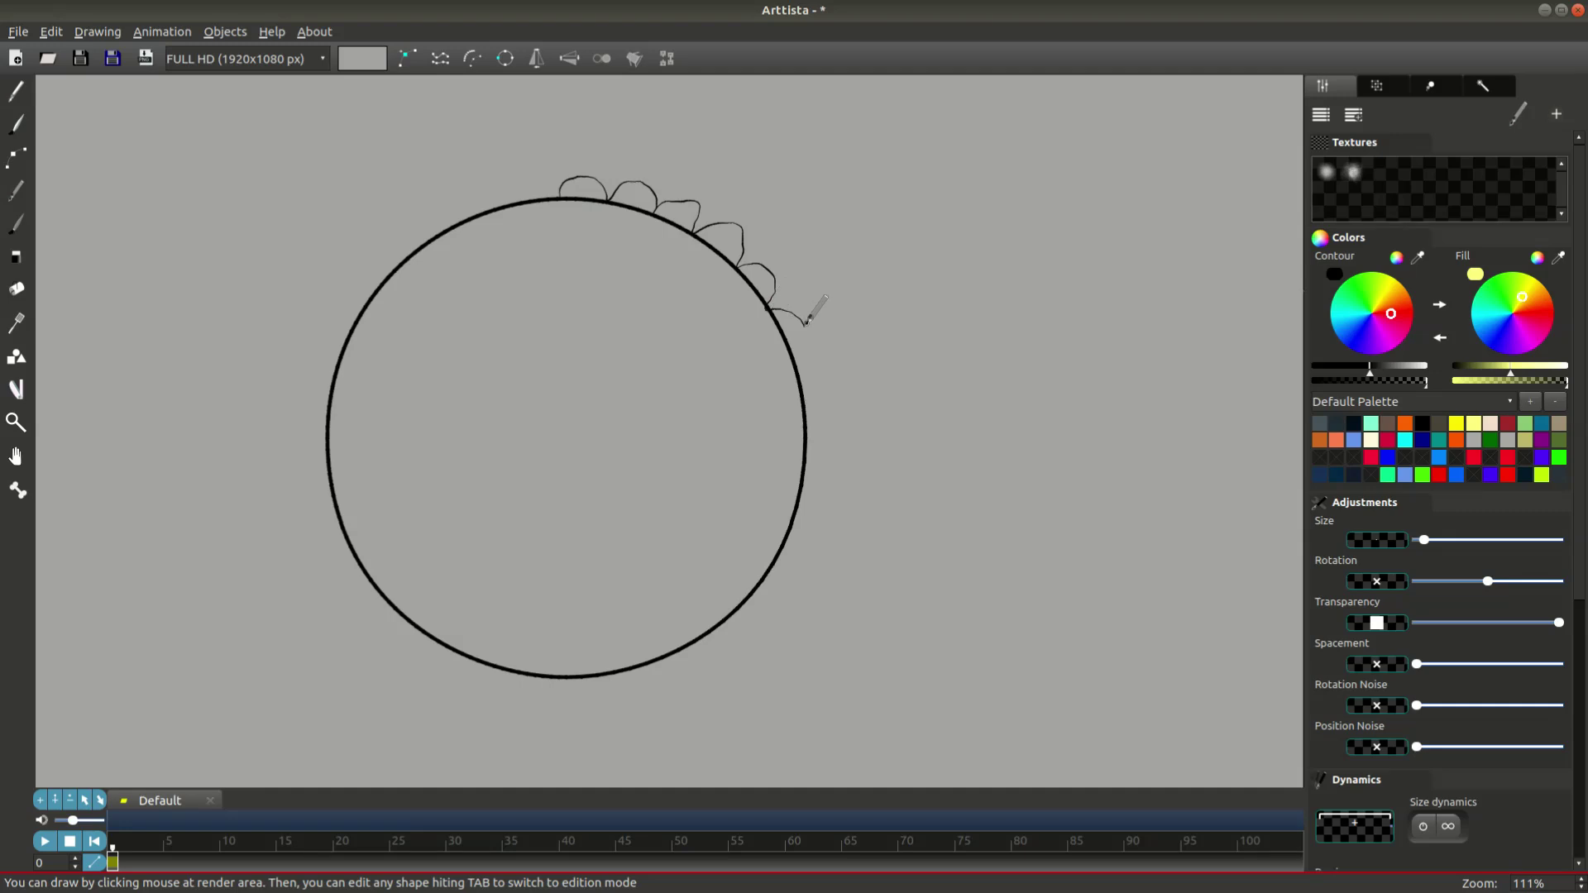
Duplicate the scalloped line on the circle, then rotate and place the copy so it continues the scallops down the circle's right side.
left_click(735, 231)
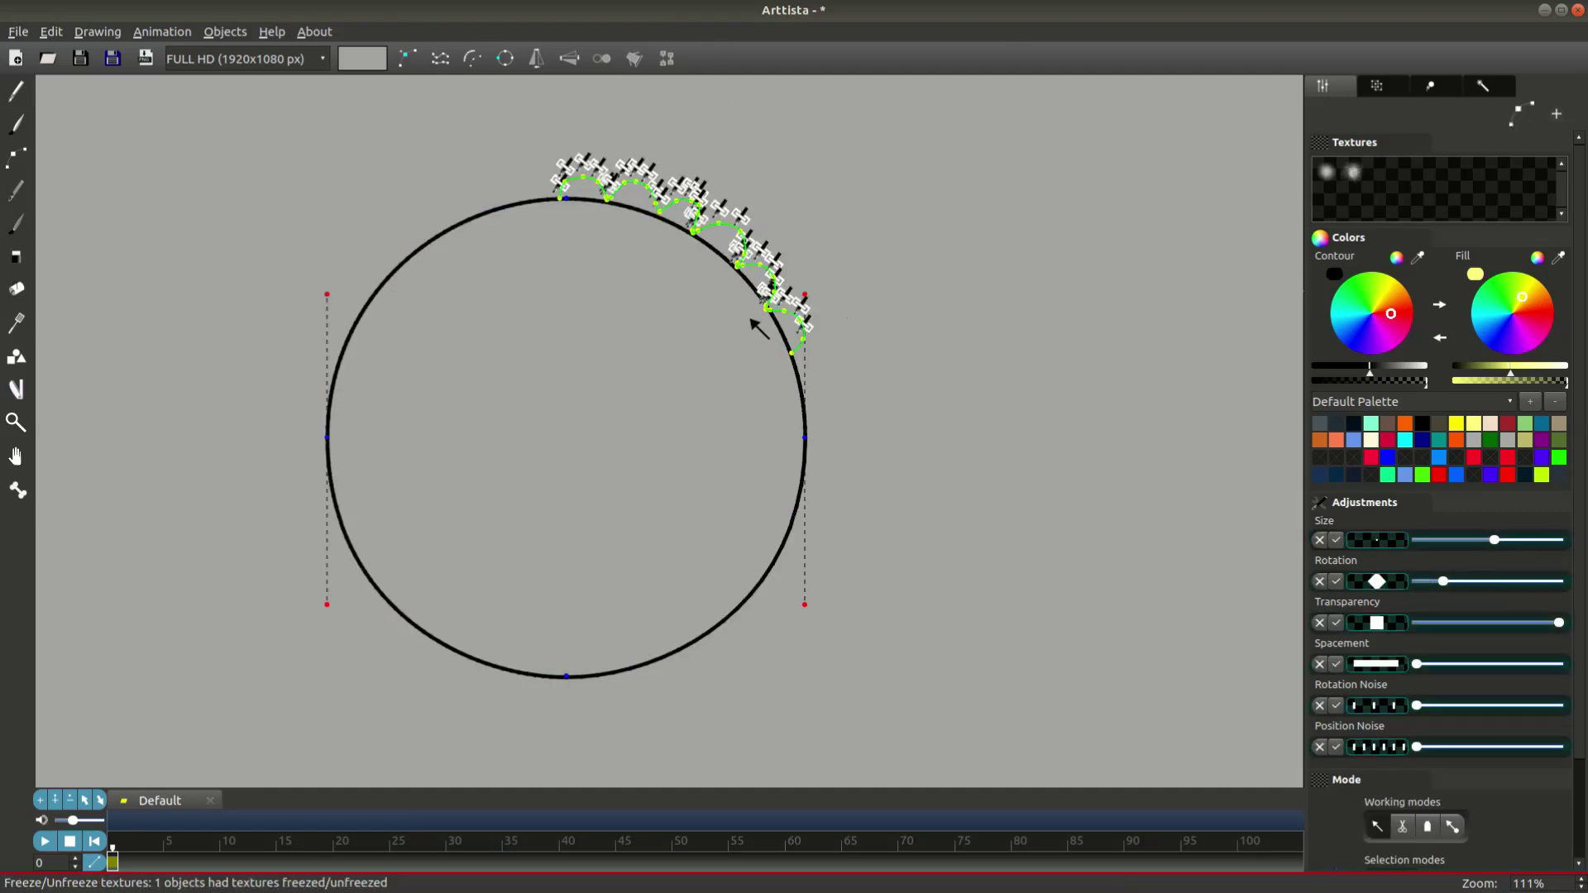
left_click(635, 58)
key("ctrl+c")
key("ctrl+v")
key("r")
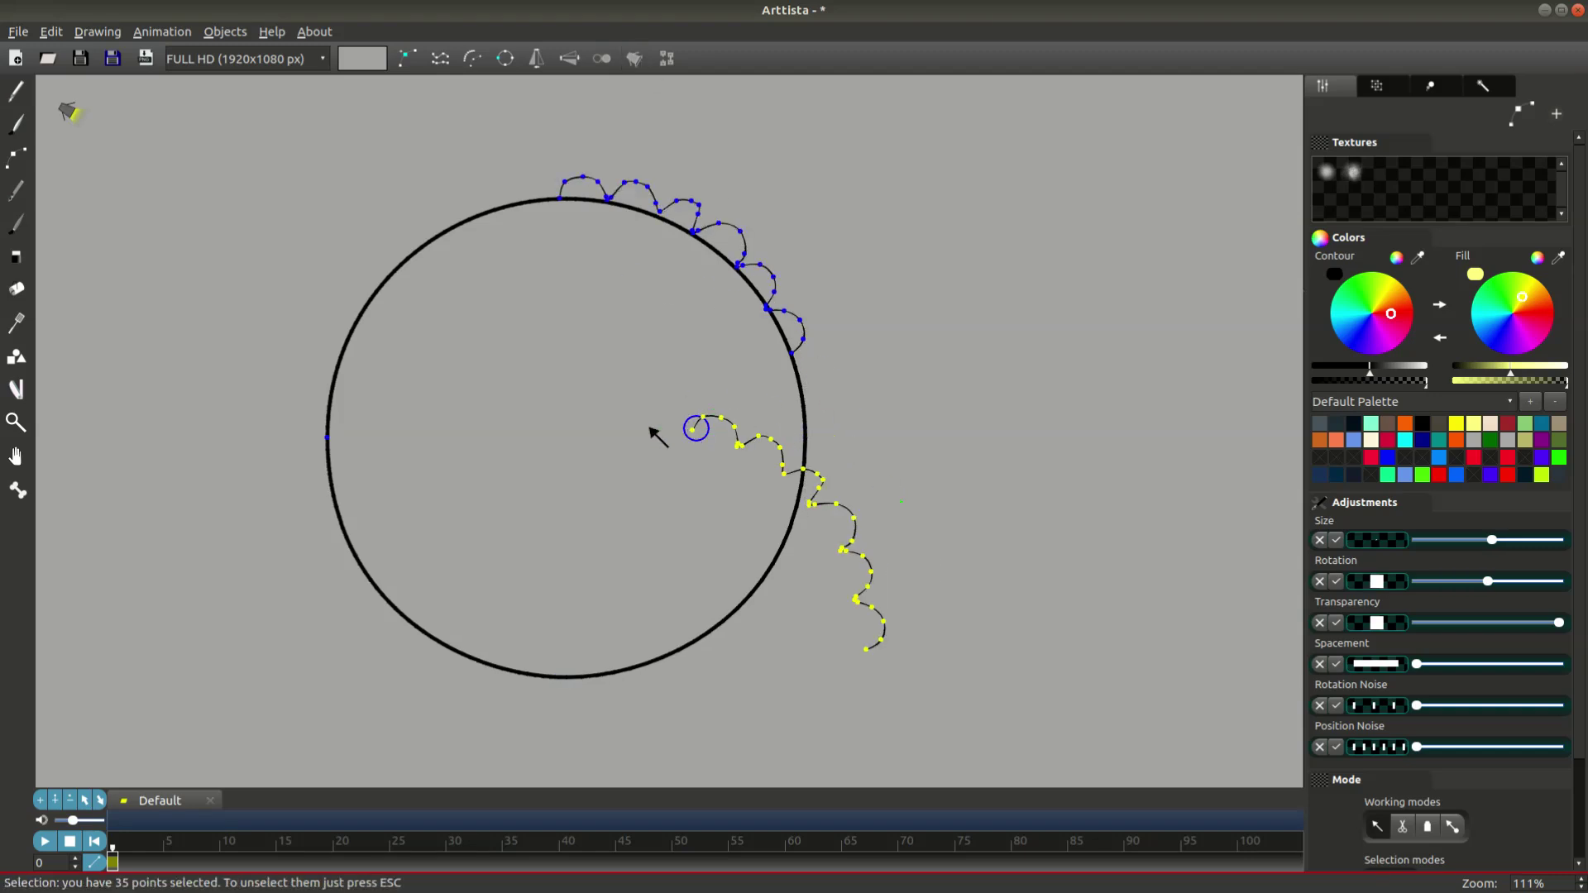
left_click(501, 359)
key("g")
scroll(847, 346, "up", 6)
left_click(914, 343)
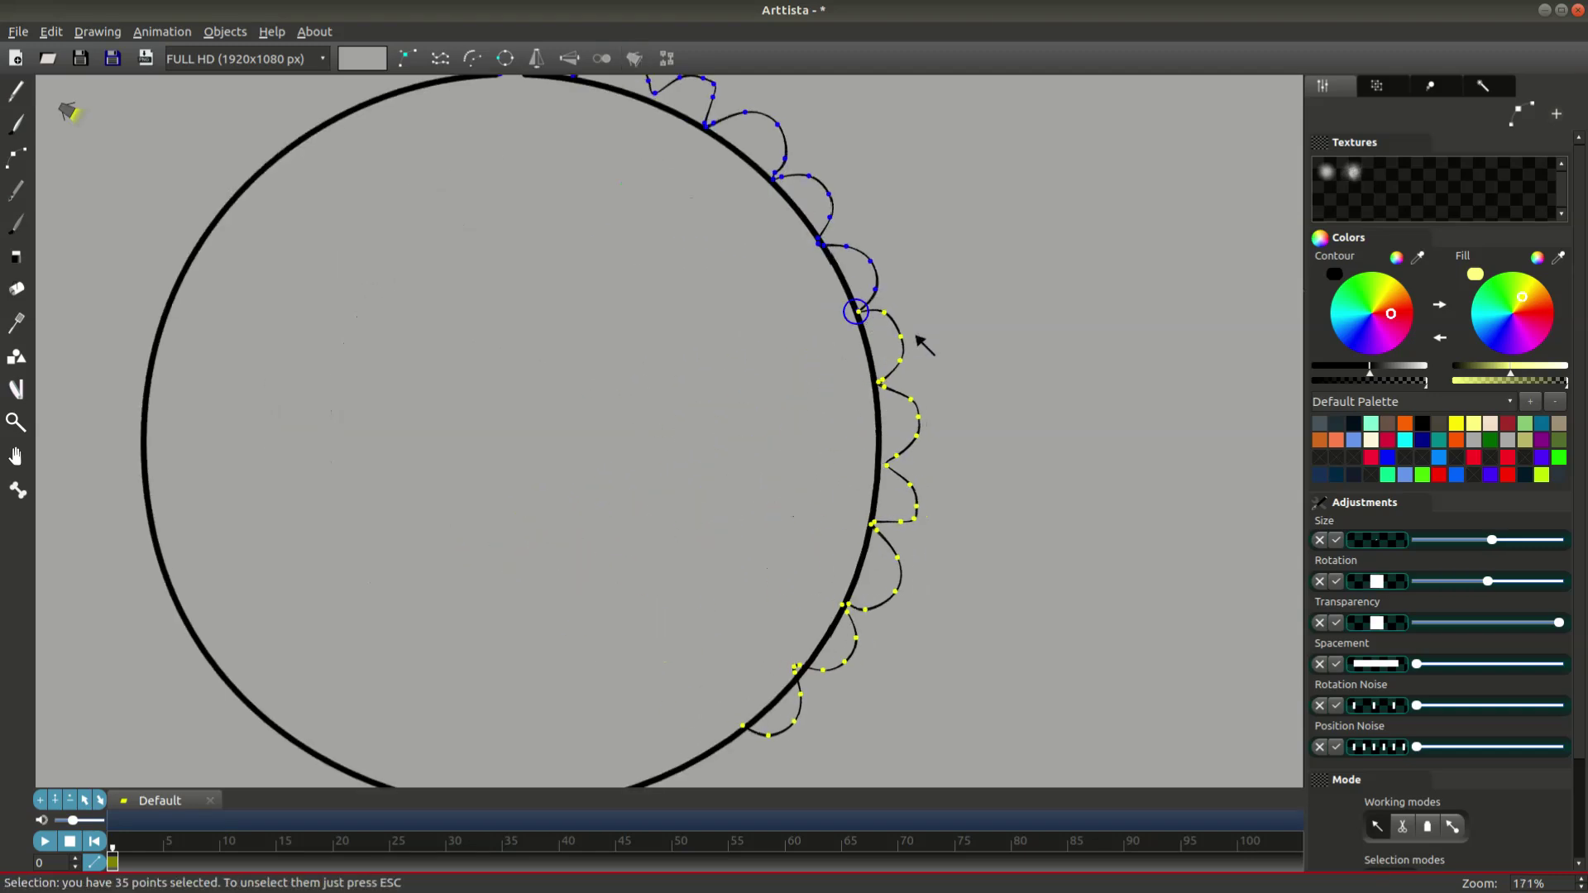
Join the two scalloped lines into one shape.
key("ctrl+a")
key("ctrl+j")
scroll(984, 310, "down", 3)
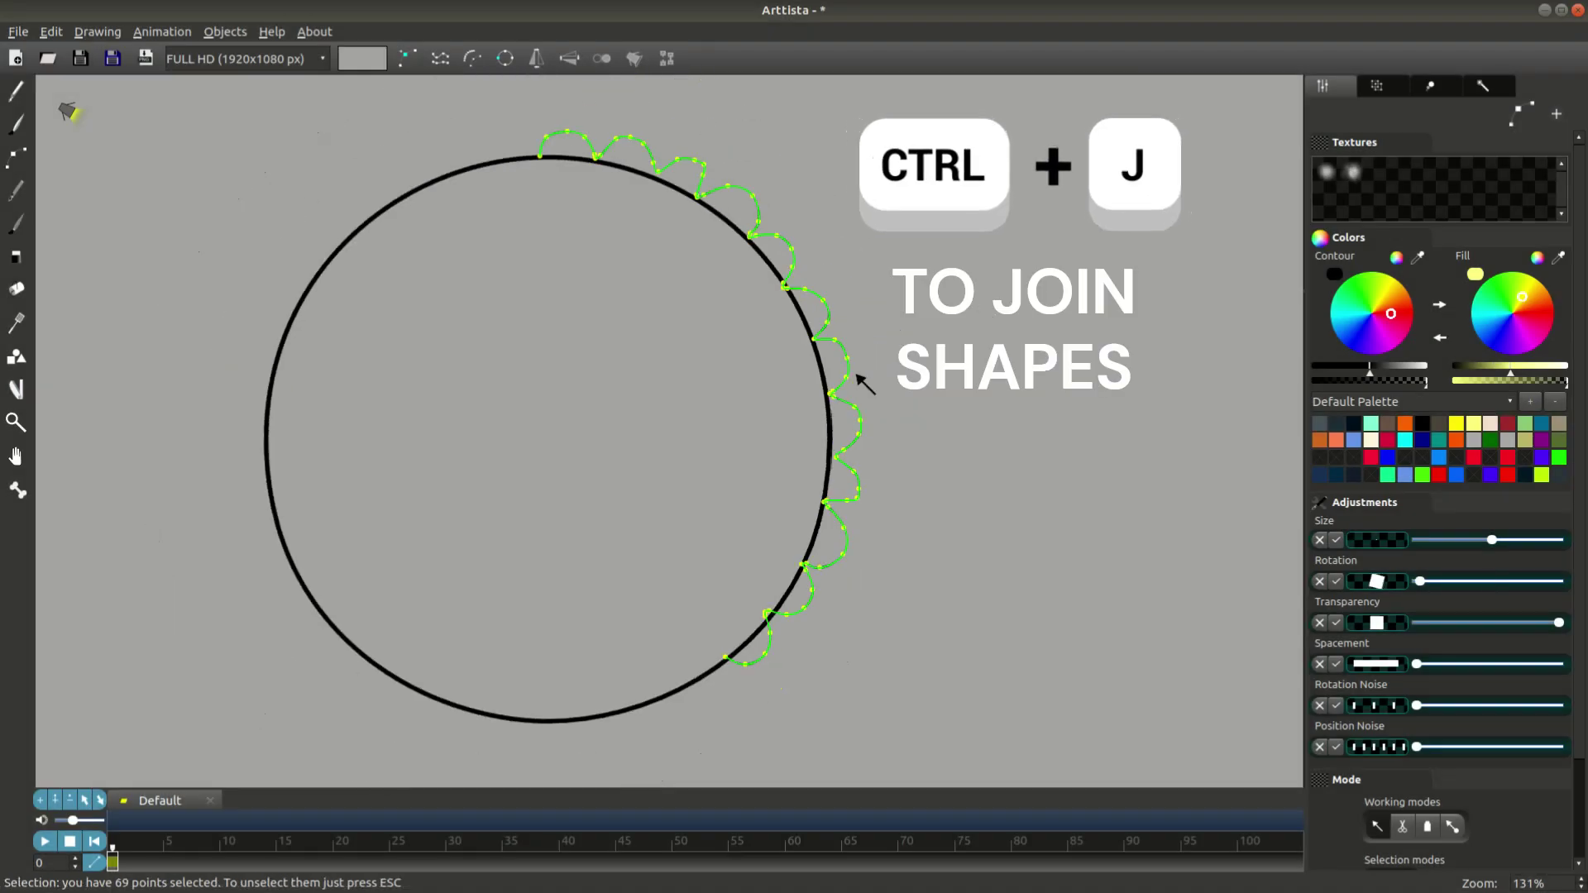
Duplicate the joined scalloped line, rotate the copy and fit it along the circle's lower edge from the first one's end.
left_click_drag(869, 344, 554, 418)
key("r")
key("g")
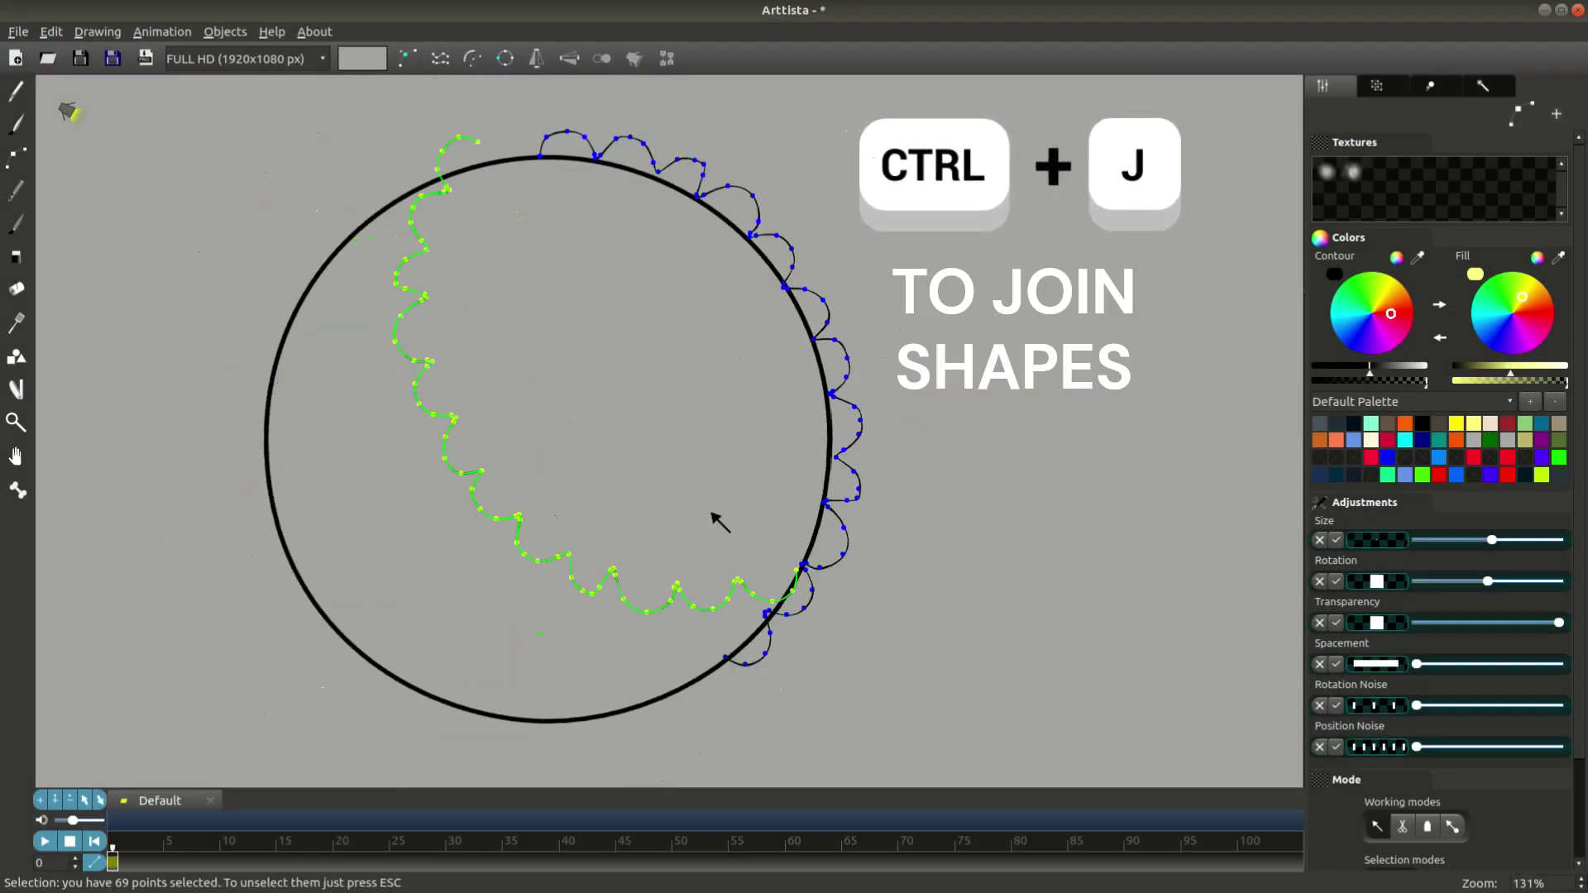
scroll(726, 495, "up", 2)
key("r")
left_click(738, 558)
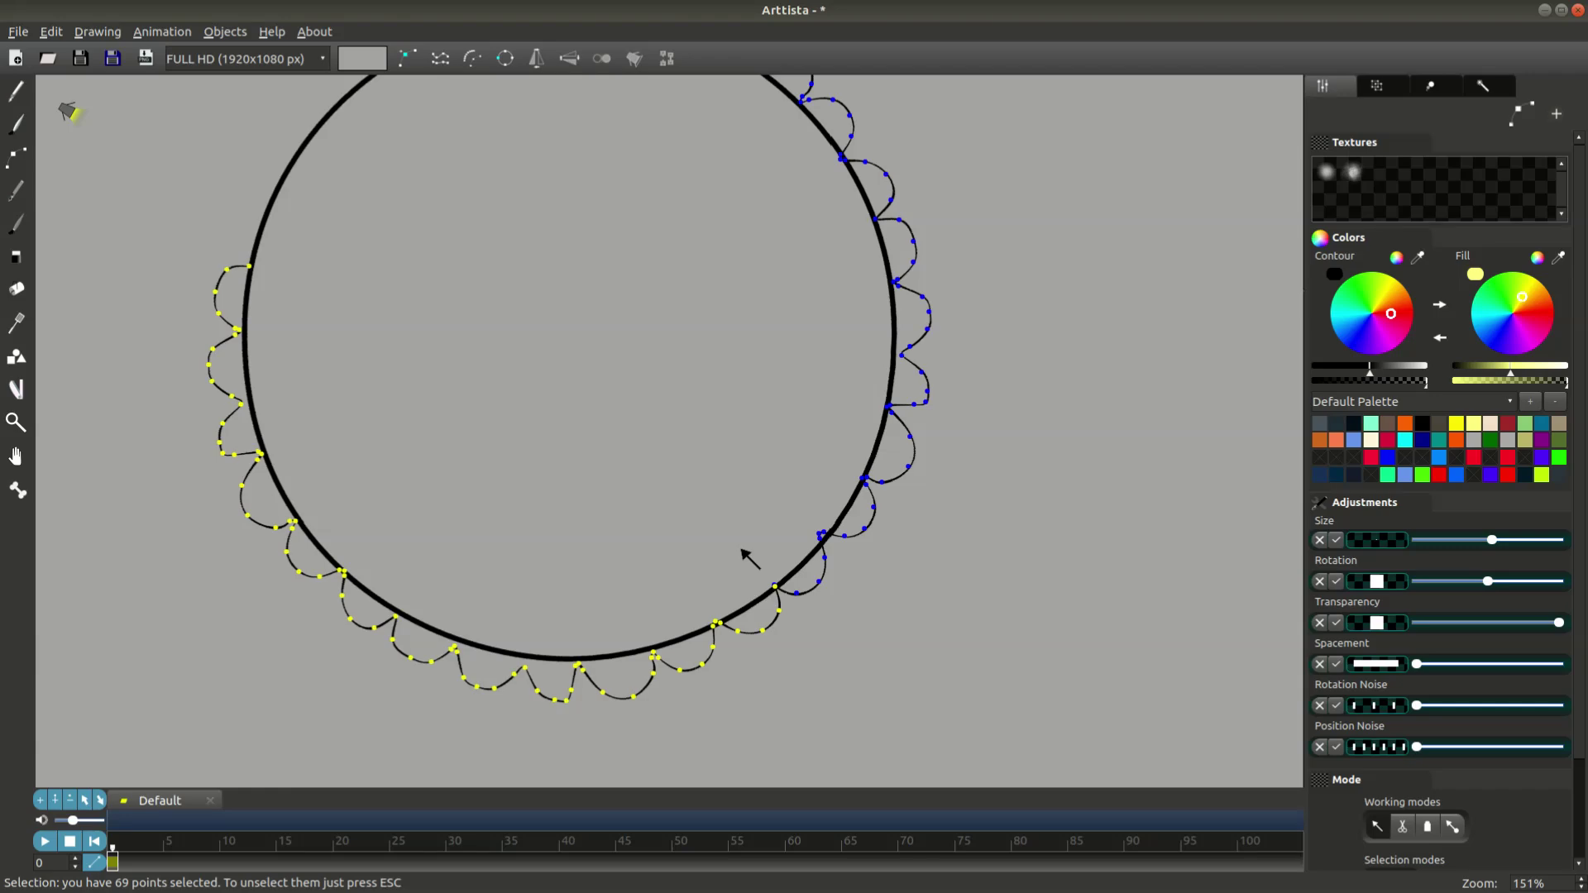
left_click_drag(565, 292, 613, 411)
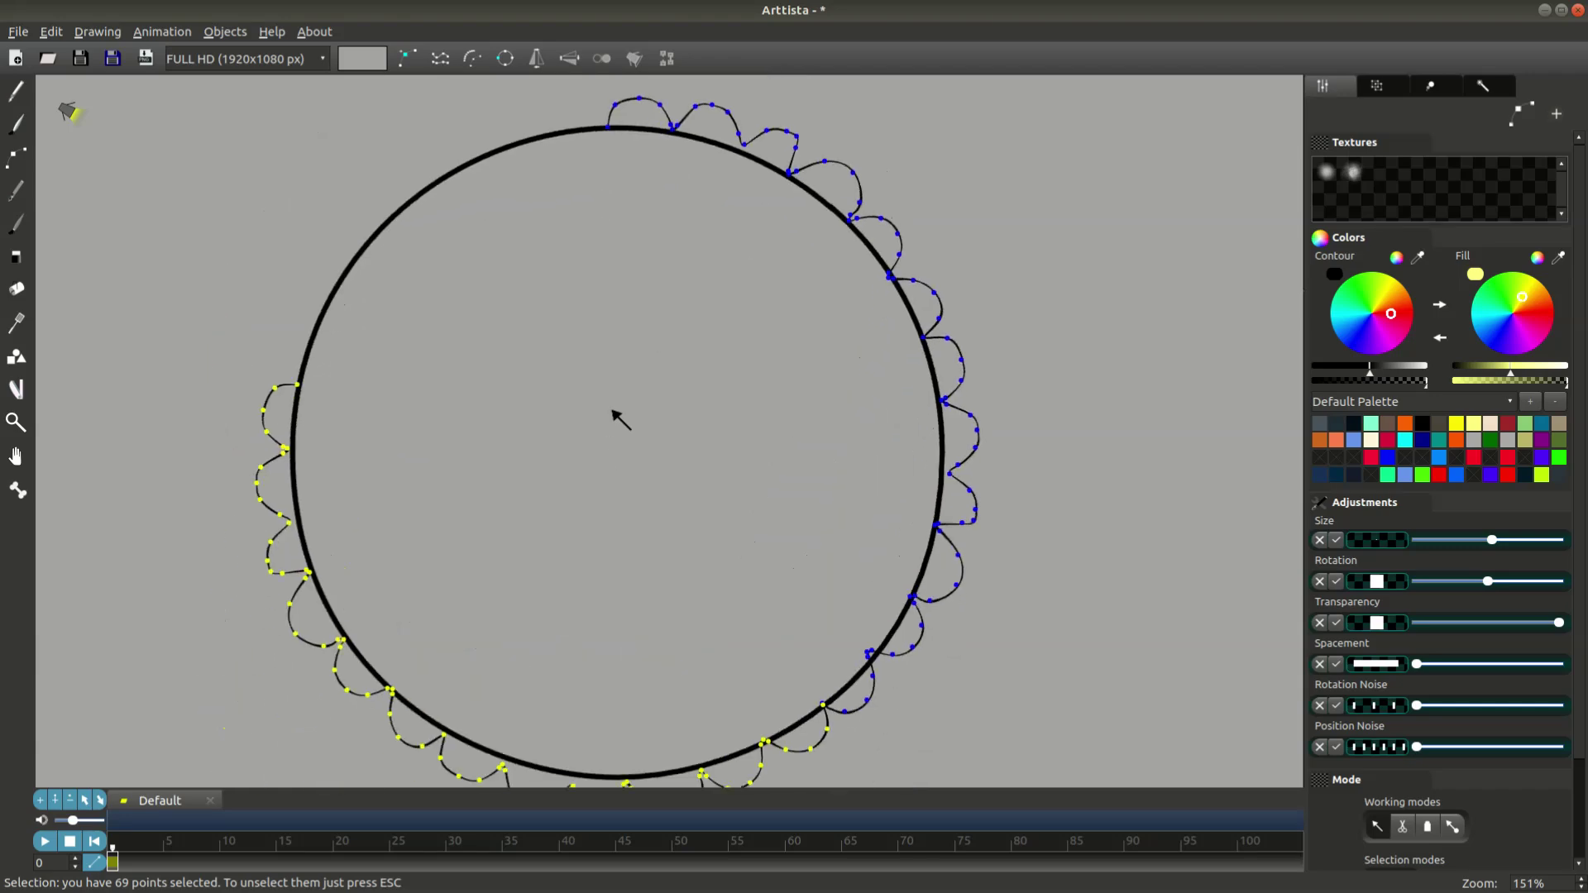
Add another scalloped copy along the circle's upper left and remove its surplus points so that it meets the starting scallop.
key("ctrl+a")
scroll(635, 420, "down", 2)
key("Tab")
key("Tab")
key("ctrl+v")
key("g")
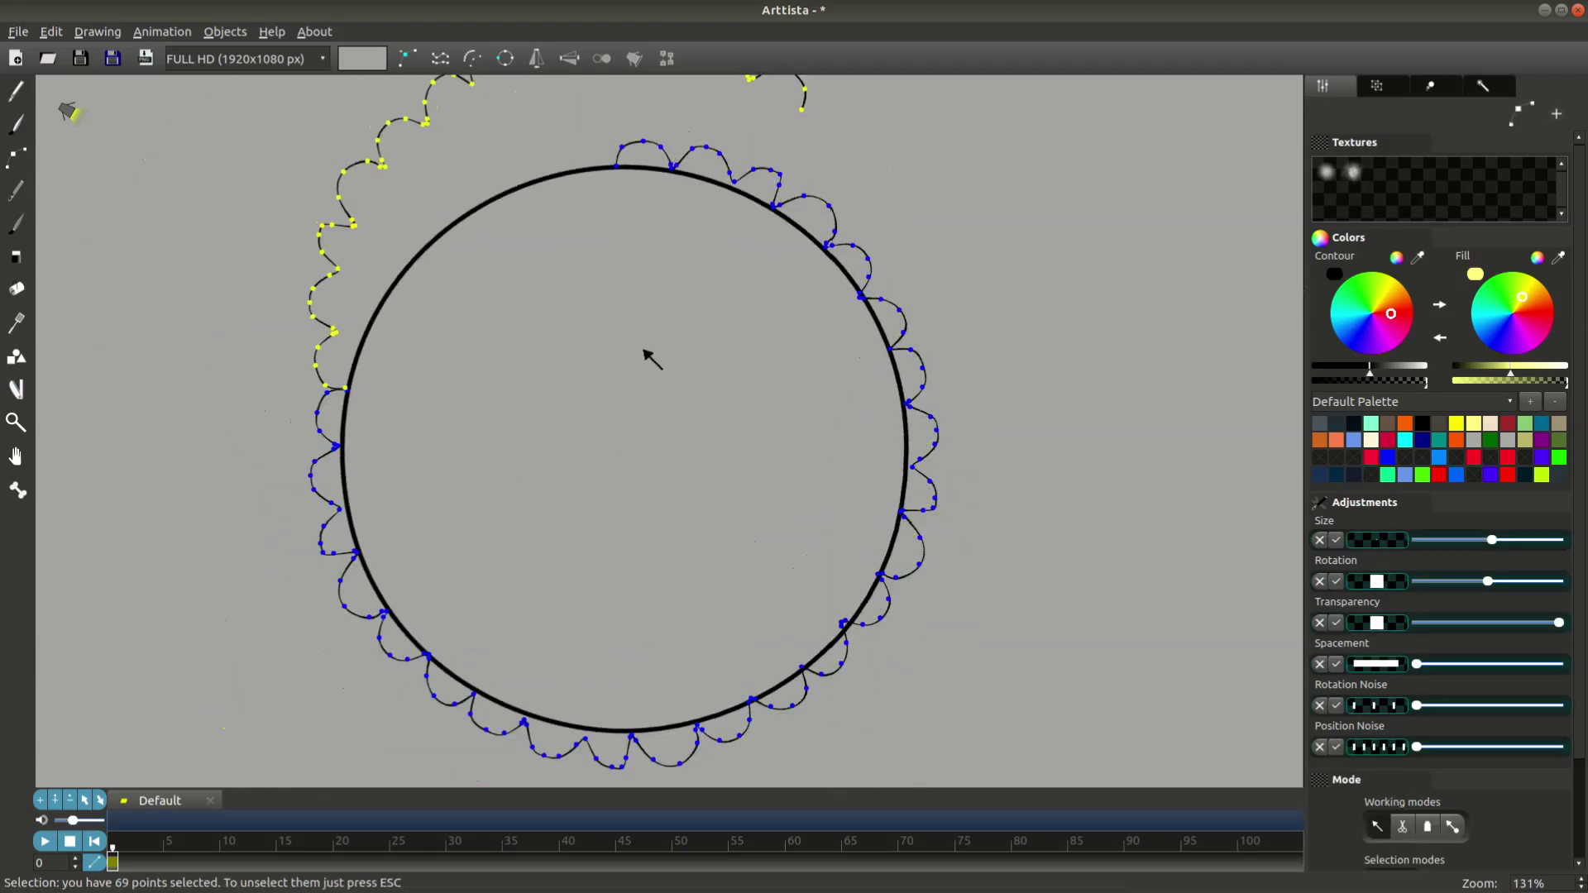
left_click(664, 166)
left_click_drag(663, 166, 736, 144)
key("Escape")
left_click(705, 160)
Select the remaining scalloped pieces and join them into one outline around the whole circle.
double_click(317, 426)
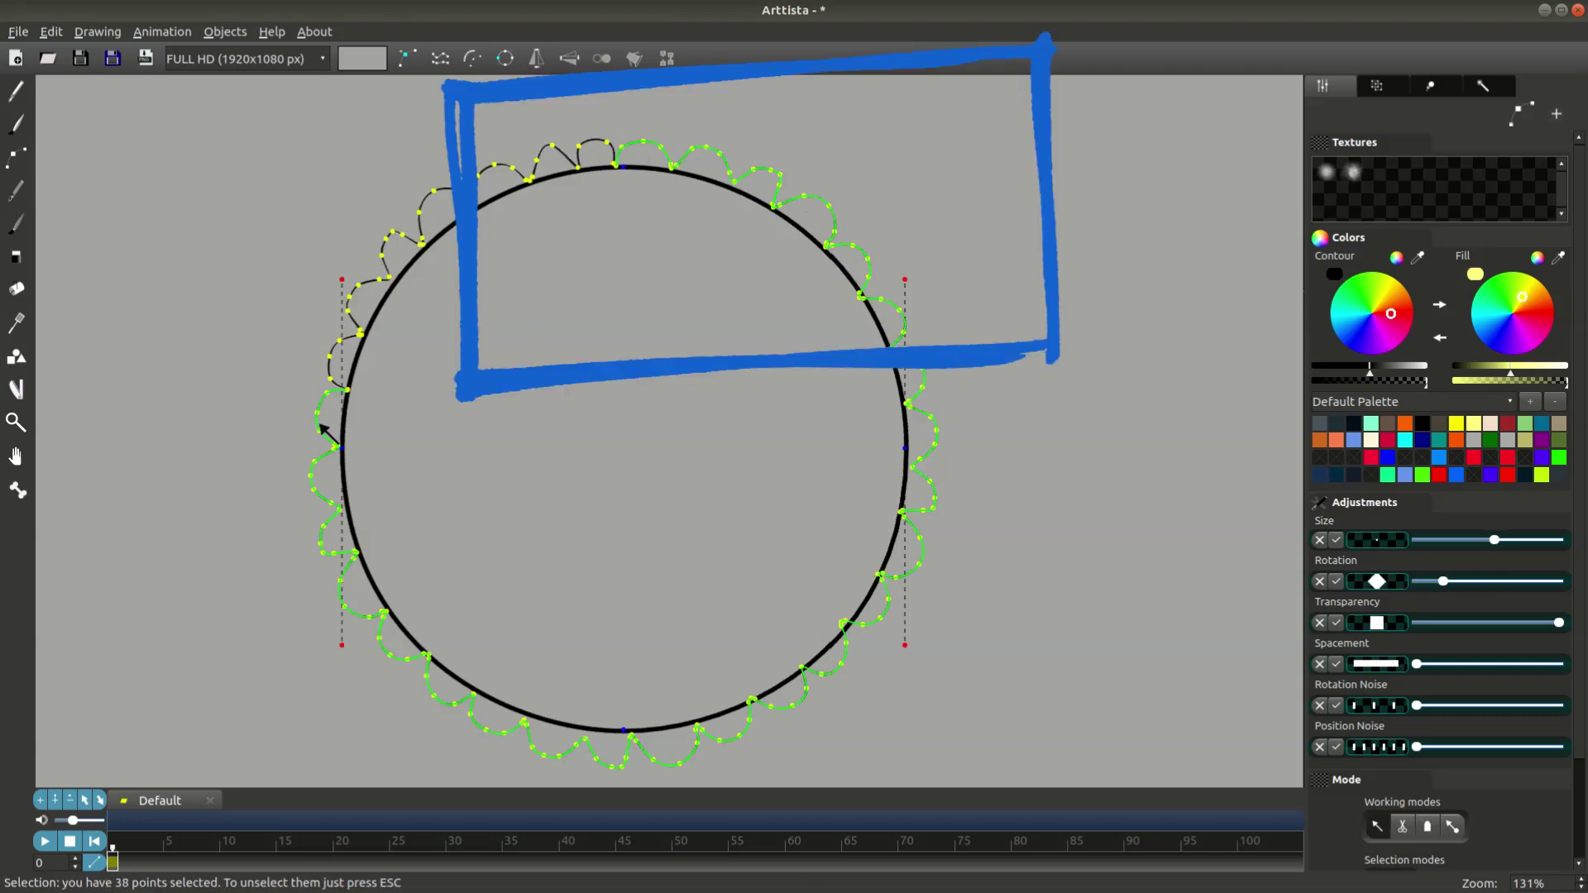
key("Escape")
key("Tab")
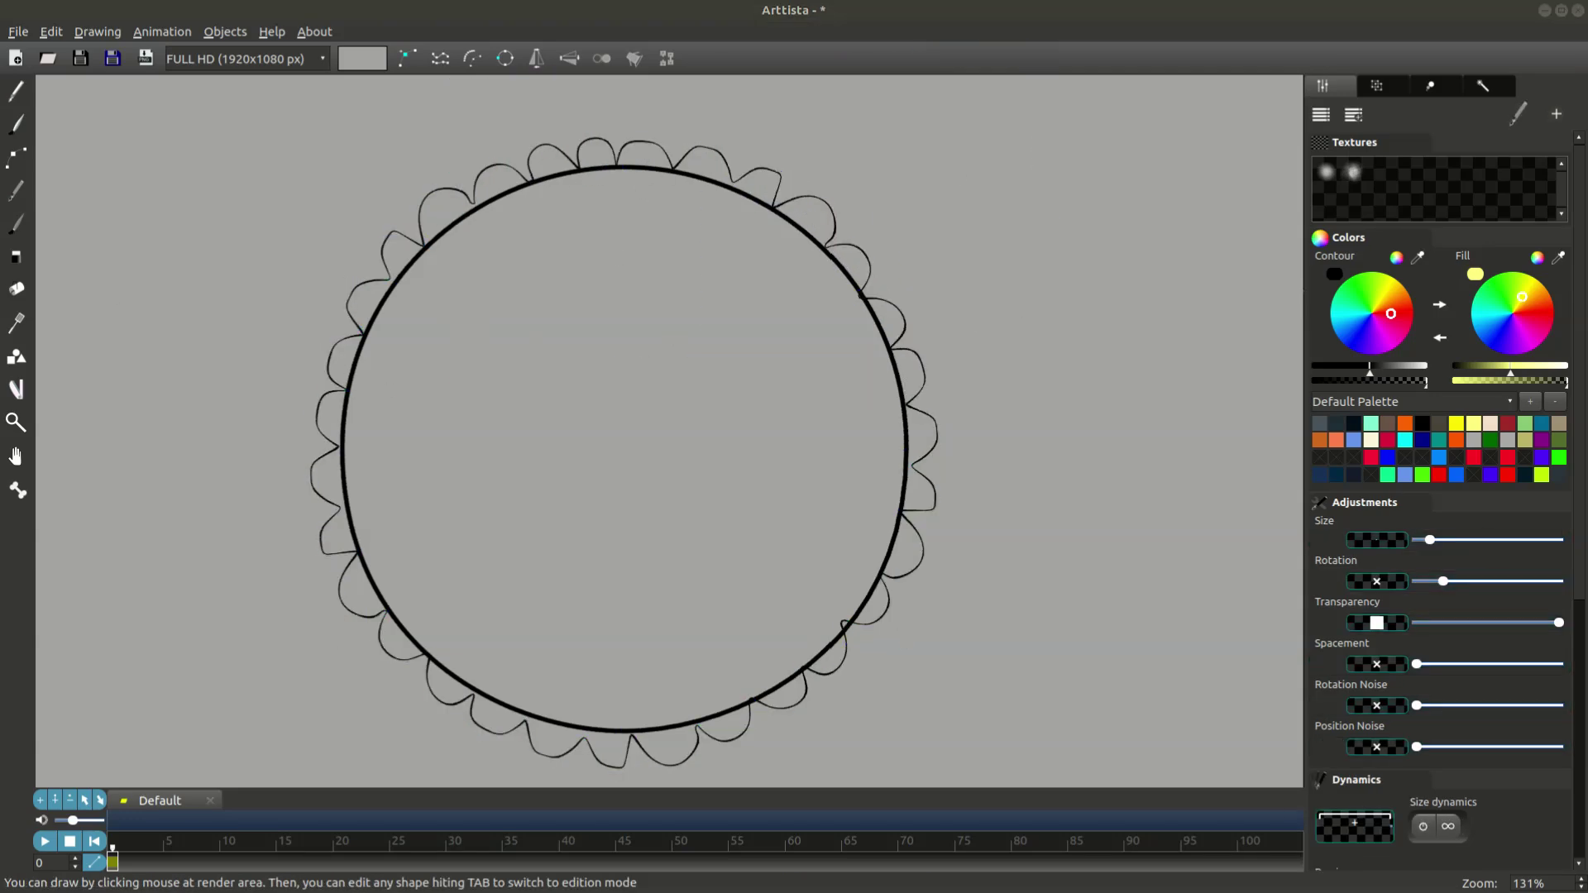
Fill the scalloped outline with brown #c37d2e and thicken its black contour.
left_click(1536, 257)
left_click(656, 447)
key("Escape")
key("Escape")
key("Tab")
left_click(1538, 259)
left_click(653, 444)
left_click(920, 420)
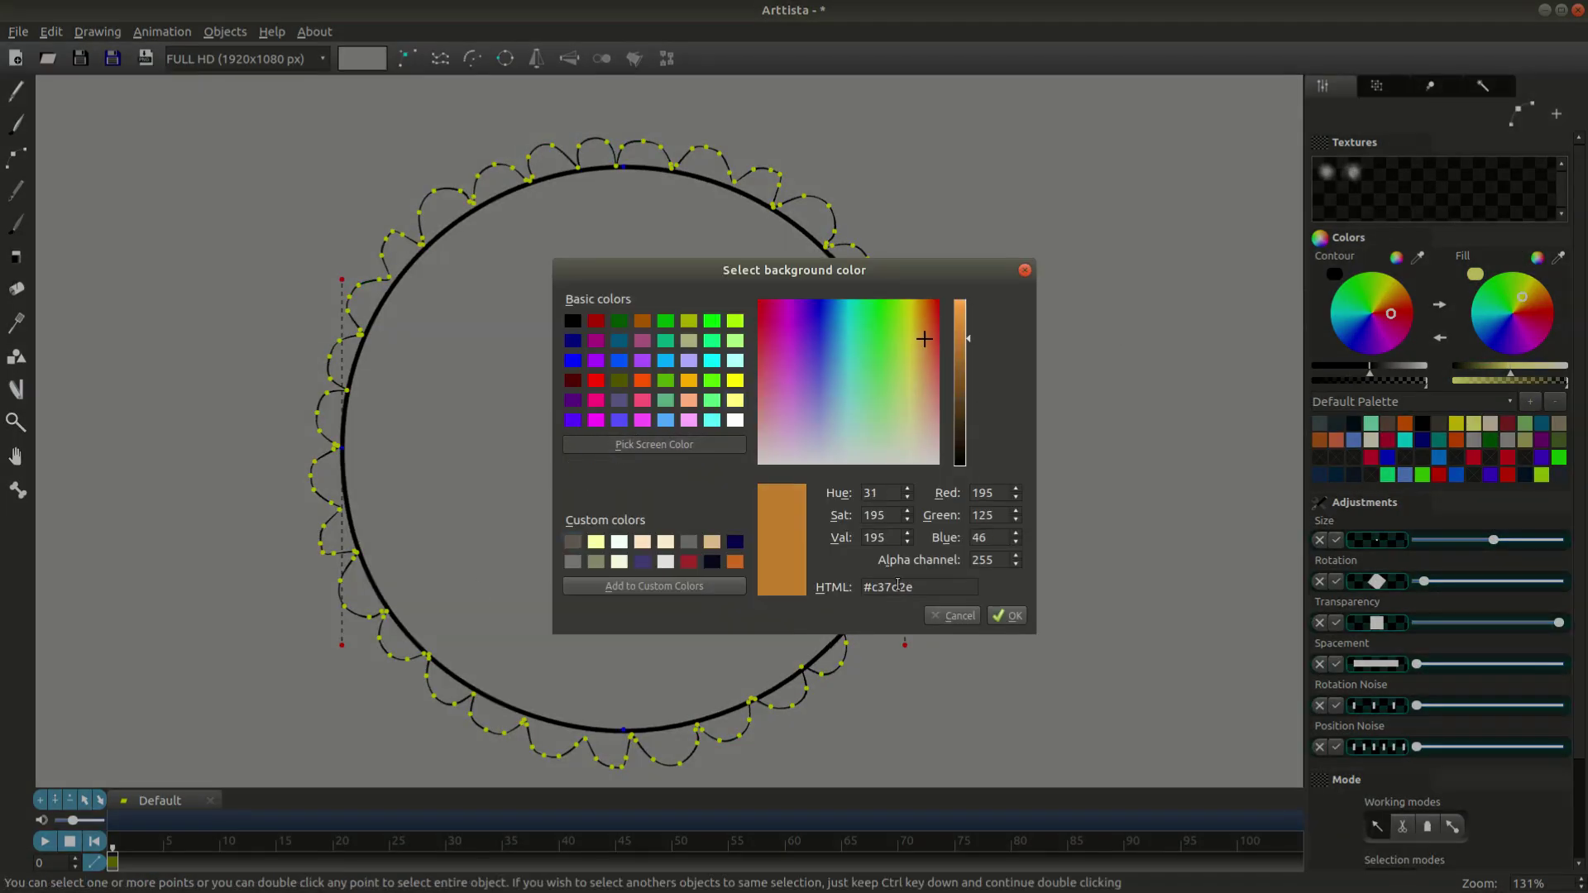
left_click(1009, 615)
key("Tab")
Save the drawing as cookie.
key("ctrl+s")
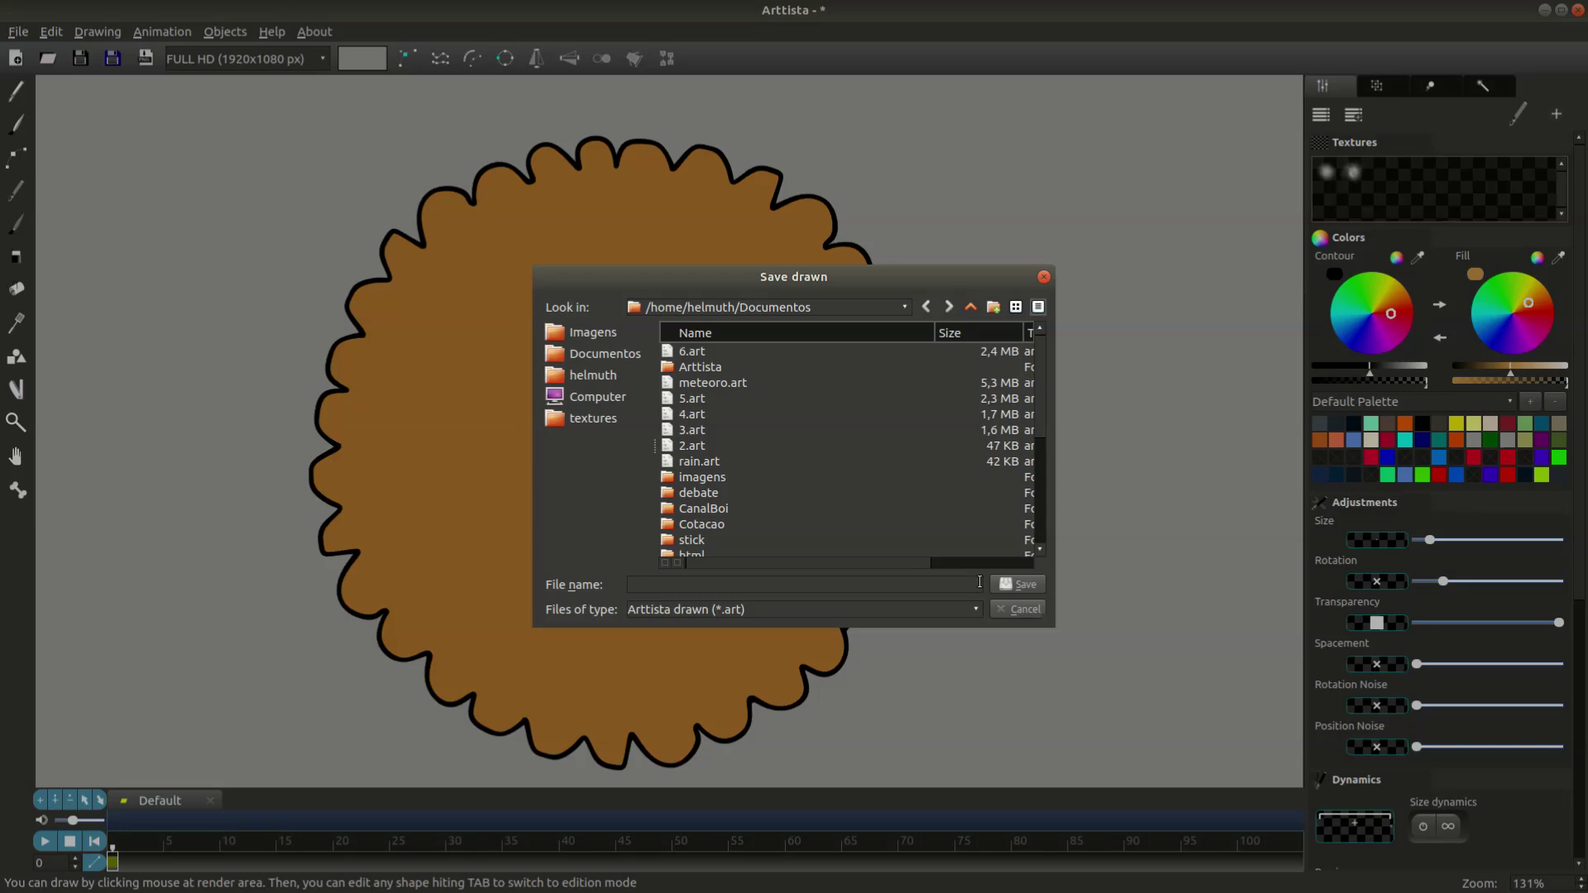
type("cookie")
key("Return")
scroll(987, 561, "down", 2)
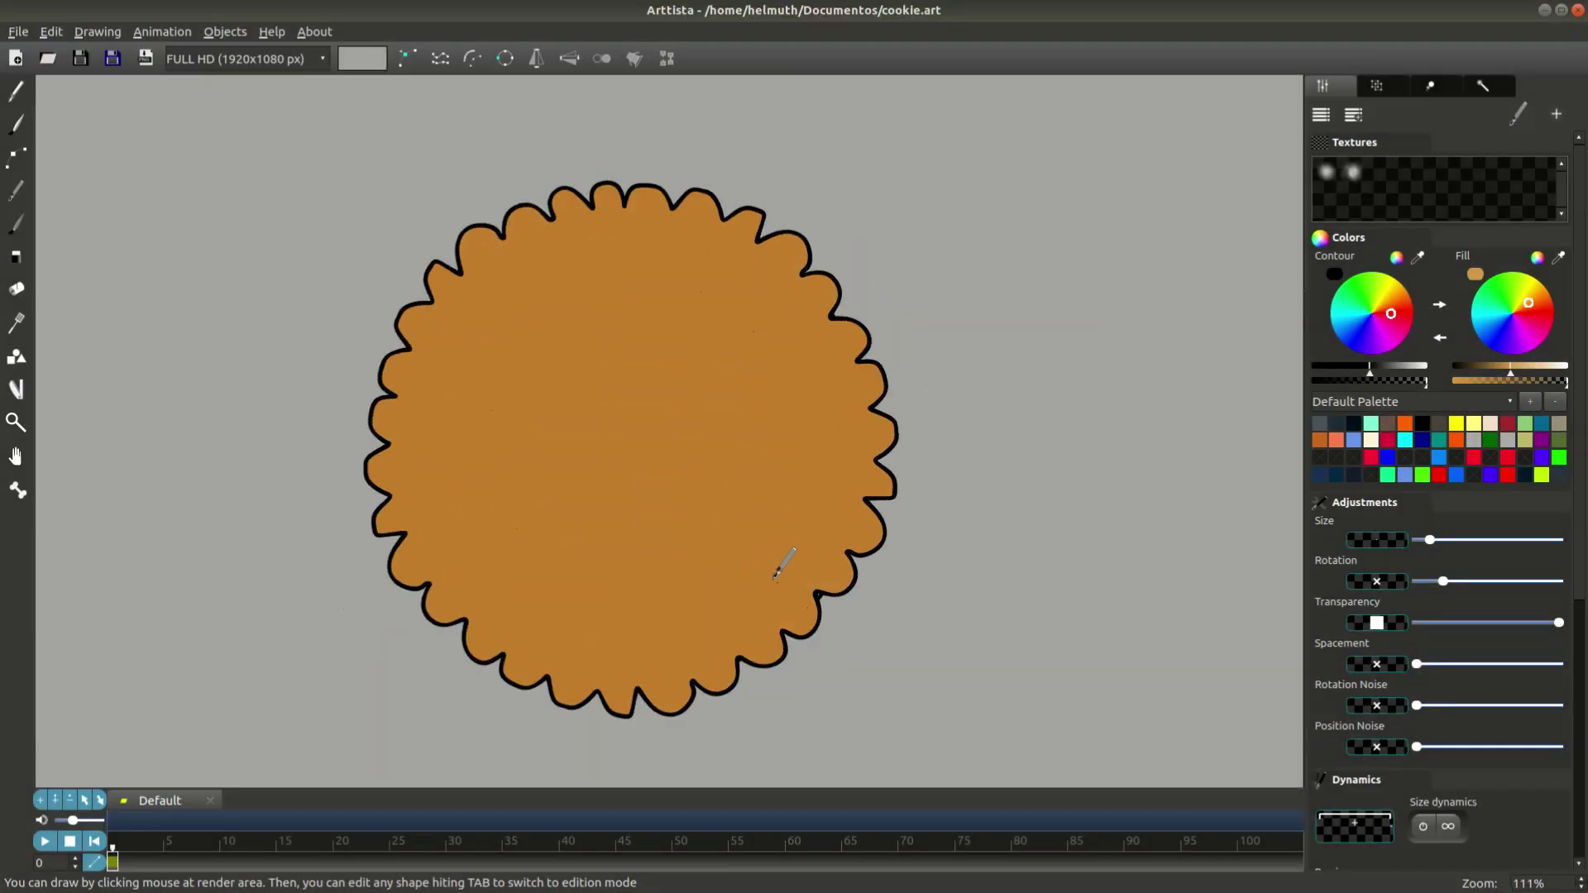
Position the circle over the scalloped cookie, bring it to the front and fill it with white.
key("Tab")
double_click(869, 447)
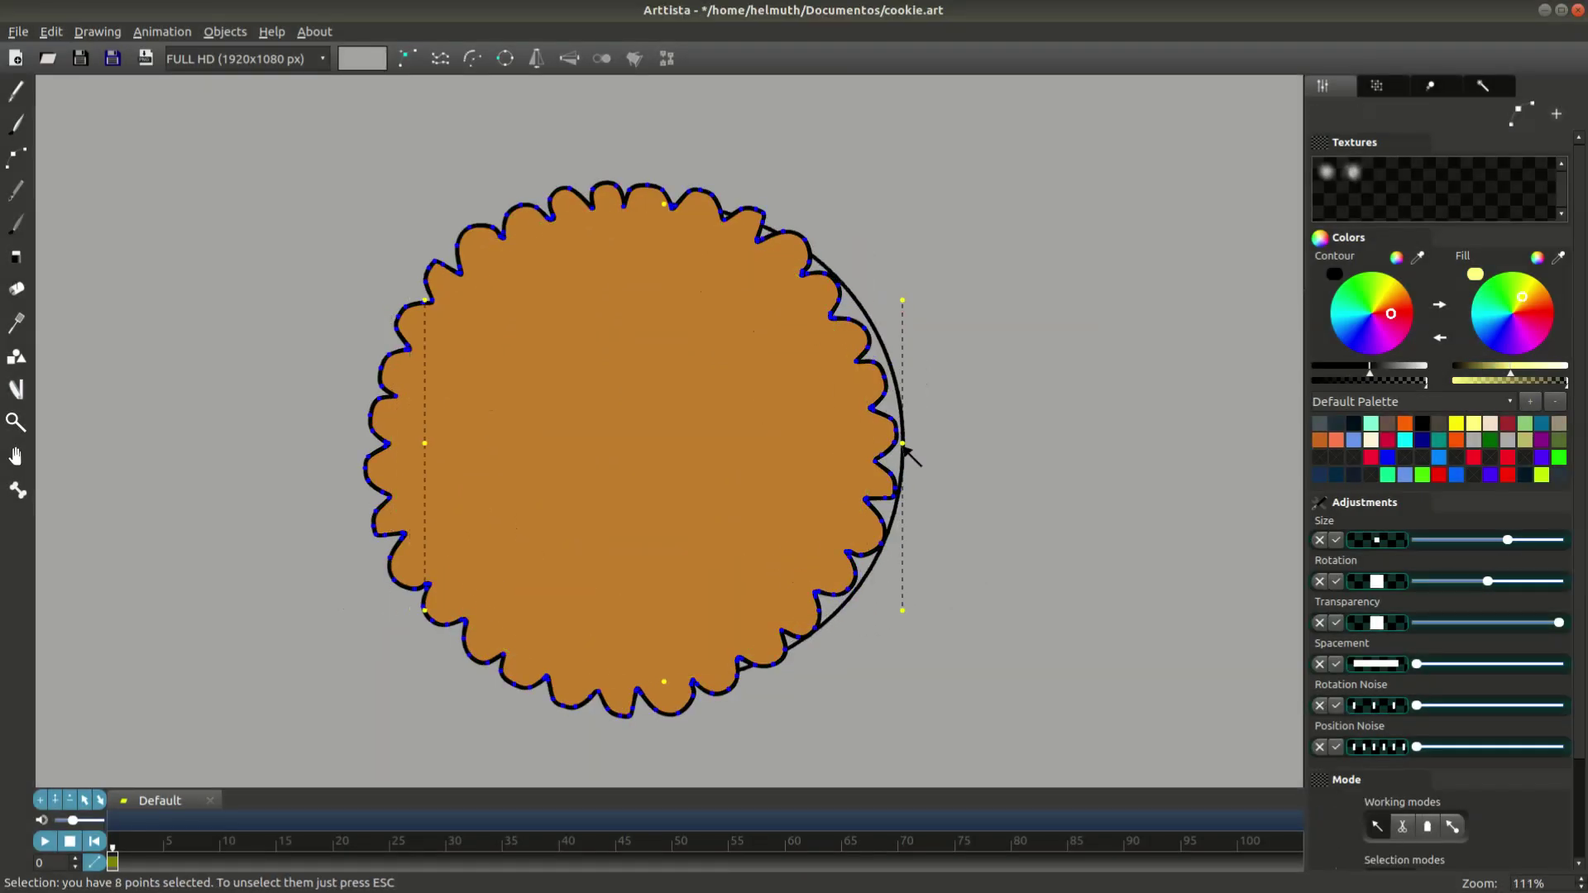
left_click_drag(905, 449, 858, 451)
left_click_drag(1511, 371, 1565, 371)
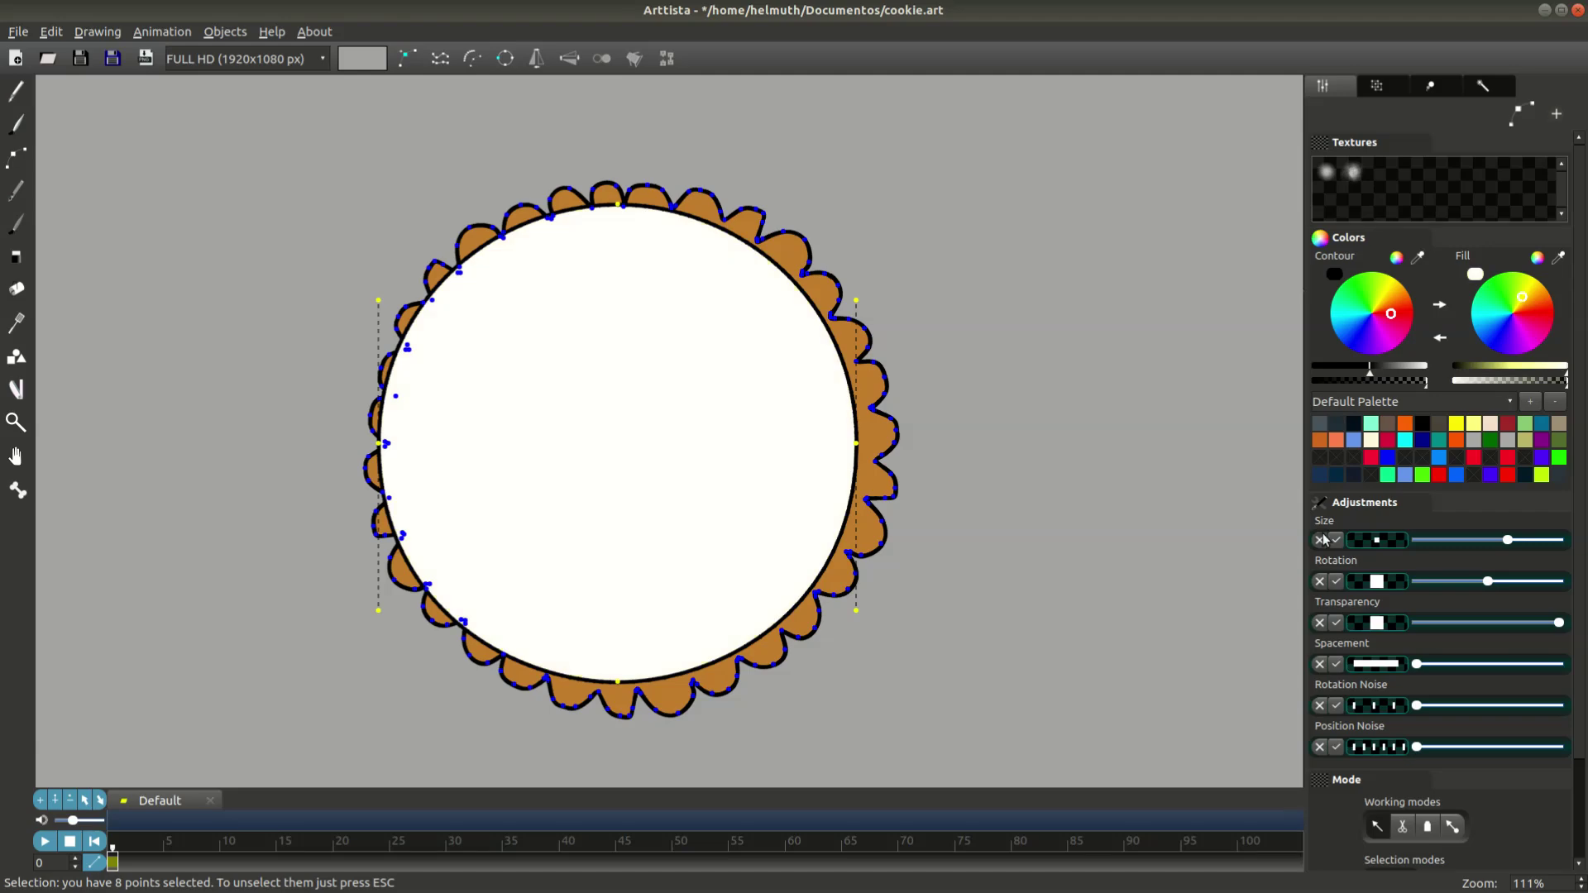
Shift the white circle to the right, remove its contour and paint soft black shading along its right edge.
key("Escape")
double_click(772, 457)
left_click_drag(772, 458, 918, 459)
key("Tab")
key("Tab")
key("Tab")
left_click_drag(622, 195, 689, 181)
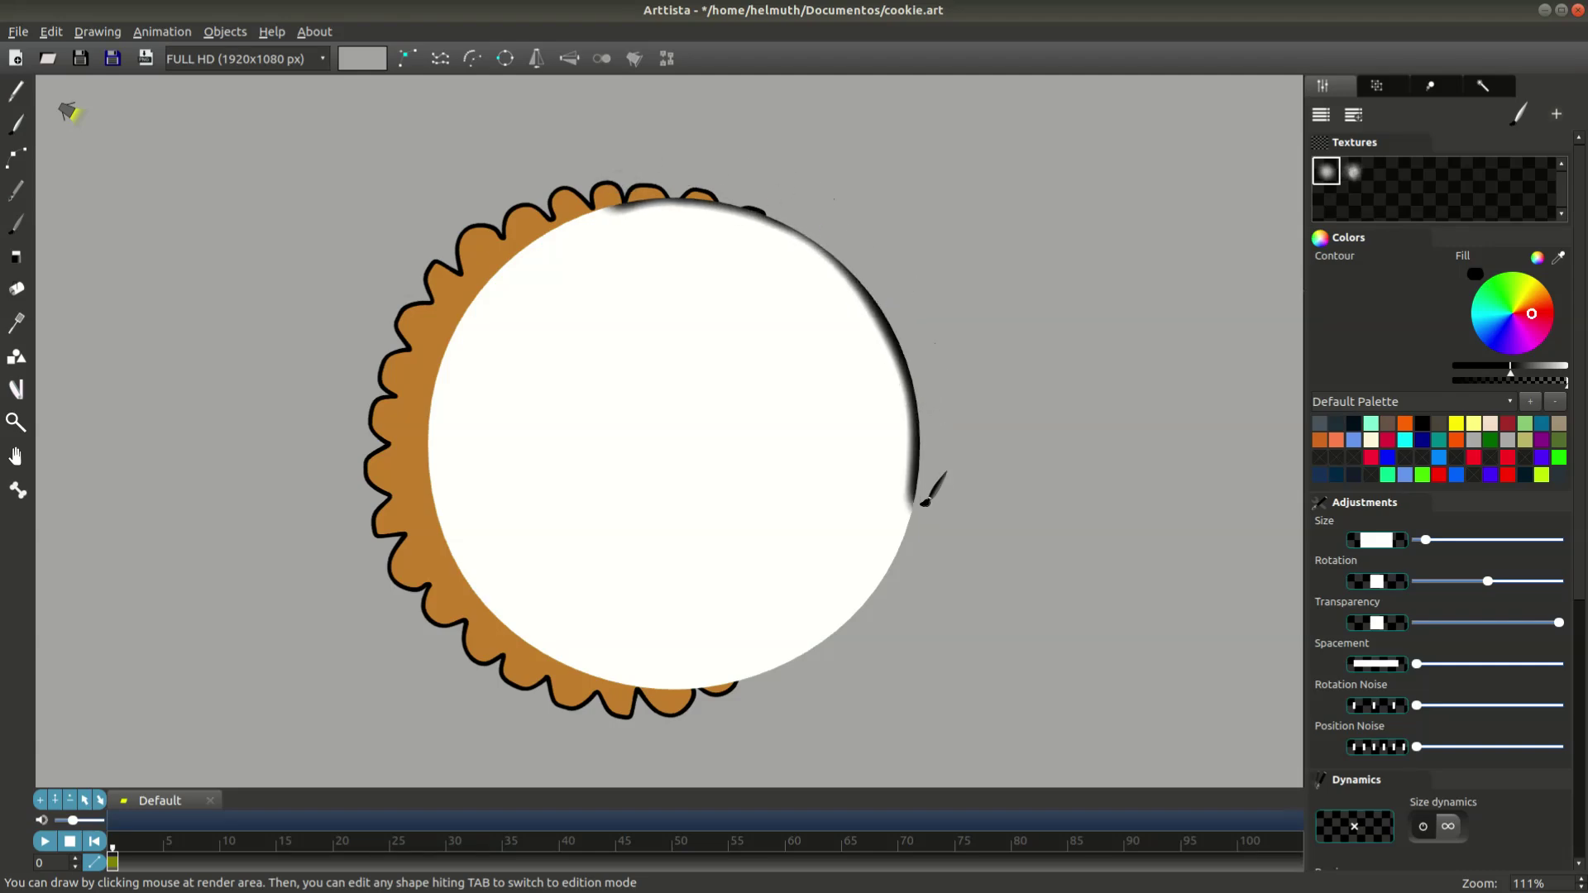
Shift the white circle and its shading slightly left and send both behind the scalloped cookie.
key("Tab")
left_click(613, 189)
mouse_move(728, 443)
left_mouse_down()
mouse_move(772, 440)
mouse_move(734, 444)
mouse_move(751, 442)
left_mouse_up()
key("ctrl+a")
key("Page_Down")
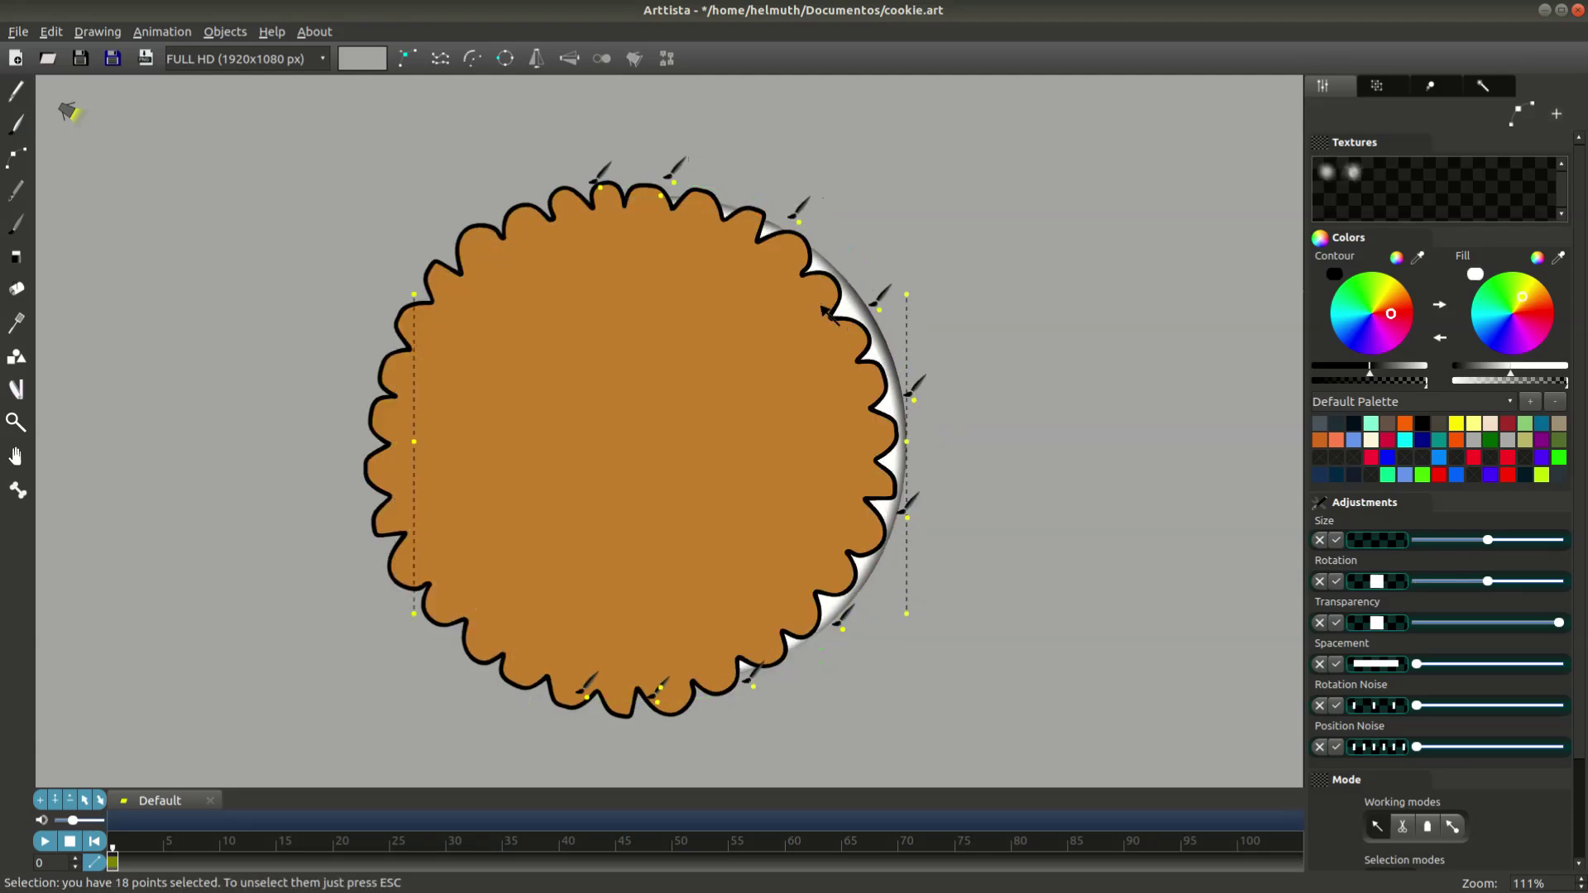
Adjust the points of the shading stroke on the white filling's outer edge and lighten the stroke.
key("Escape")
left_click_drag(803, 224, 795, 219)
key("ctrl+v")
key("Tab")
key("Tab")
key("ctrl+a")
key("Escape")
left_click(727, 697)
left_click(917, 402)
Paint a second soft black shading stroke along the inner edge of the white filling and reduce its opacity.
key("Tab")
key("Tab")
key("Tab")
left_click_drag(728, 242, 637, 691)
key("Tab")
double_click(867, 379)
key("Escape")
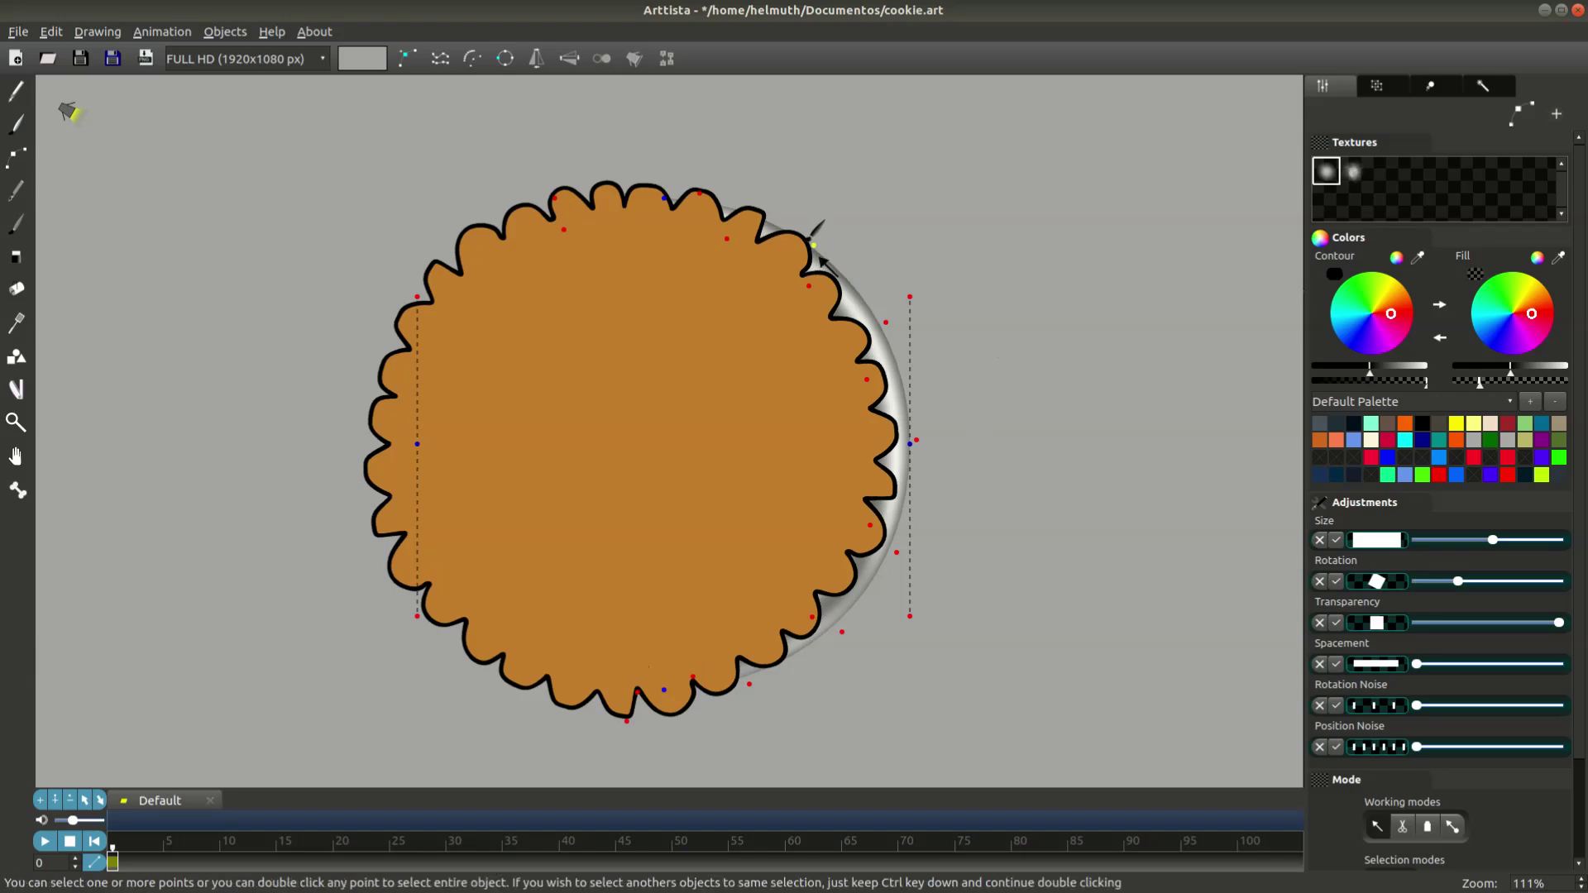
Make the canvas background transparent.
key("Tab")
key("Tab")
double_click(916, 438)
key("Tab")
key("Tab")
scroll(1188, 454, "down", 1)
Duplicate the scalloped cookie, offset the copy to the right behind the filling and darken its fill to deep brown.
double_click(439, 414)
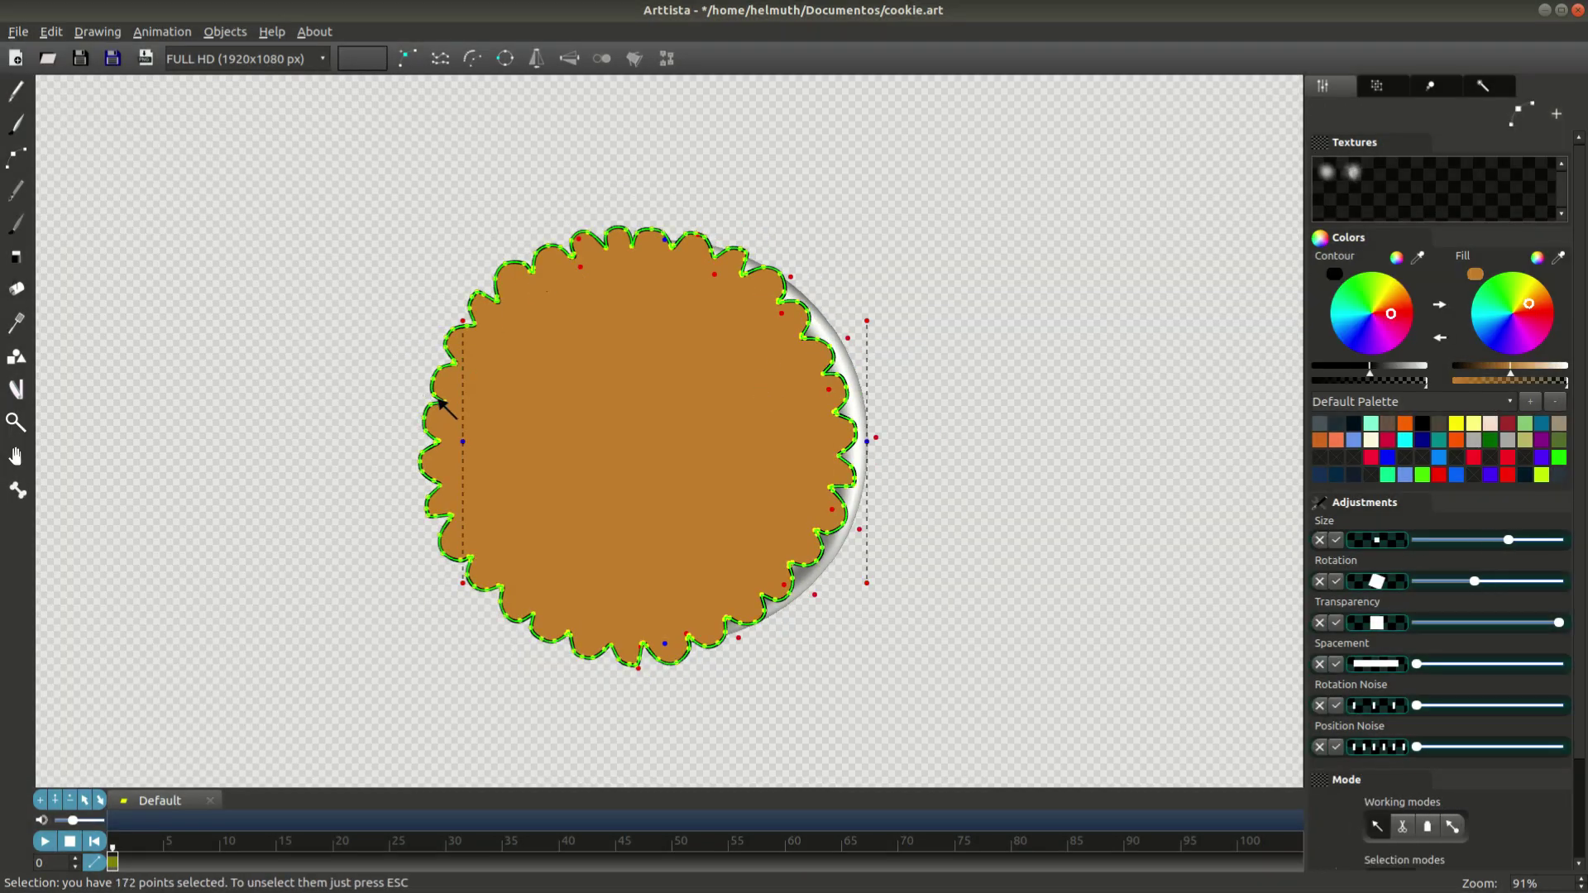
key("Tab")
key("Tab")
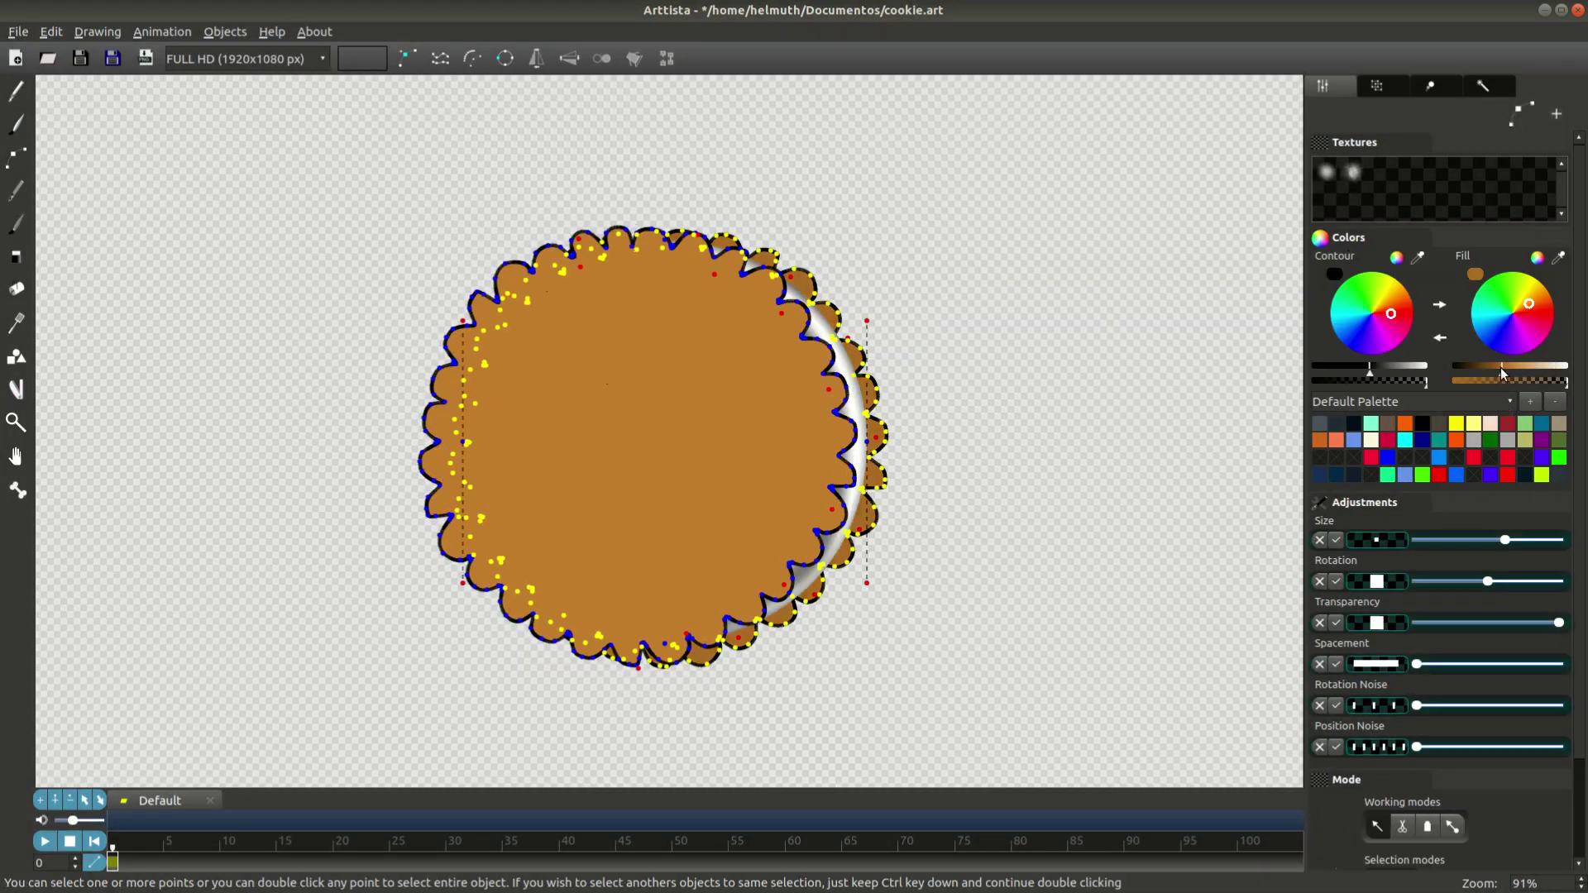
key("Tab")
key("Tab")
key("Tab")
key("Tab")
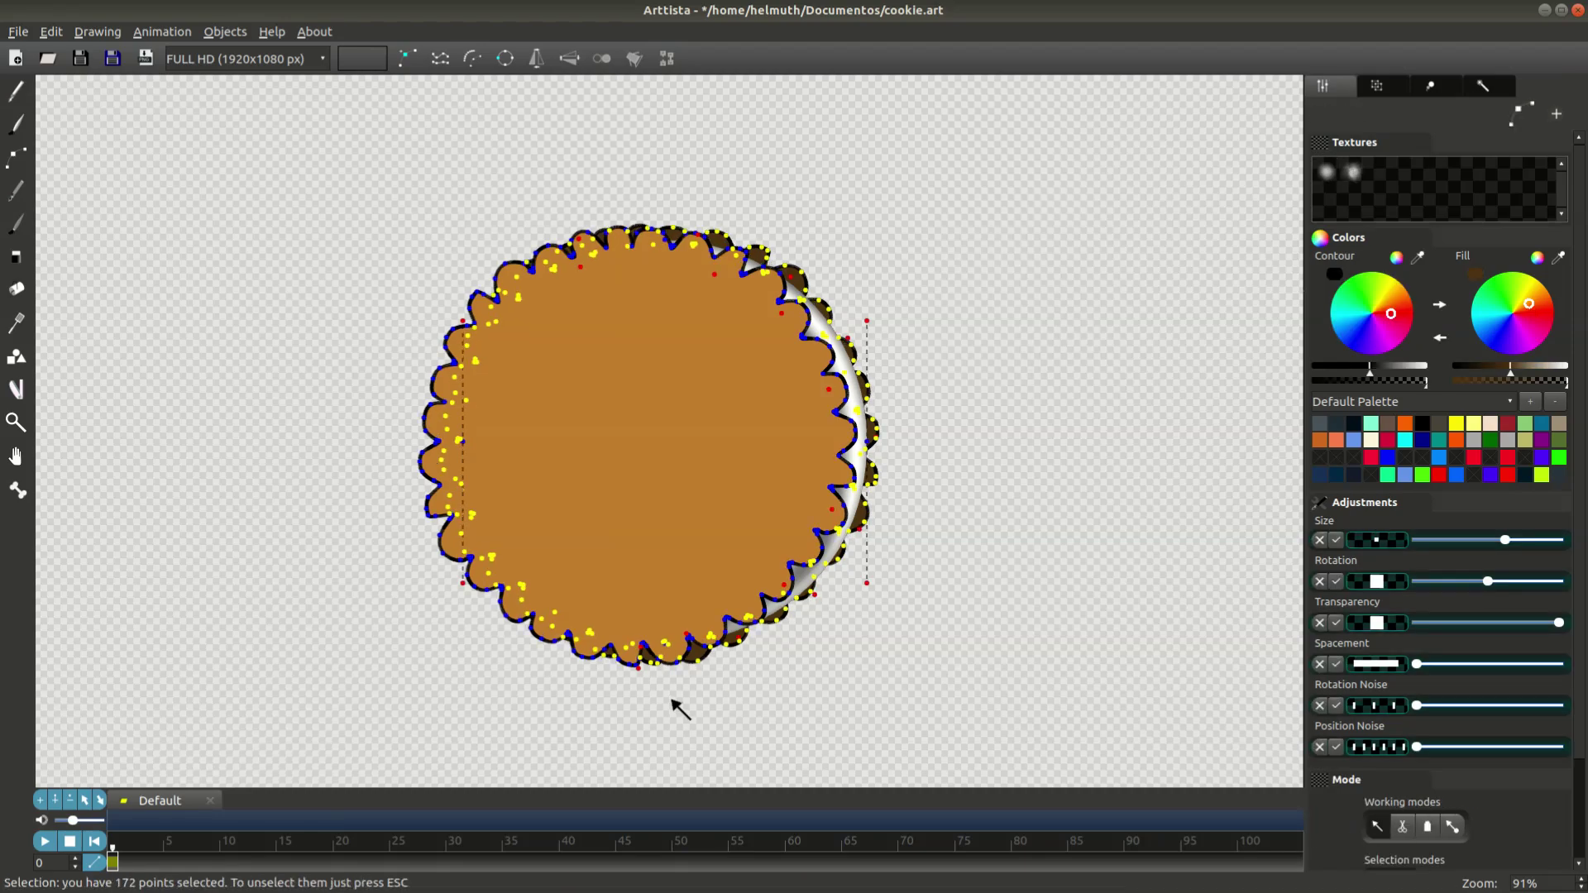
key("Tab")
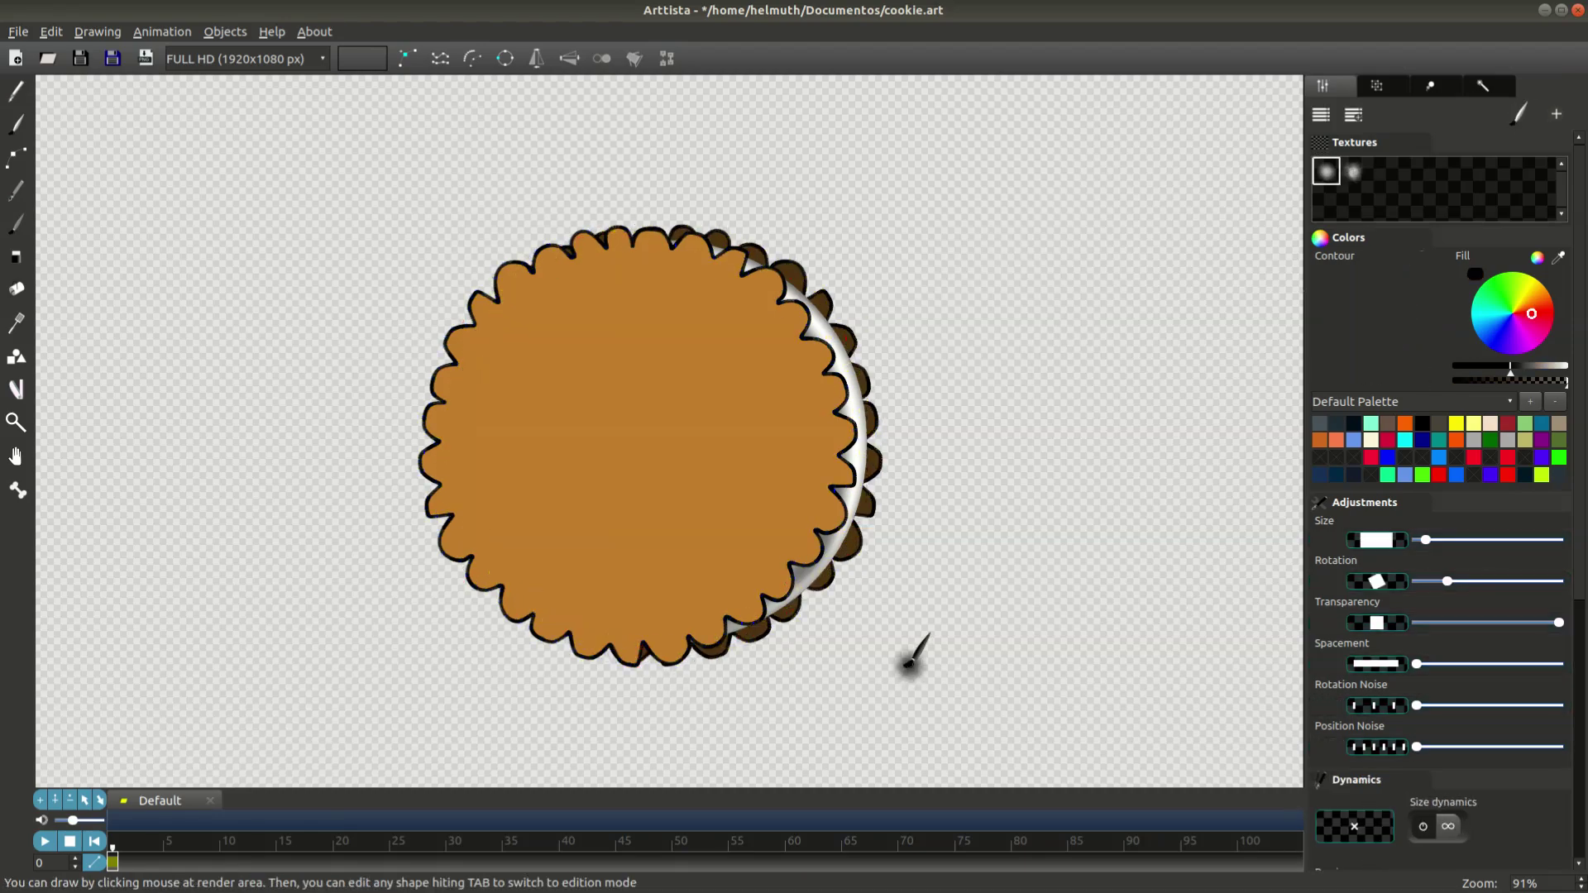
Select the inner shading stroke of the white filling, reposition it slightly and reduce its opacity further.
key("Tab")
key("Tab")
key("Tab")
scroll(733, 631, "up", 4)
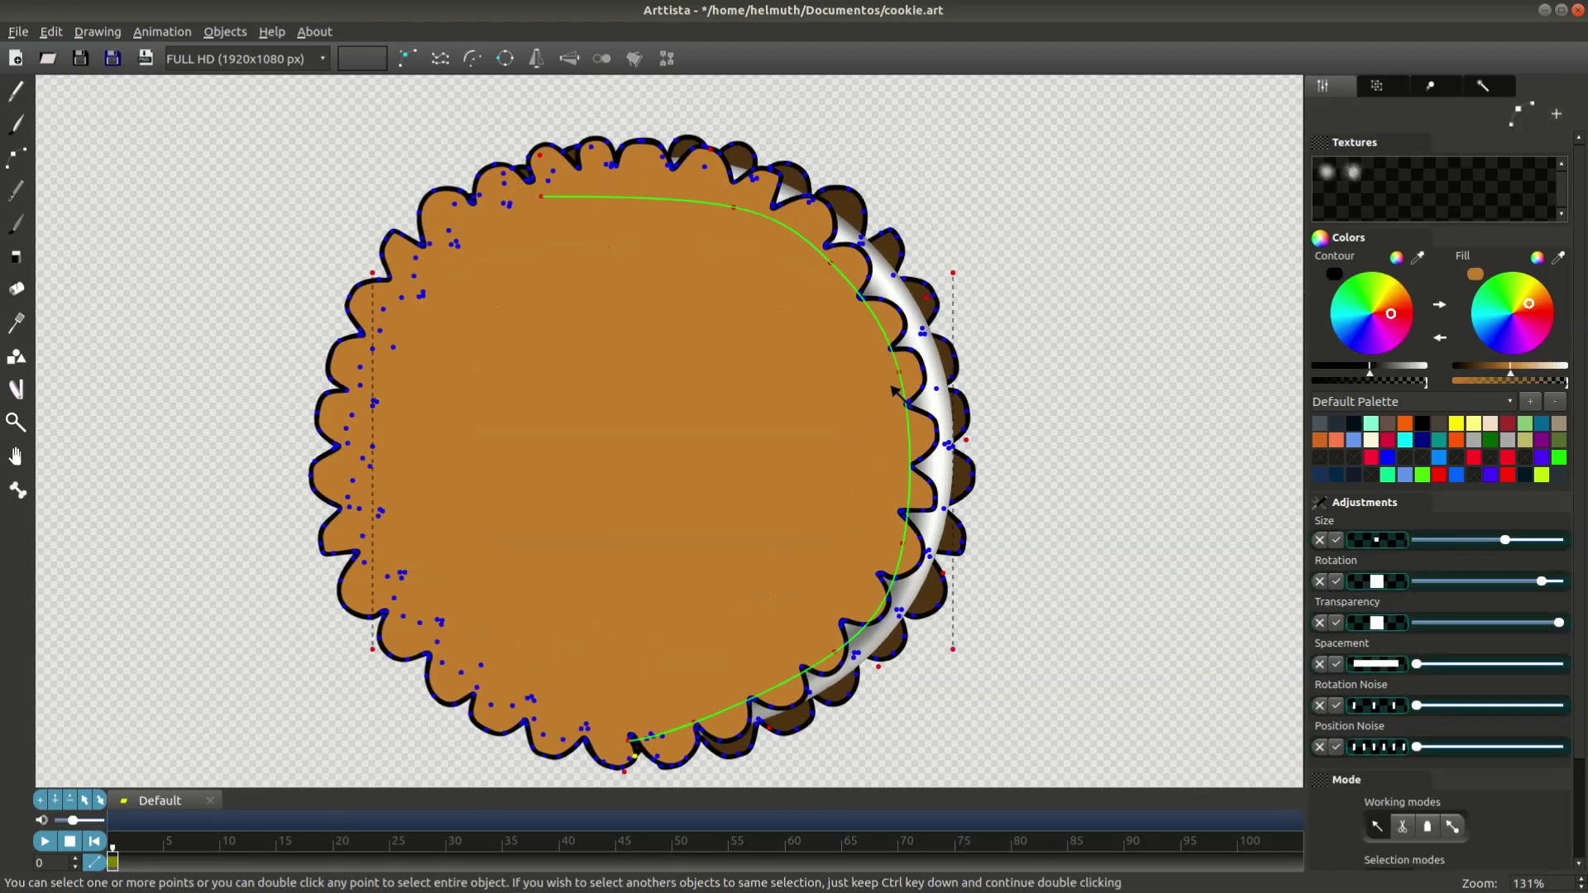
left_click_drag(901, 388, 906, 389)
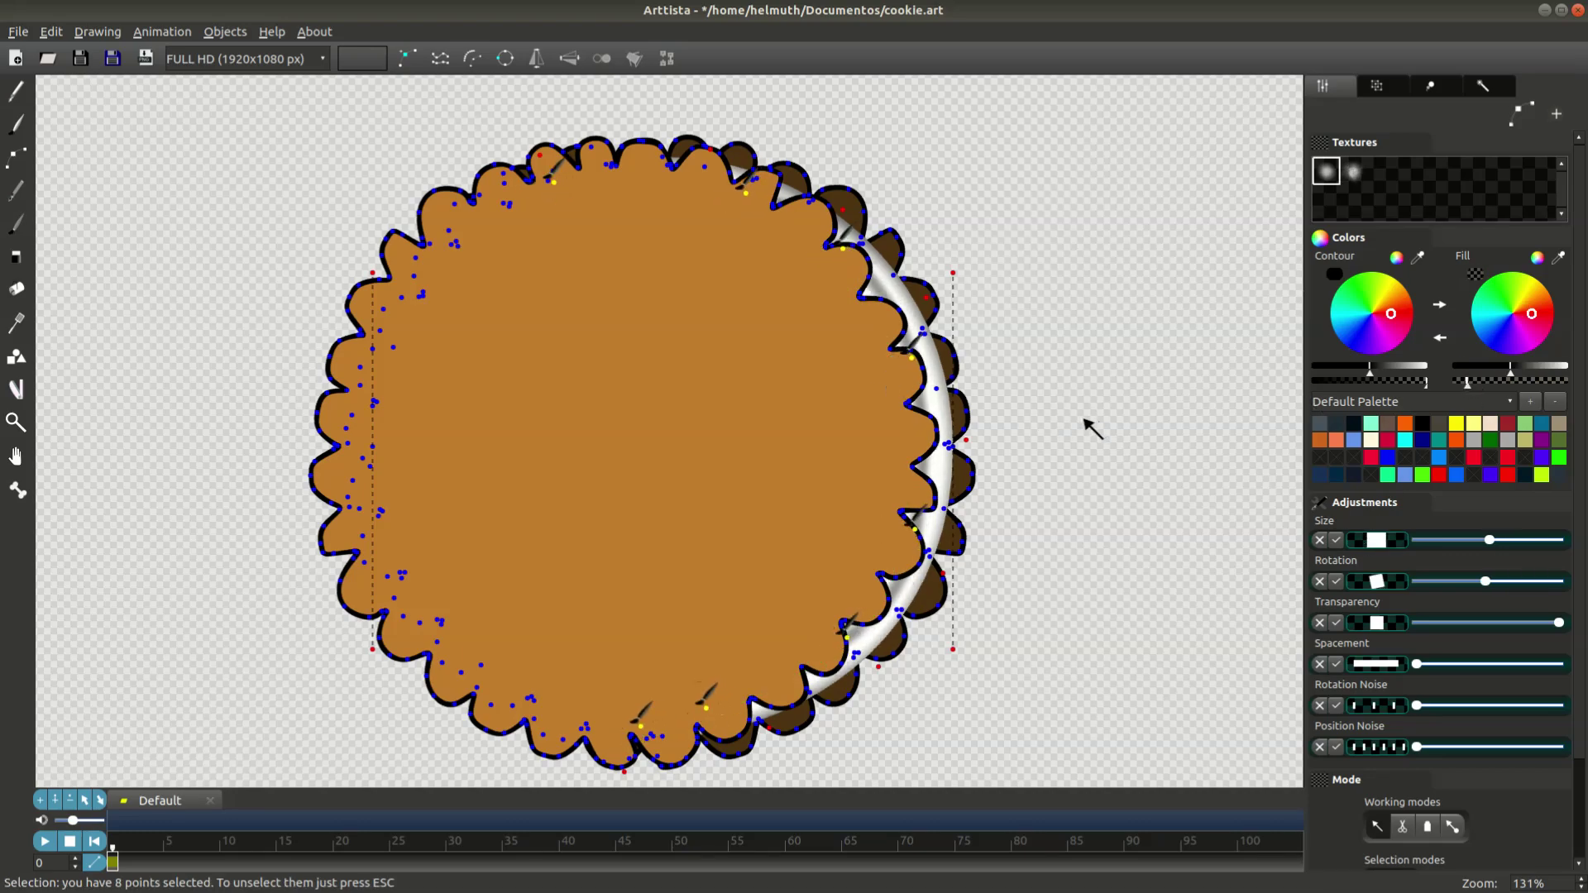
key("Tab")
scroll(1103, 421, "down", 4)
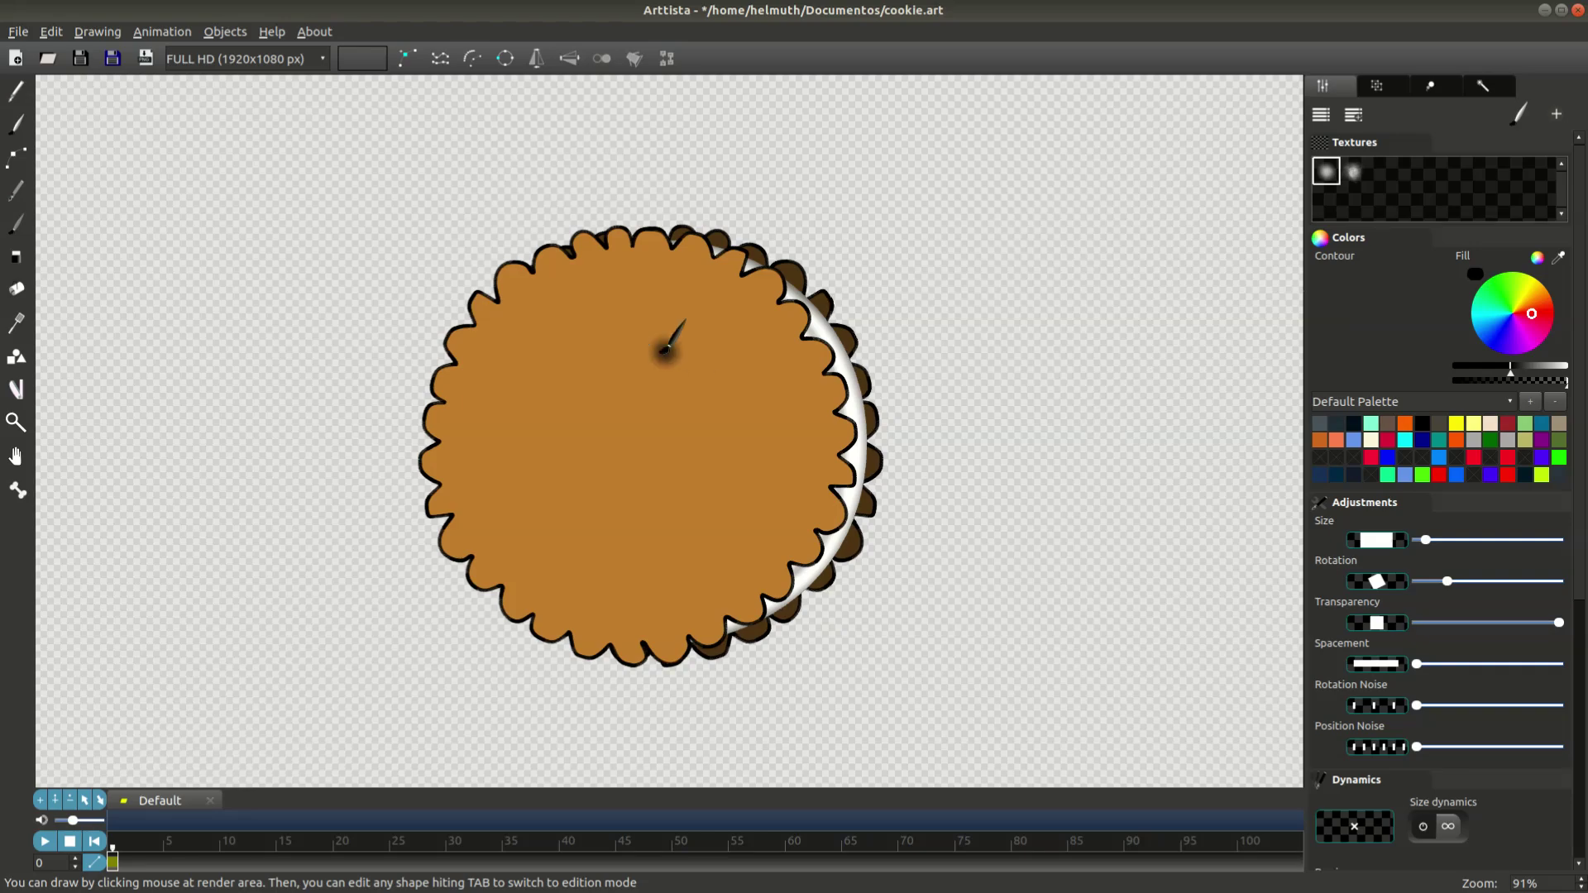
Place an unfilled duplicate of the front cookie's outline beside it and set the contour of its right half to white.
key("Tab")
left_click(634, 58)
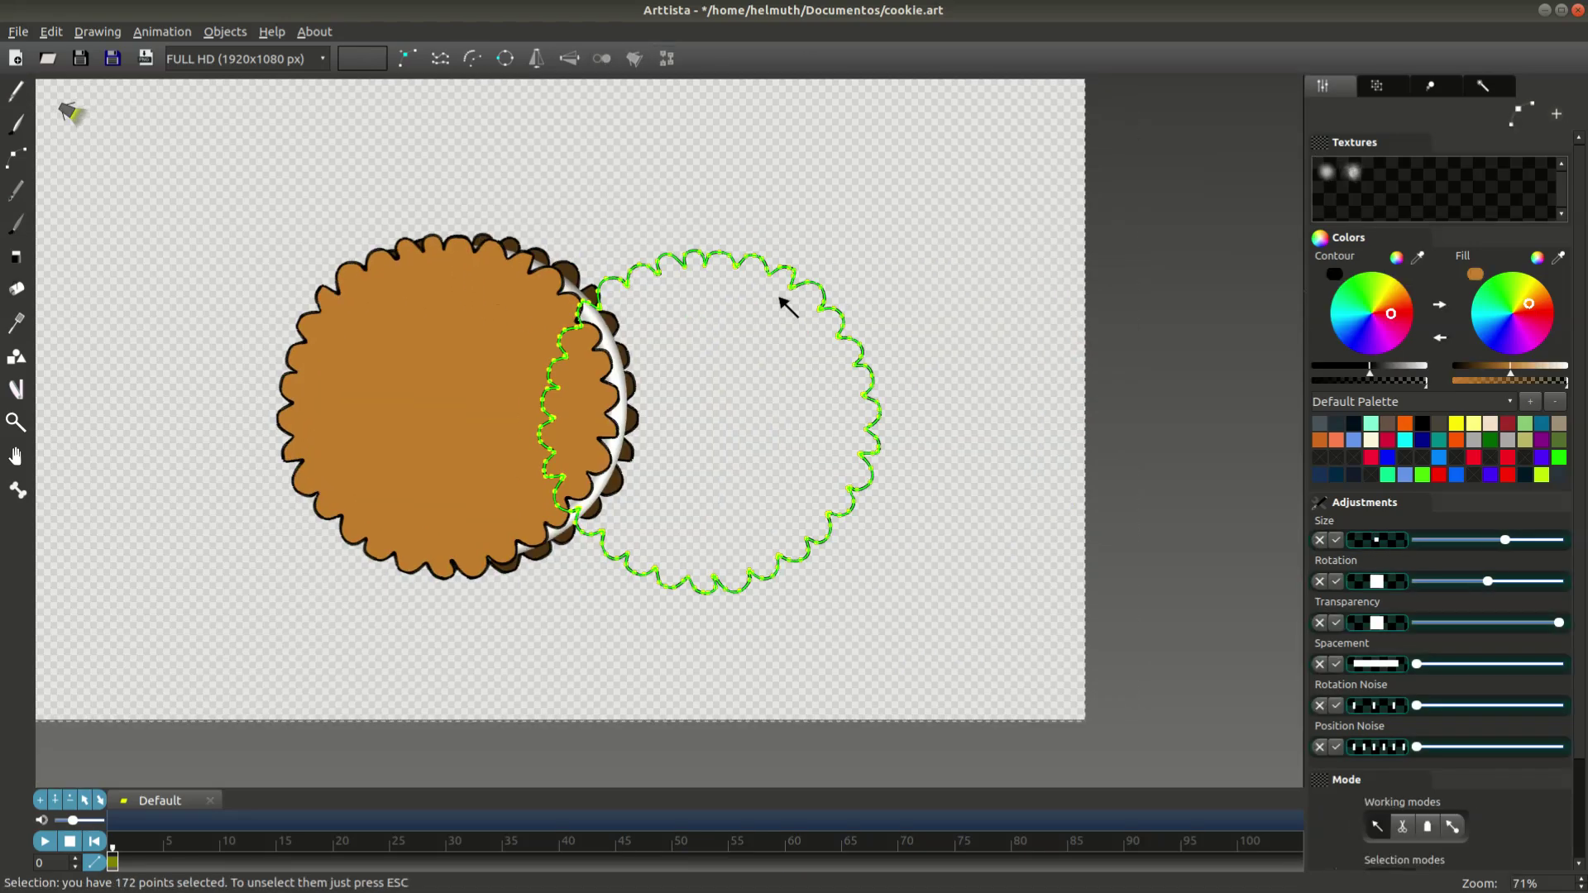
left_click_drag(507, 166, 716, 656)
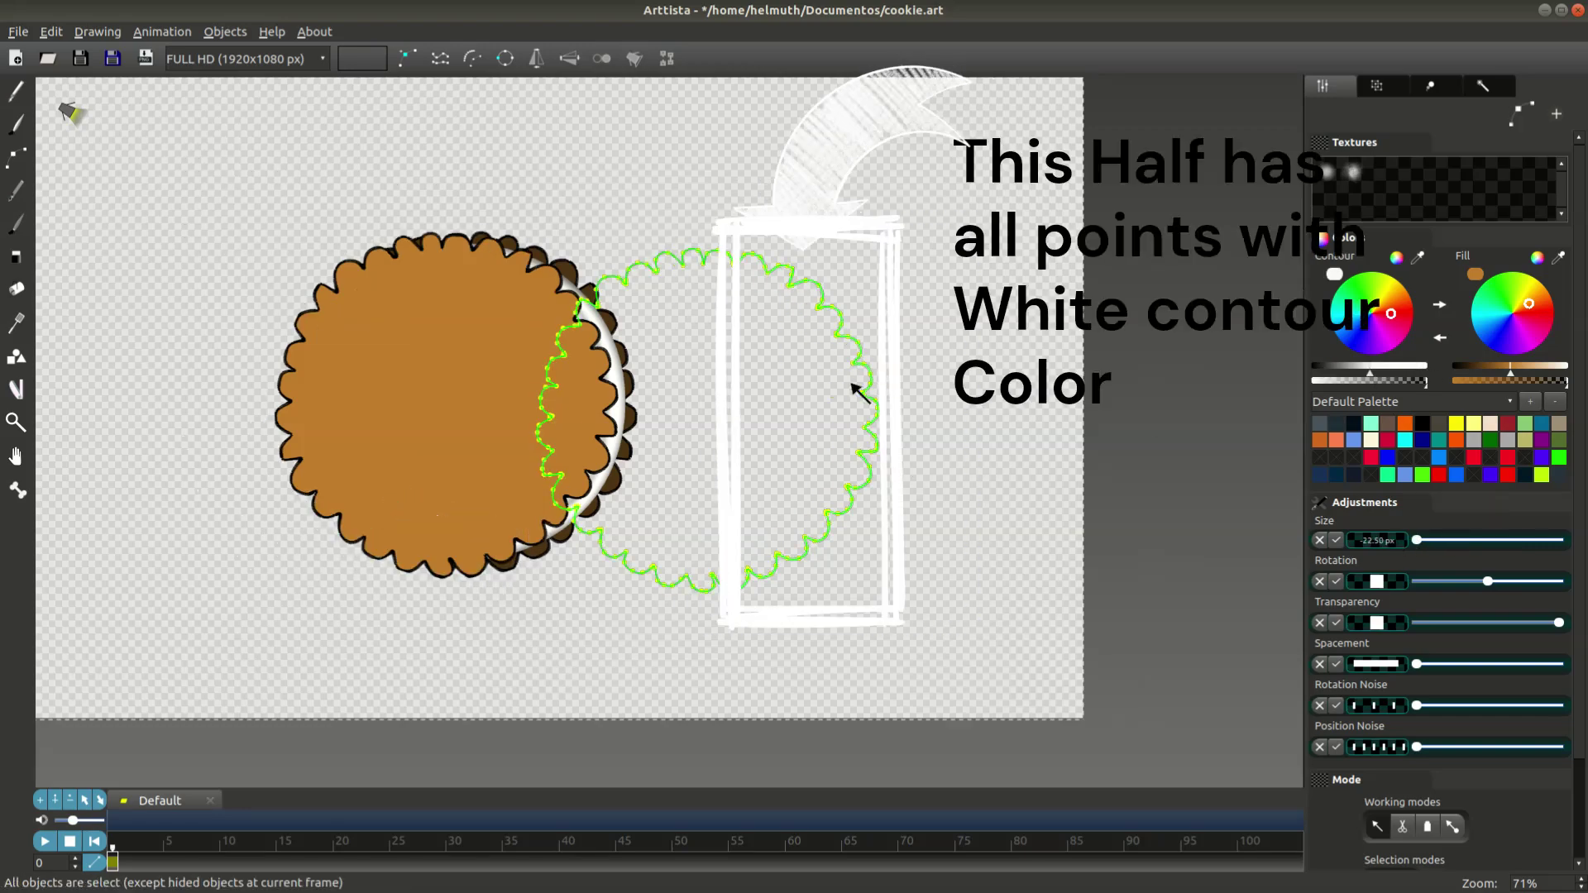
Move the duplicated outline onto the front cookie and scale it to fit just inside the scalloped edge.
key("g")
left_click(591, 377)
key("s")
key("x")
left_click(581, 373)
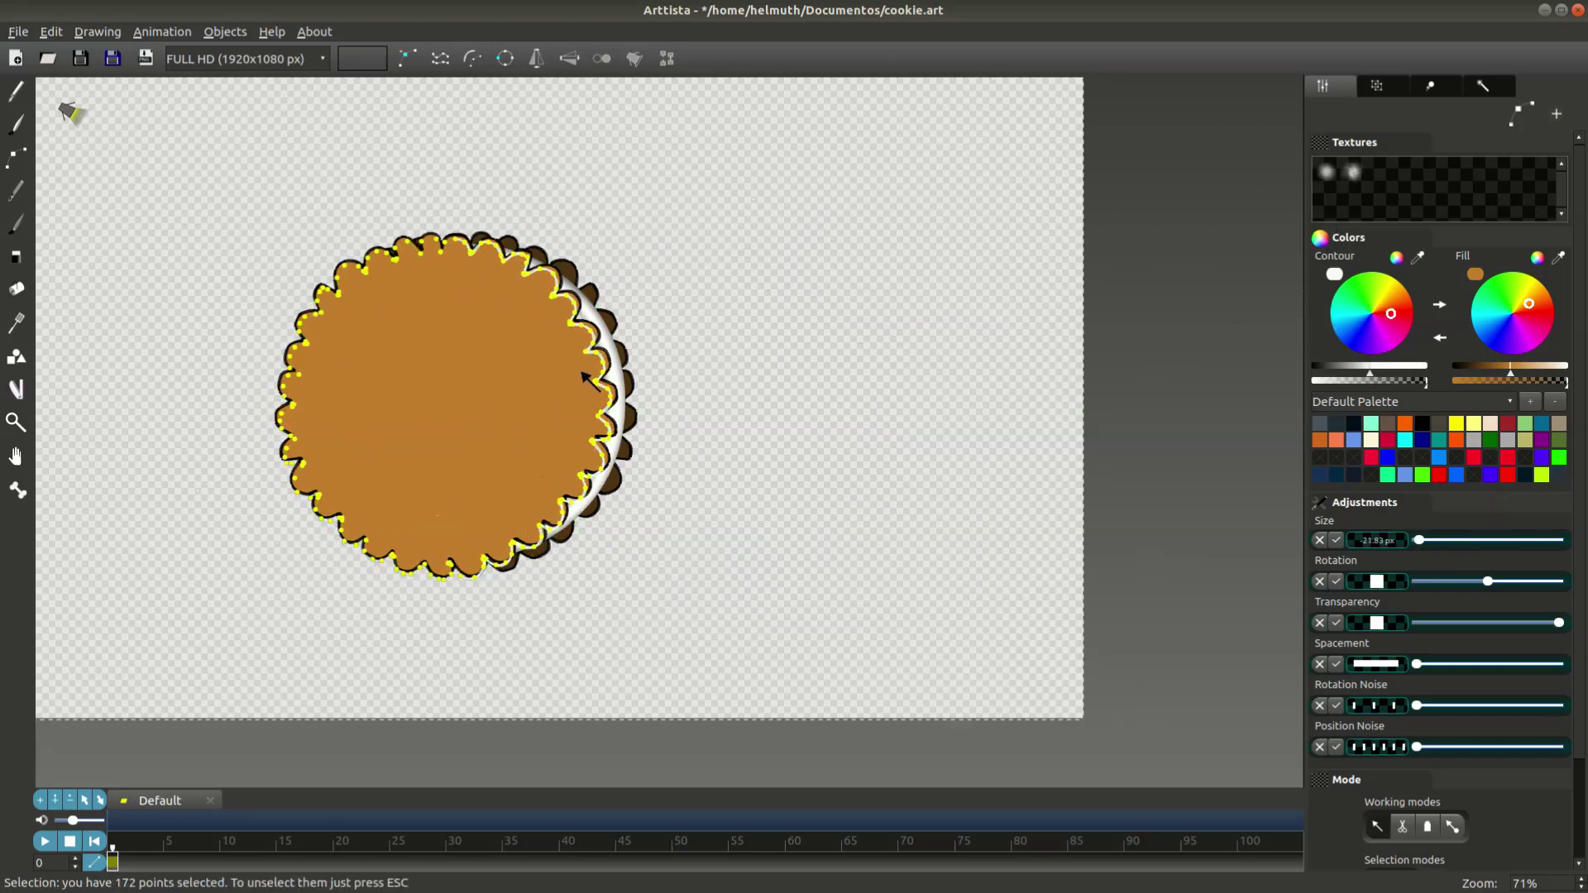
scroll(582, 373, "up", 3)
key("s")
left_click(868, 498)
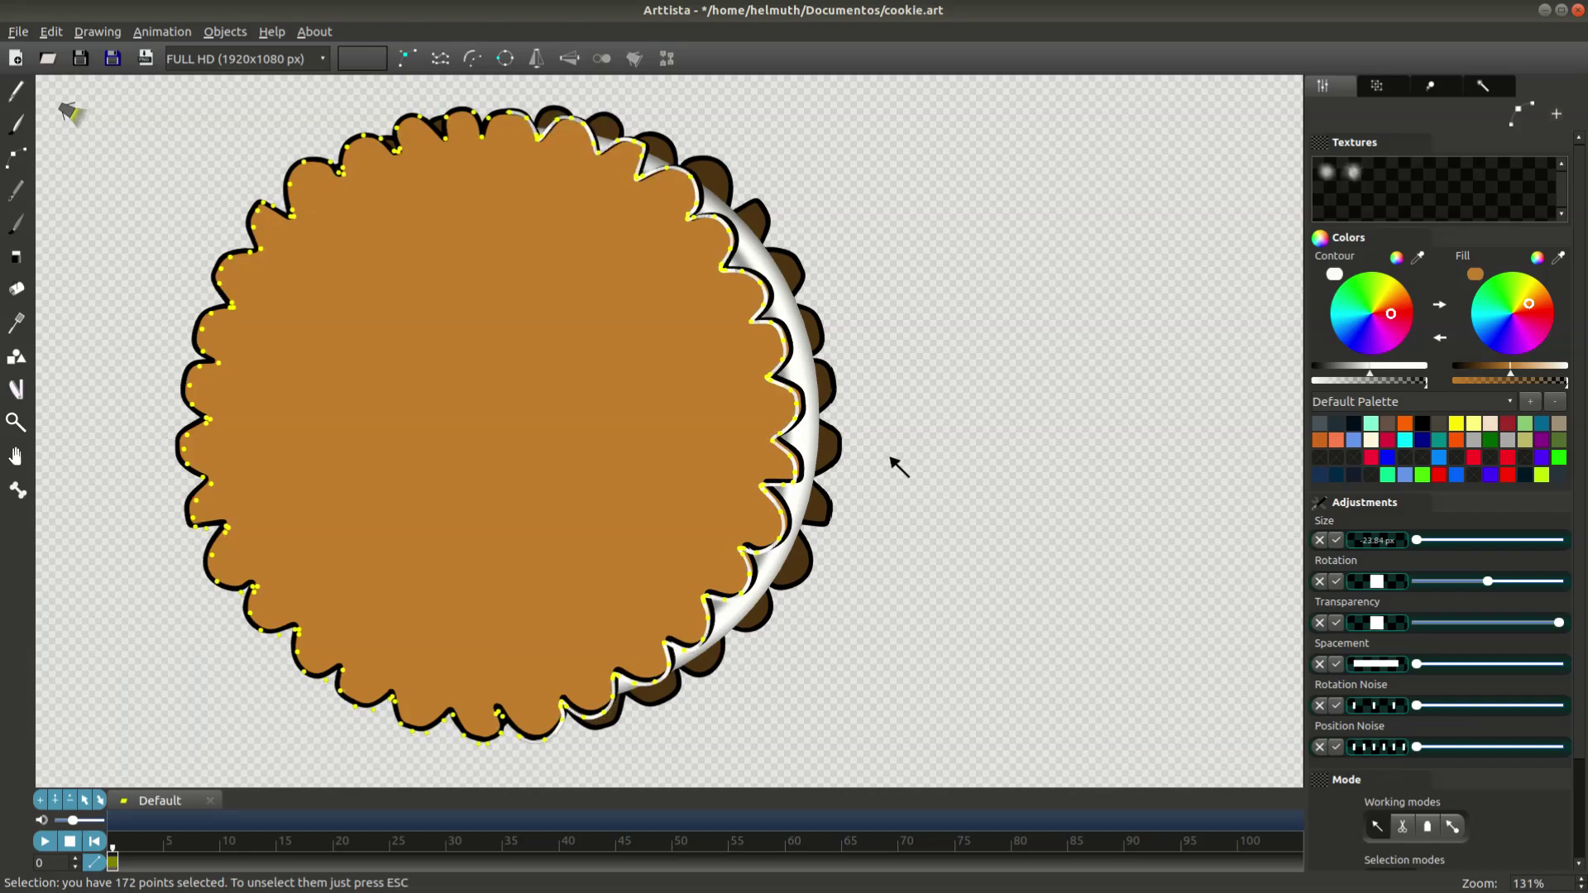
scroll(909, 472, "down", 3)
Reduce the opacity of the white highlight contour along the front cookie's right edge.
key("Tab")
scroll(865, 430, "up", 1)
scroll(865, 431, "up", 2)
key("Tab")
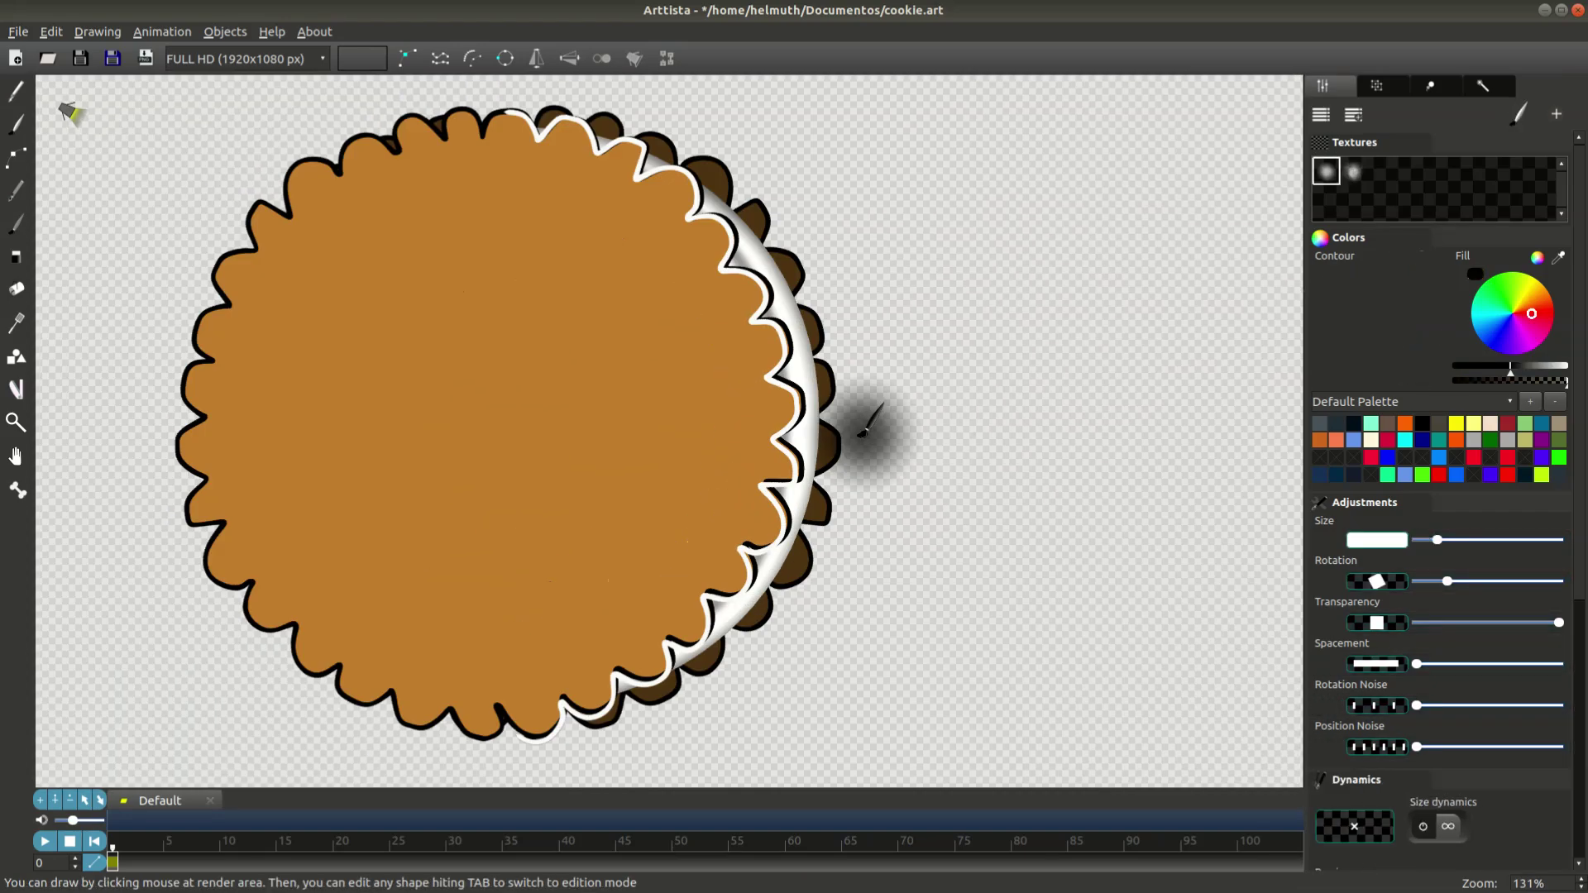
key("a")
key("Tab")
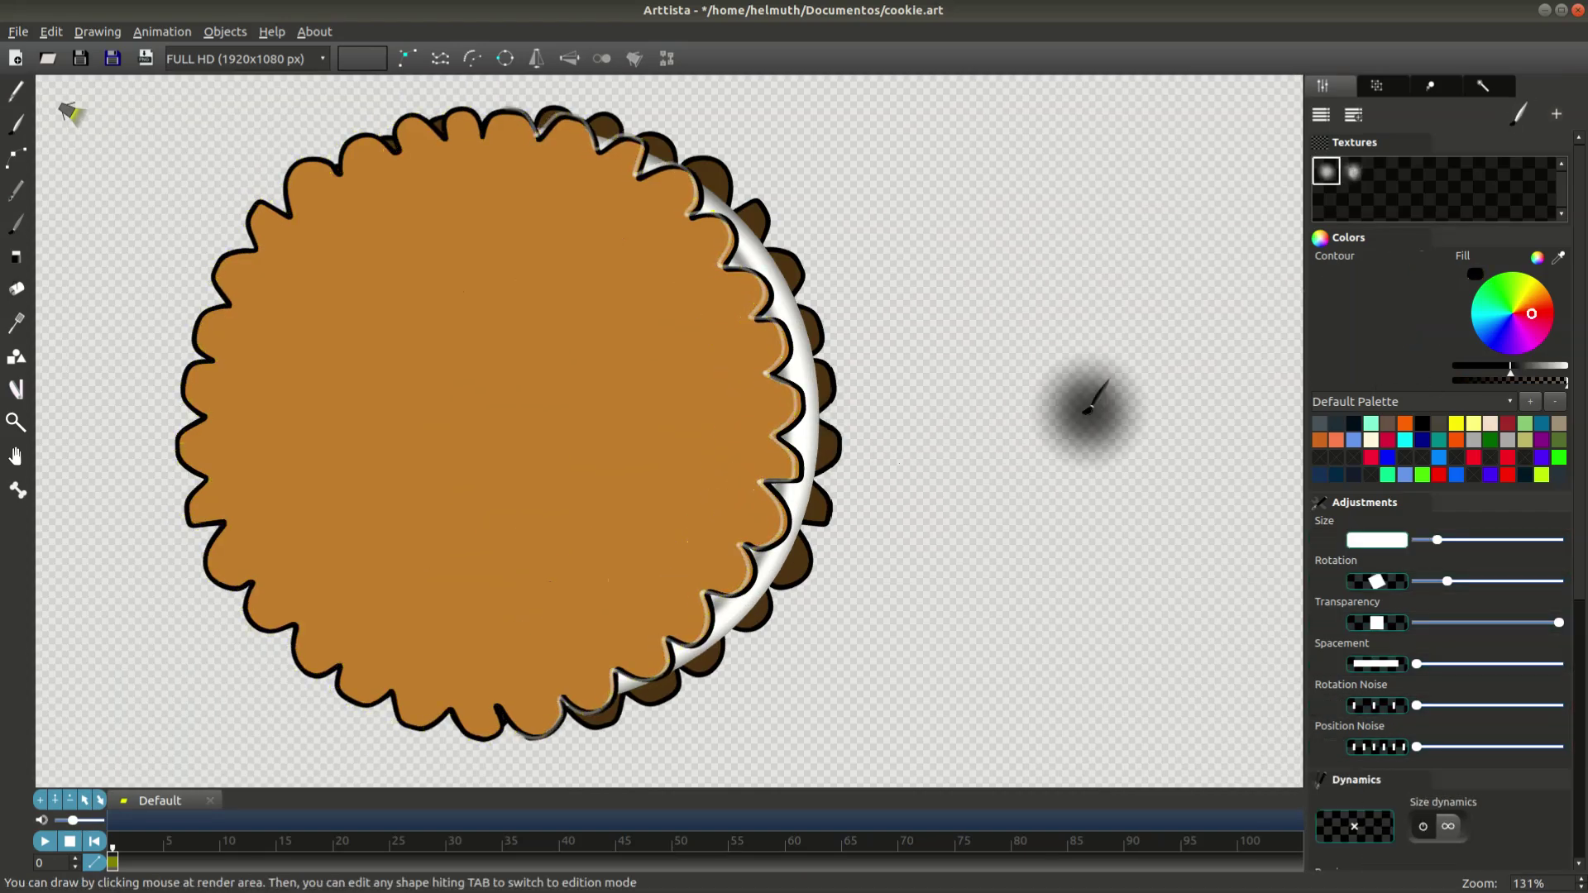
Increase the highlight contour's size to form a wide, soft glow inside the front cookie's scalloped edge.
scroll(1123, 410, "down", 1)
key("Tab")
key("Tab")
scroll(1104, 388, "up", 2)
key("Tab")
key("Tab")
key("Tab")
scroll(790, 542, "down", 1)
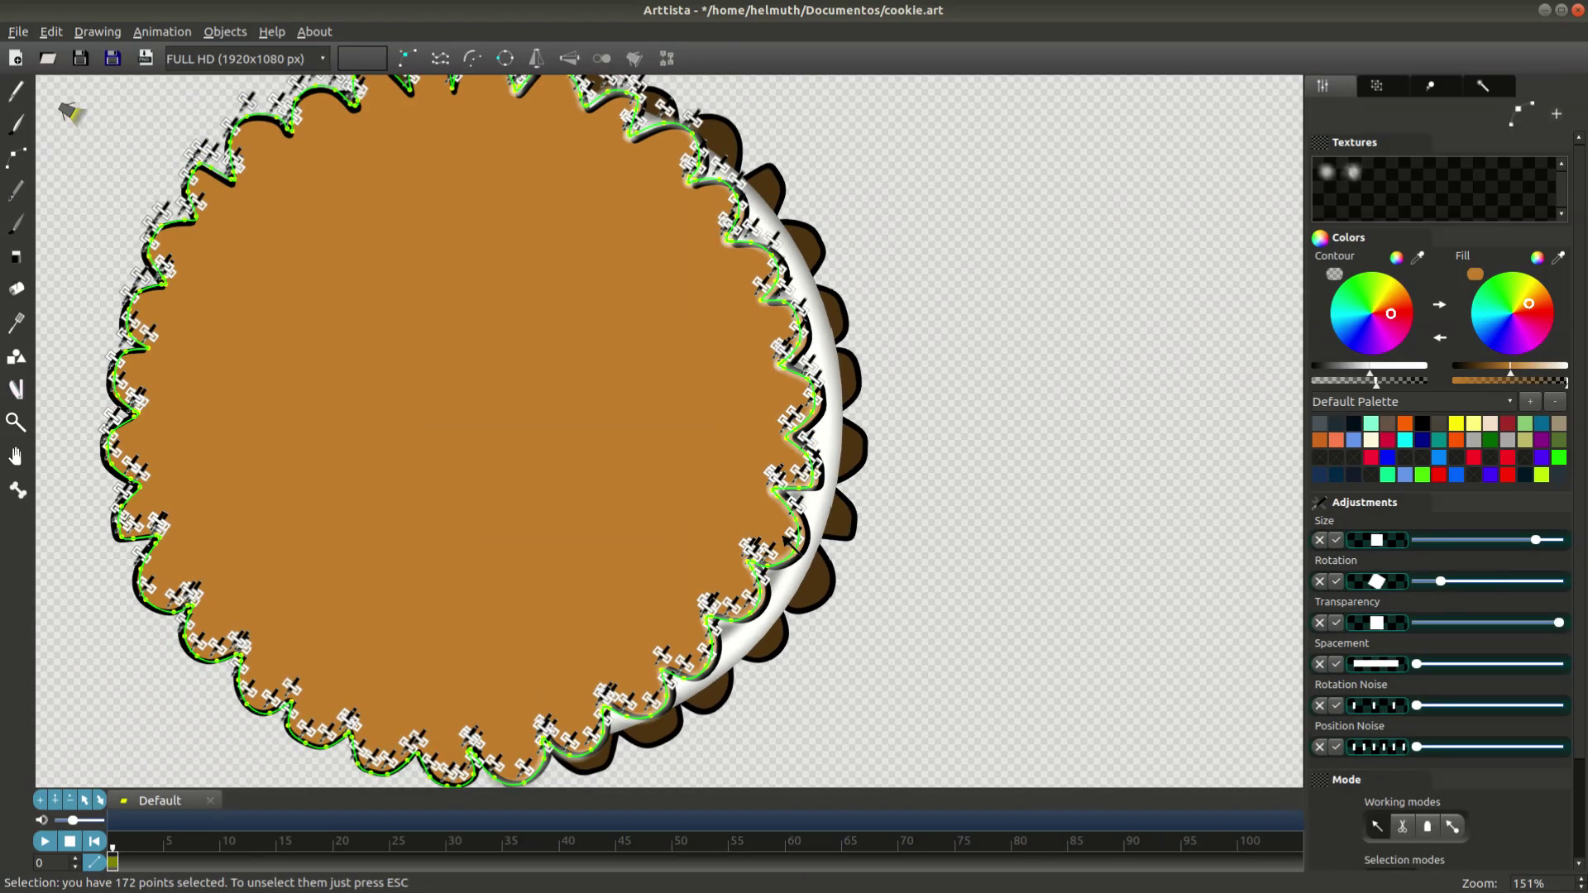
Darken the front cookie's brown fill and save the drawing.
key("Tab")
scroll(1201, 436, "down", 1)
key("Tab")
key("Tab")
scroll(1208, 454, "down", 1)
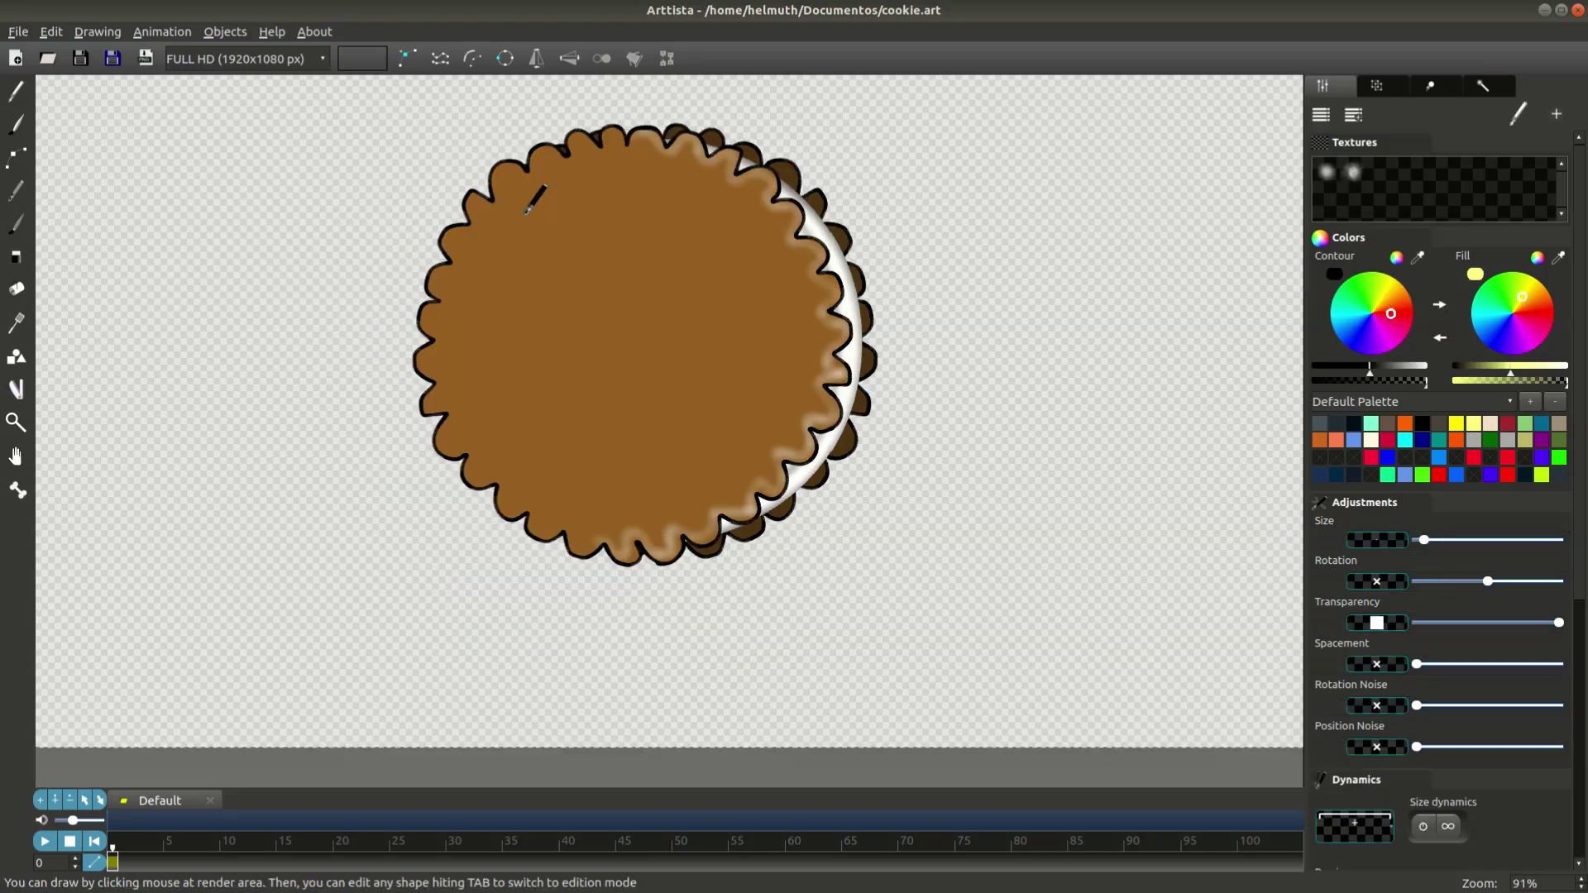
Close the oval eye shape on the front cookie's upper left and fill it with white.
key("Tab")
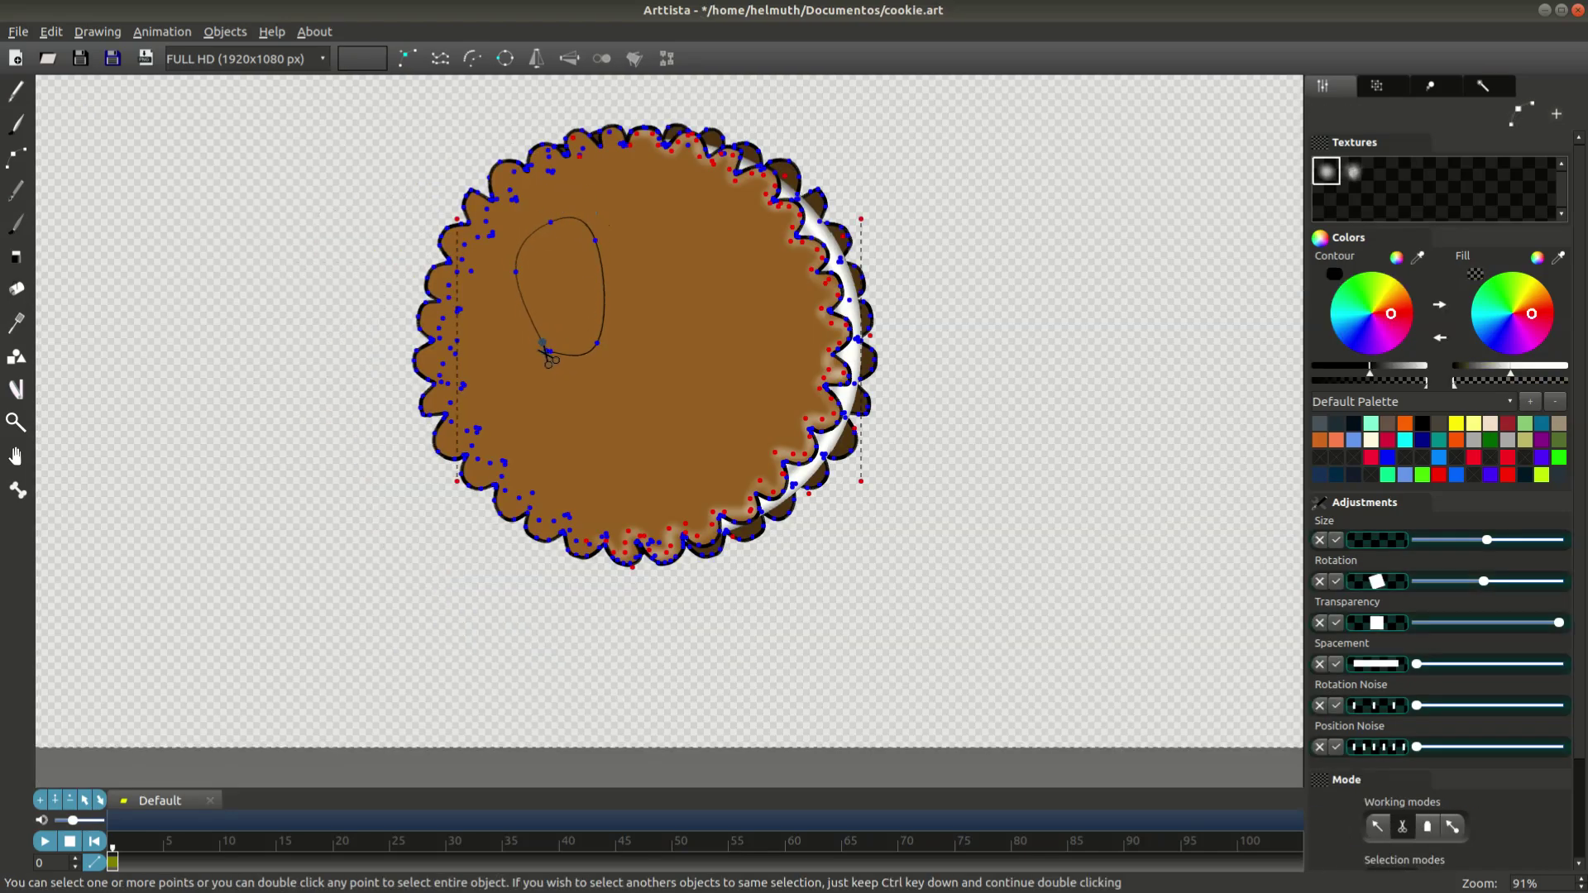
left_click(539, 354)
left_click_drag(1513, 372, 1565, 372)
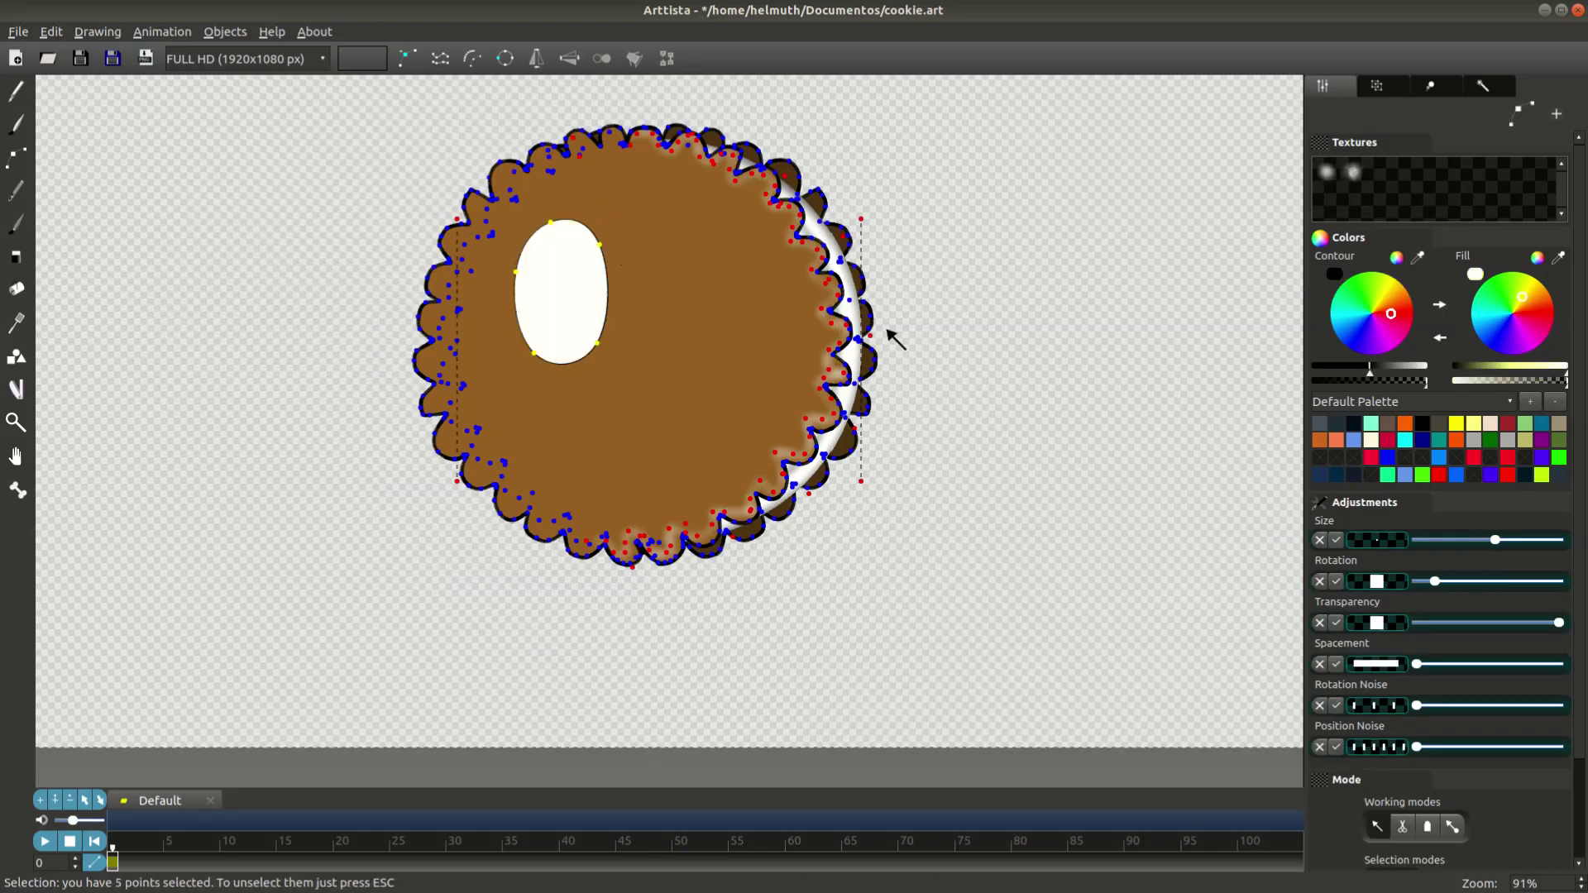
Enlarge the white eye oval and reposition it on the front cookie's upper left.
key("s")
left_click(609, 407)
key("g")
left_click(577, 384)
key("Escape")
Paint a black pupil with a wedge-shaped notch inside the white eye oval and position it against the oval's right side.
key("Tab")
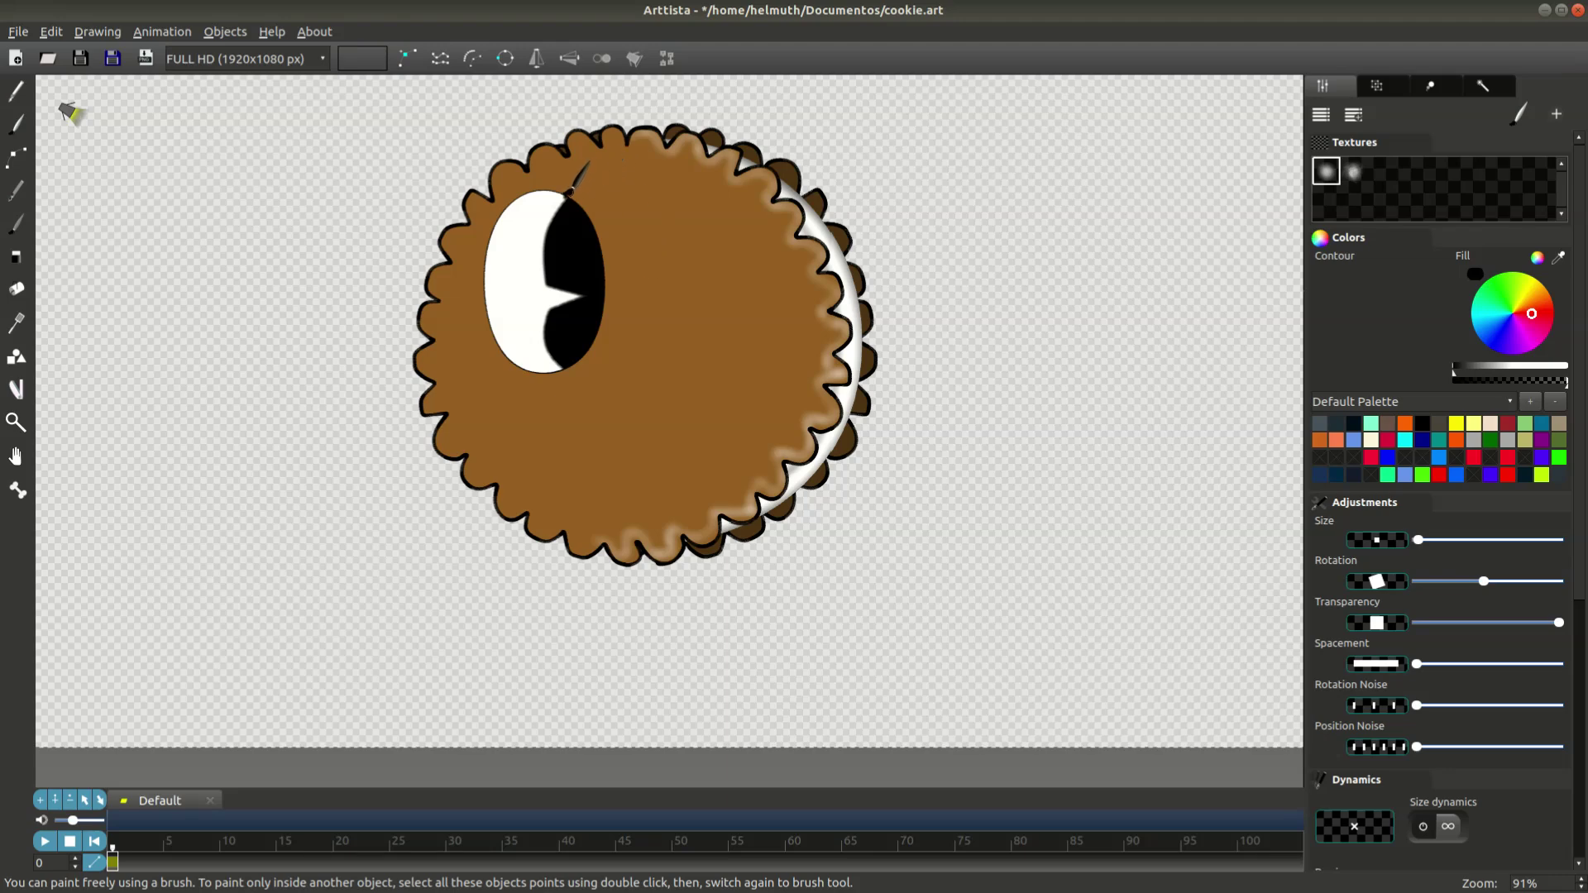
key("Tab")
double_click(611, 211)
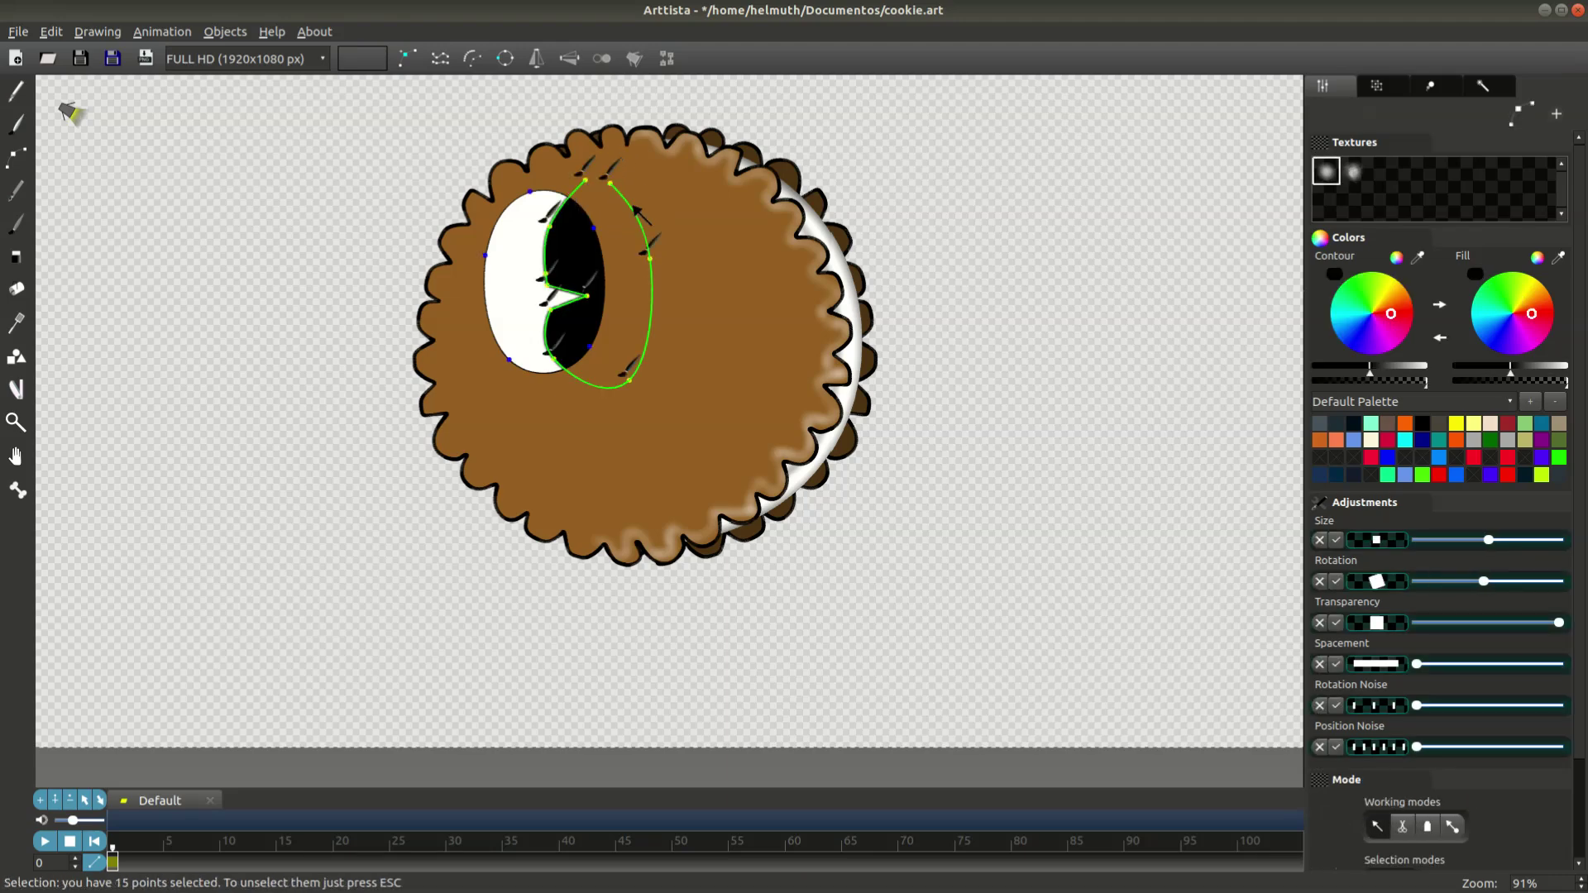
key("g")
left_click(595, 213)
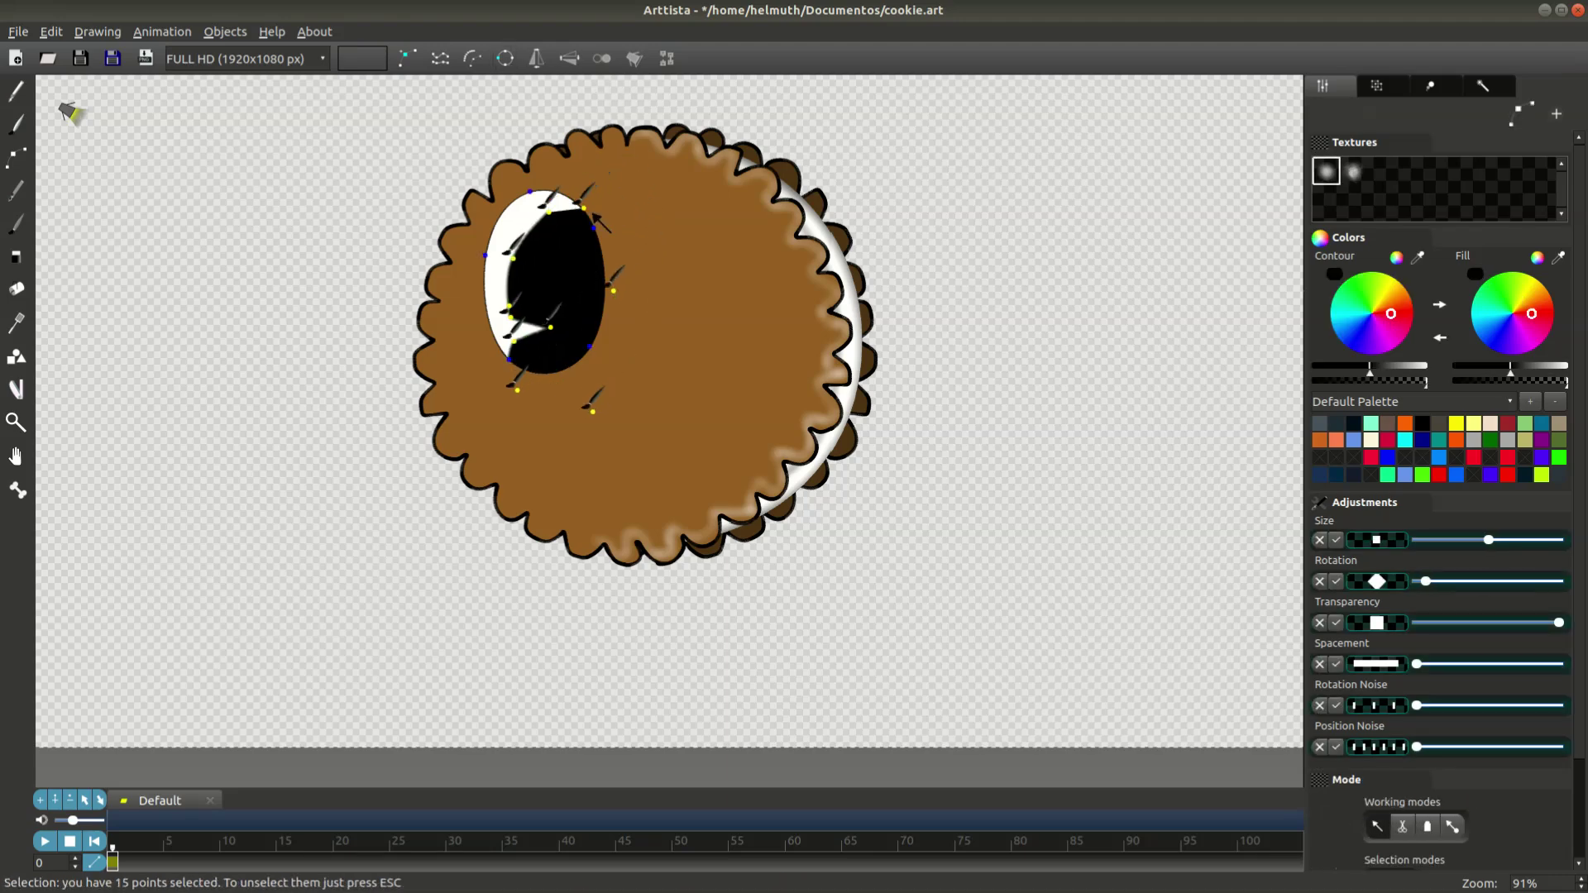
key("Escape")
left_click(562, 252)
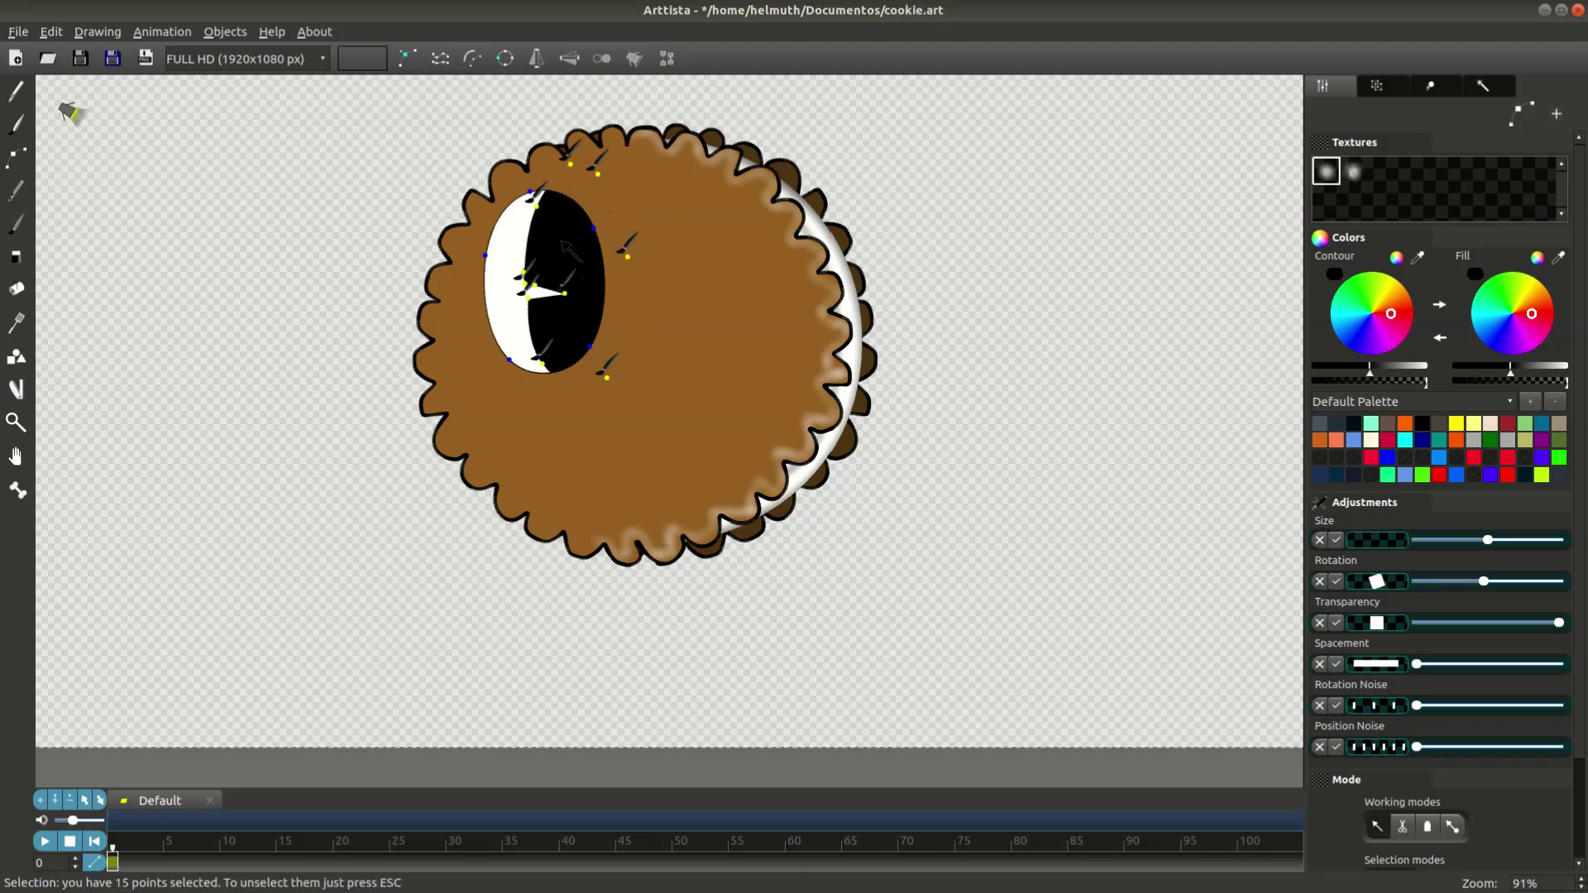
key("Tab")
key("Tab")
double_click(515, 362)
key("Tab")
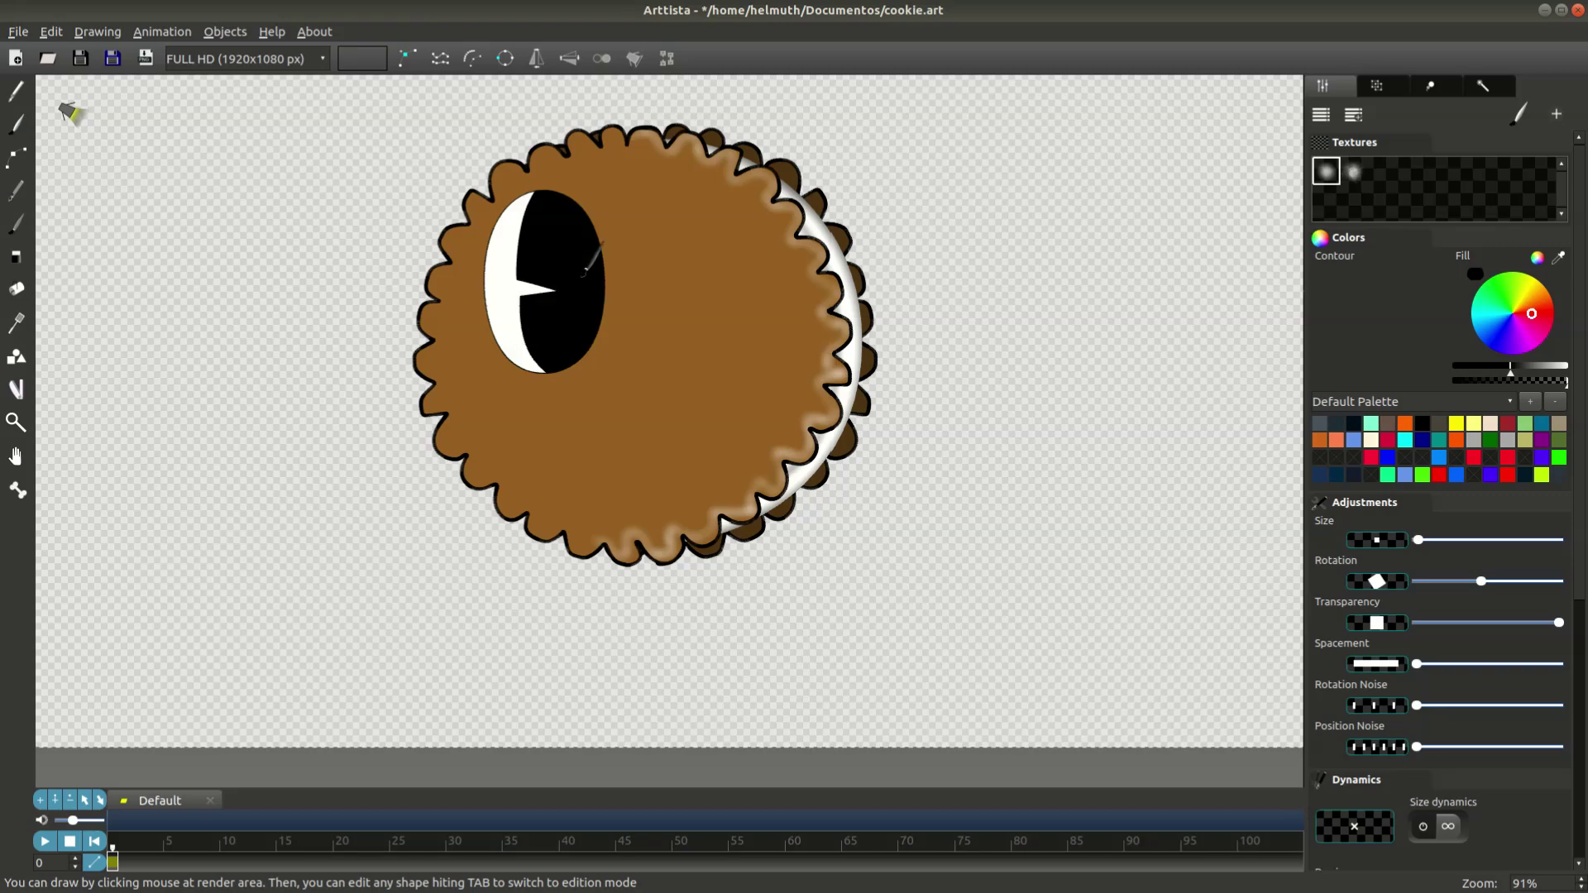
Scale the eye down slightly and paint a soft dark brown shadow around its outline.
key("Tab")
key("ctrl+a")
key("Tab")
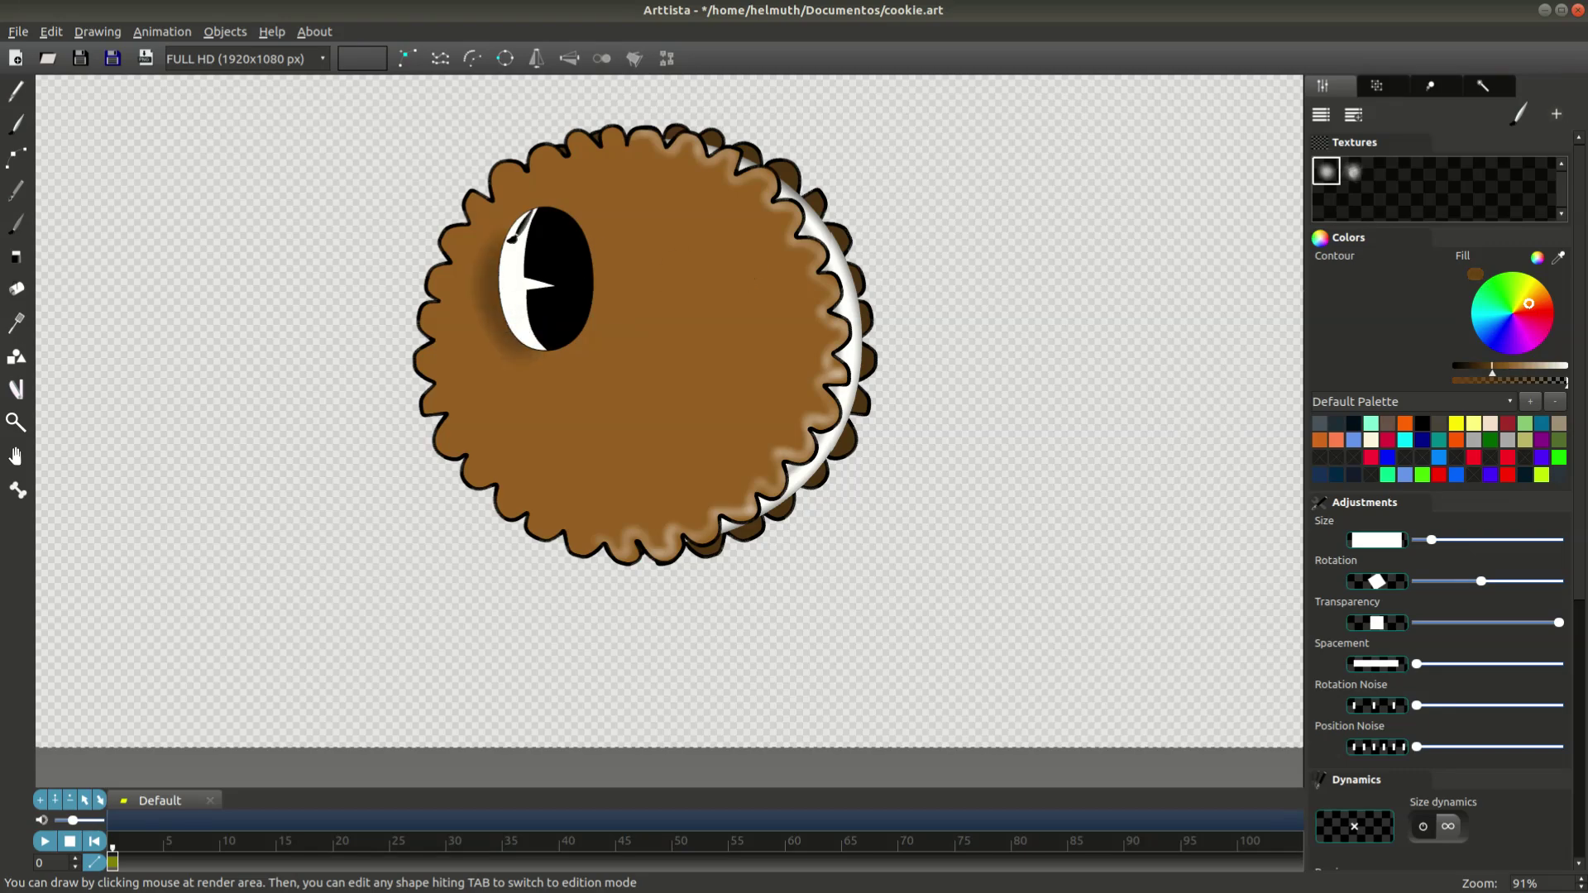
key("Tab")
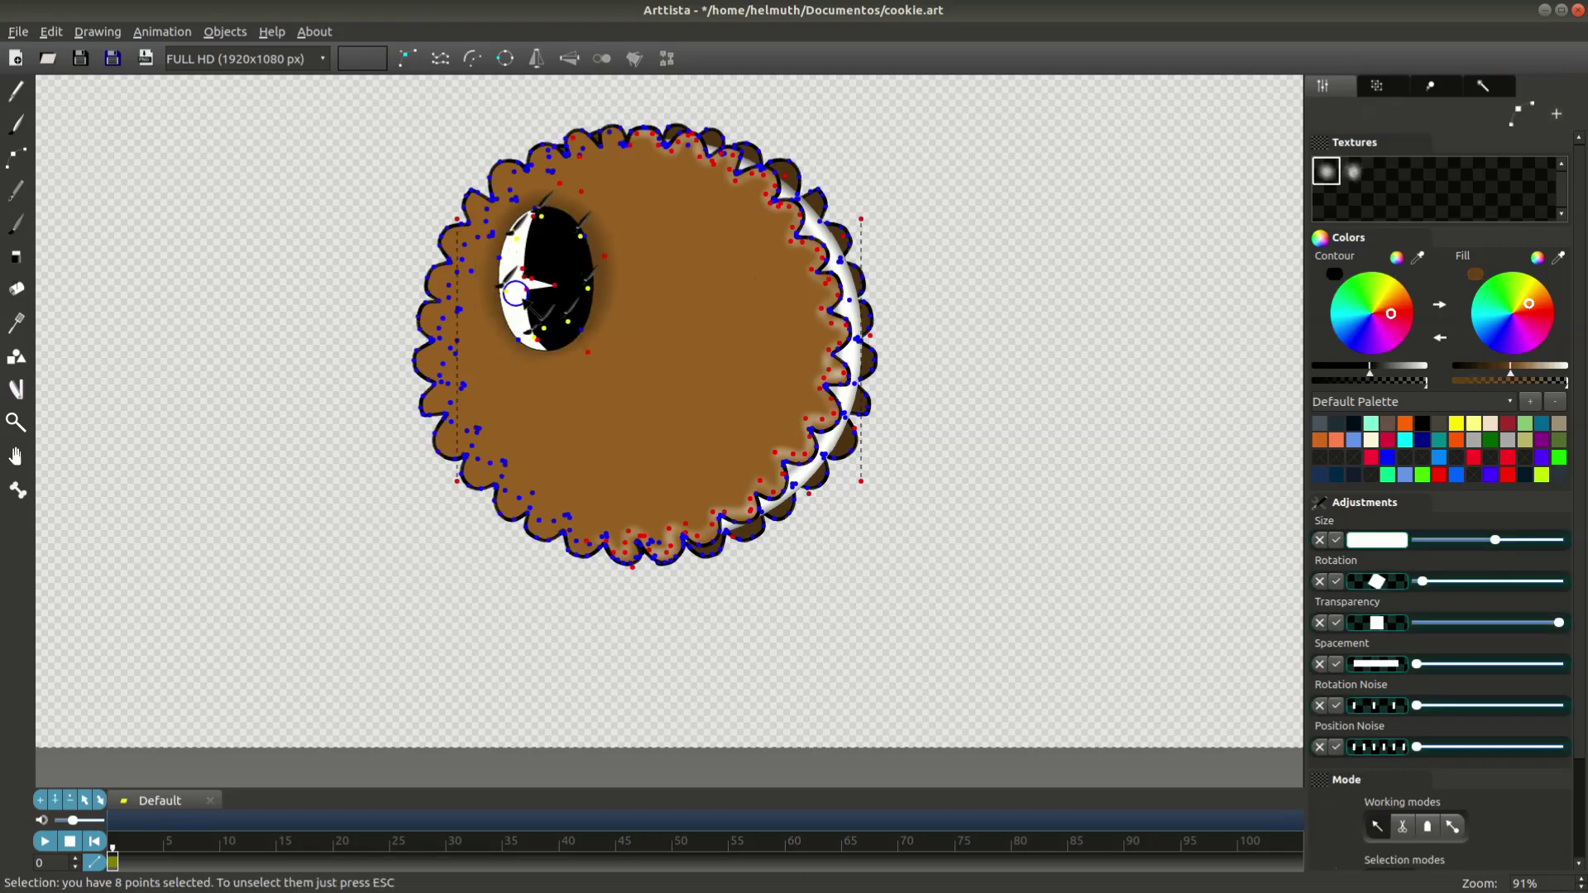
left_click(666, 376)
double_click(523, 351)
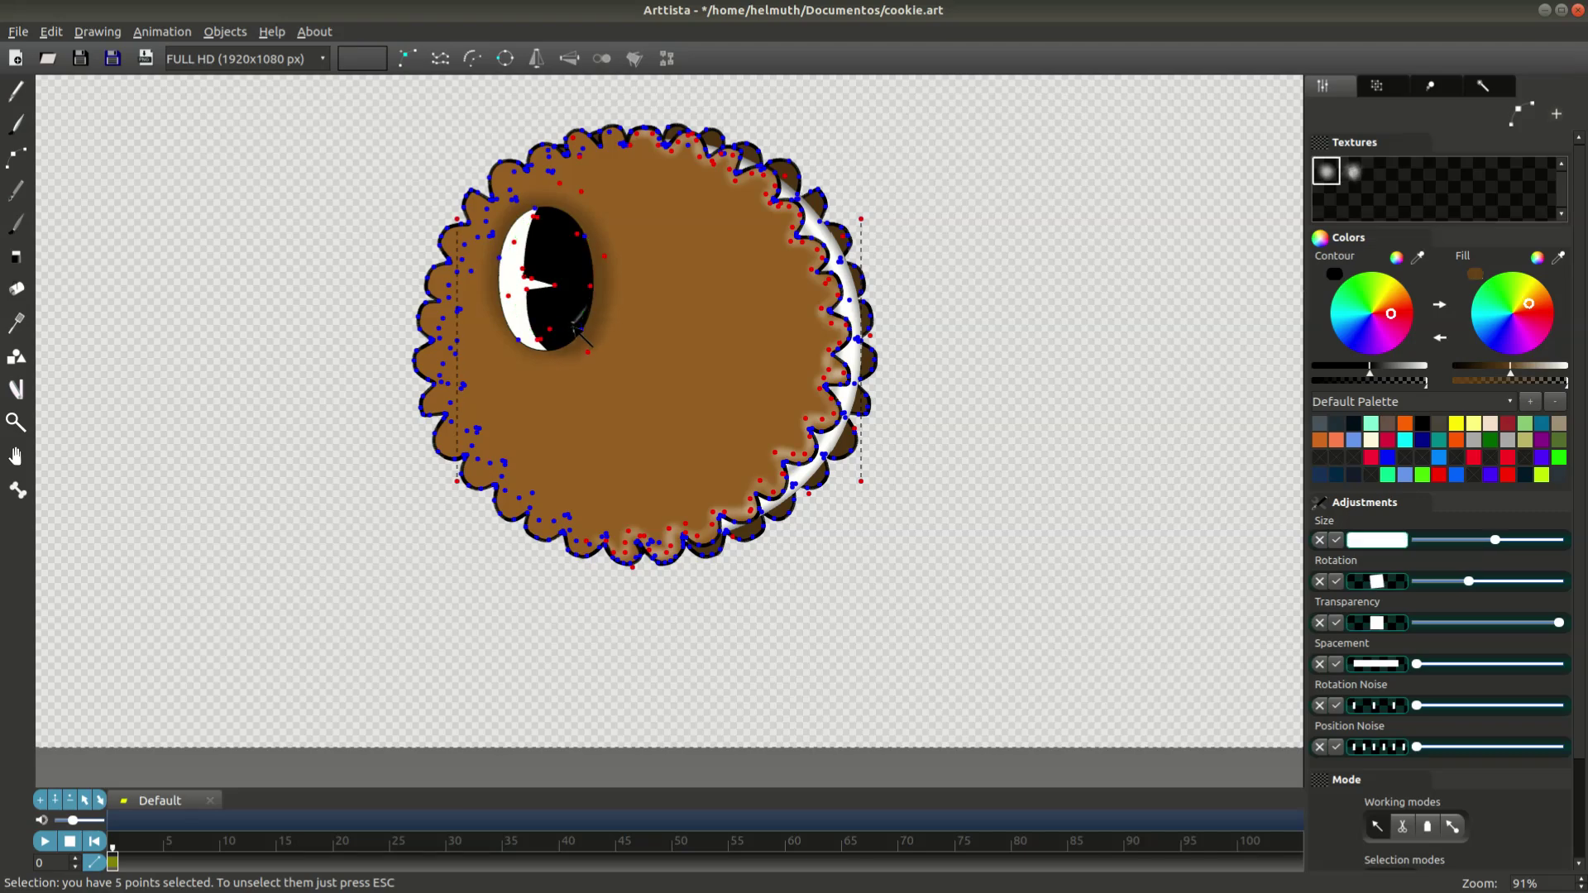
Select the eye's white oval, pupil and shadow together and group them as eye1.
key("Escape")
key("Tab")
key("Tab")
left_click(594, 350)
key("Escape")
key("Tab")
key("Tab")
left_click(594, 256)
key("Escape")
key("Tab")
key("Tab")
double_click(555, 306)
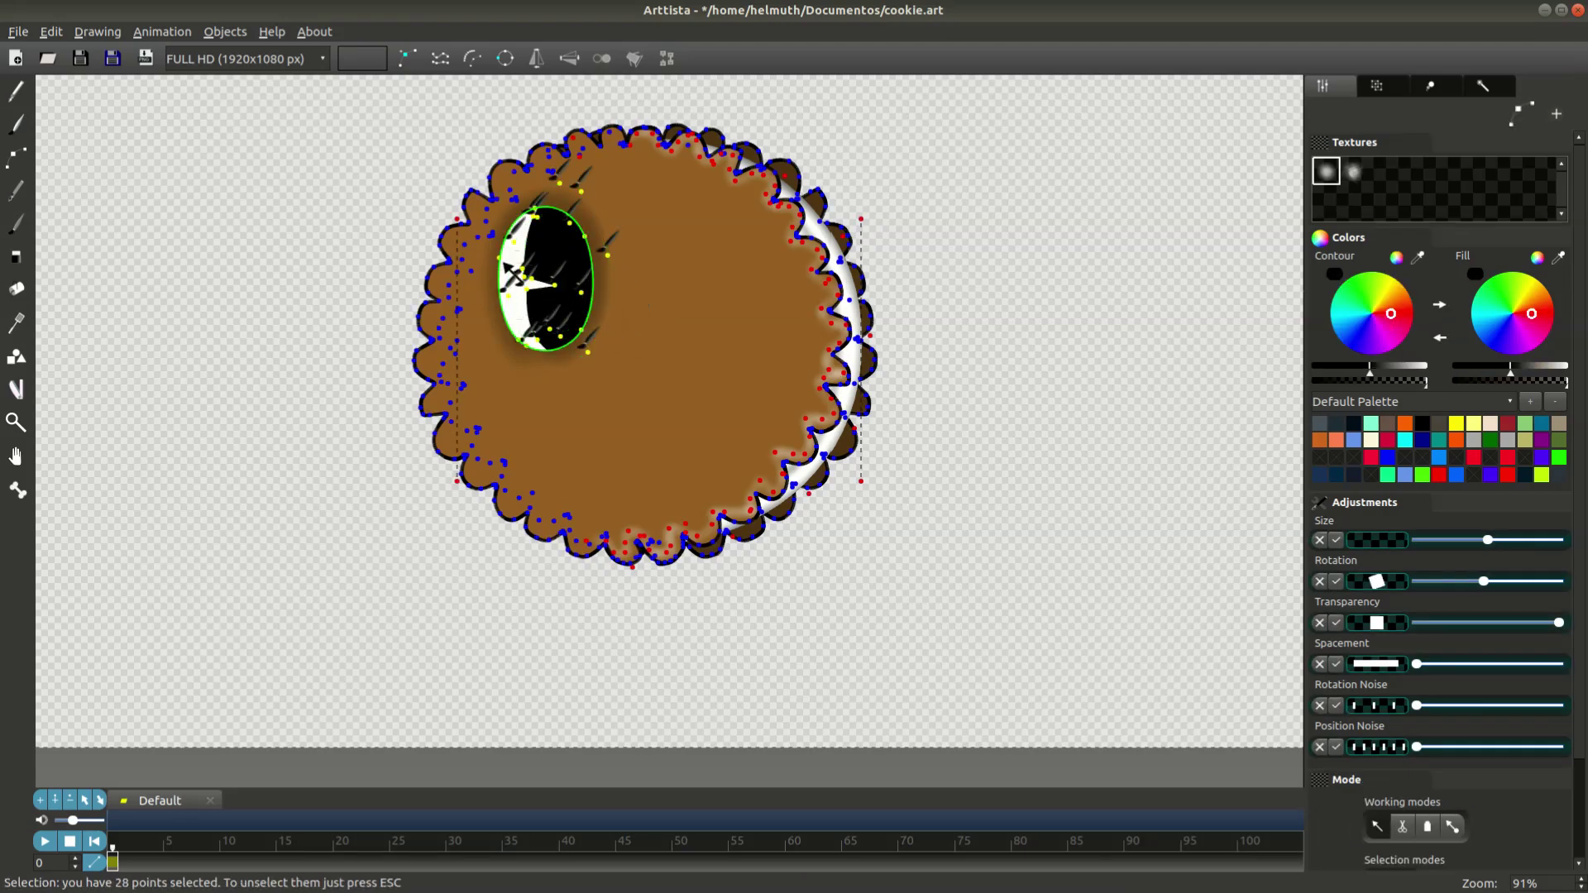
key("ctrl+g")
key("Return")
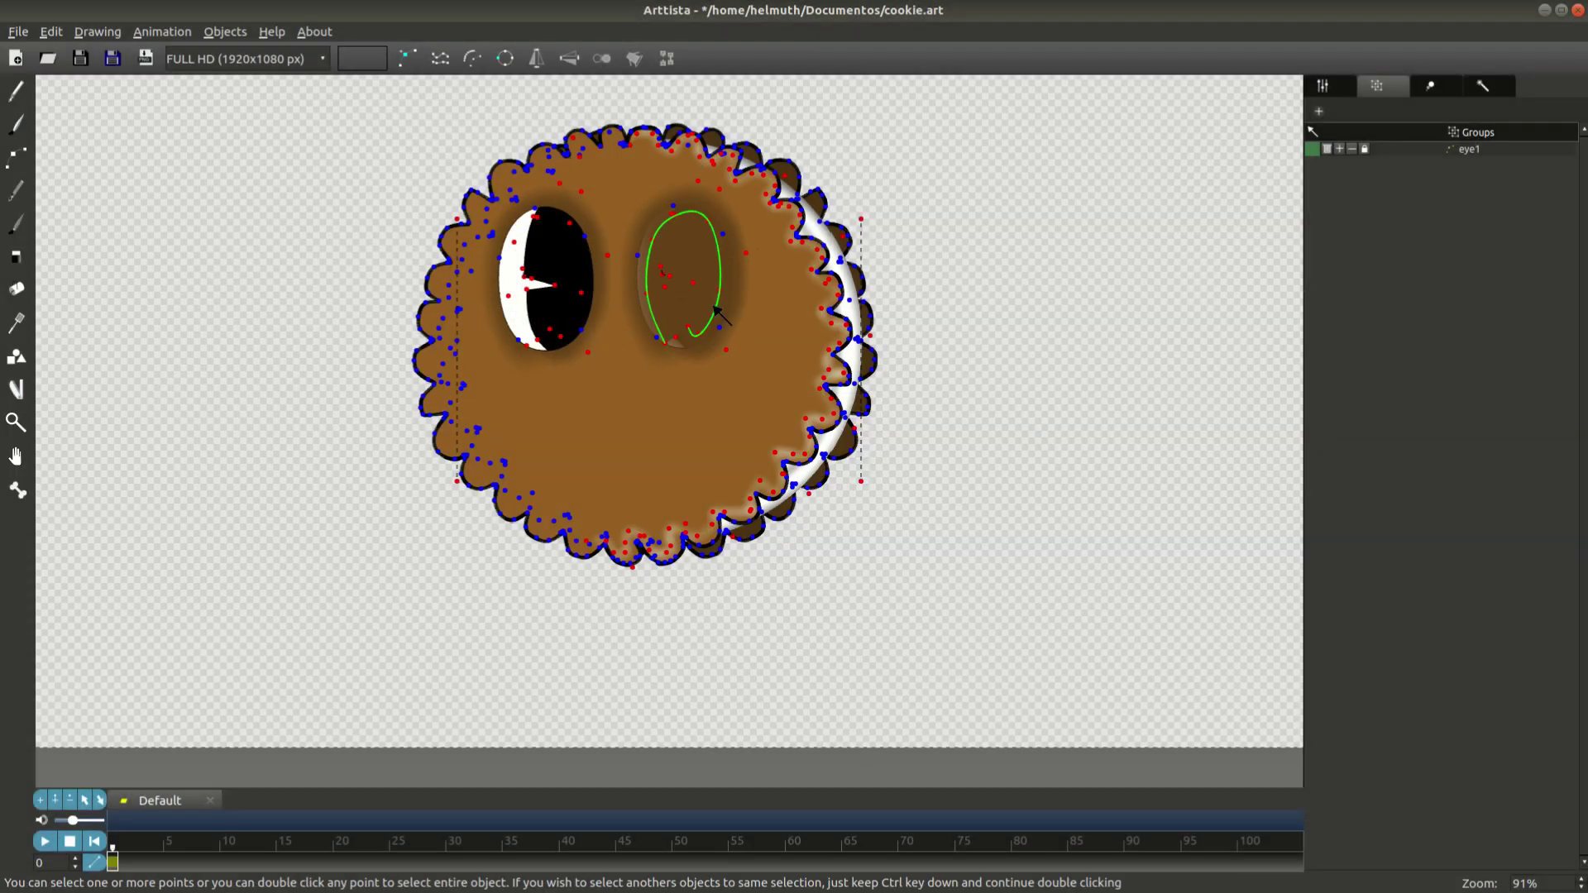
Complete a matching second eye to the right of the first and group its parts as eye2.
key("Escape")
key("Tab")
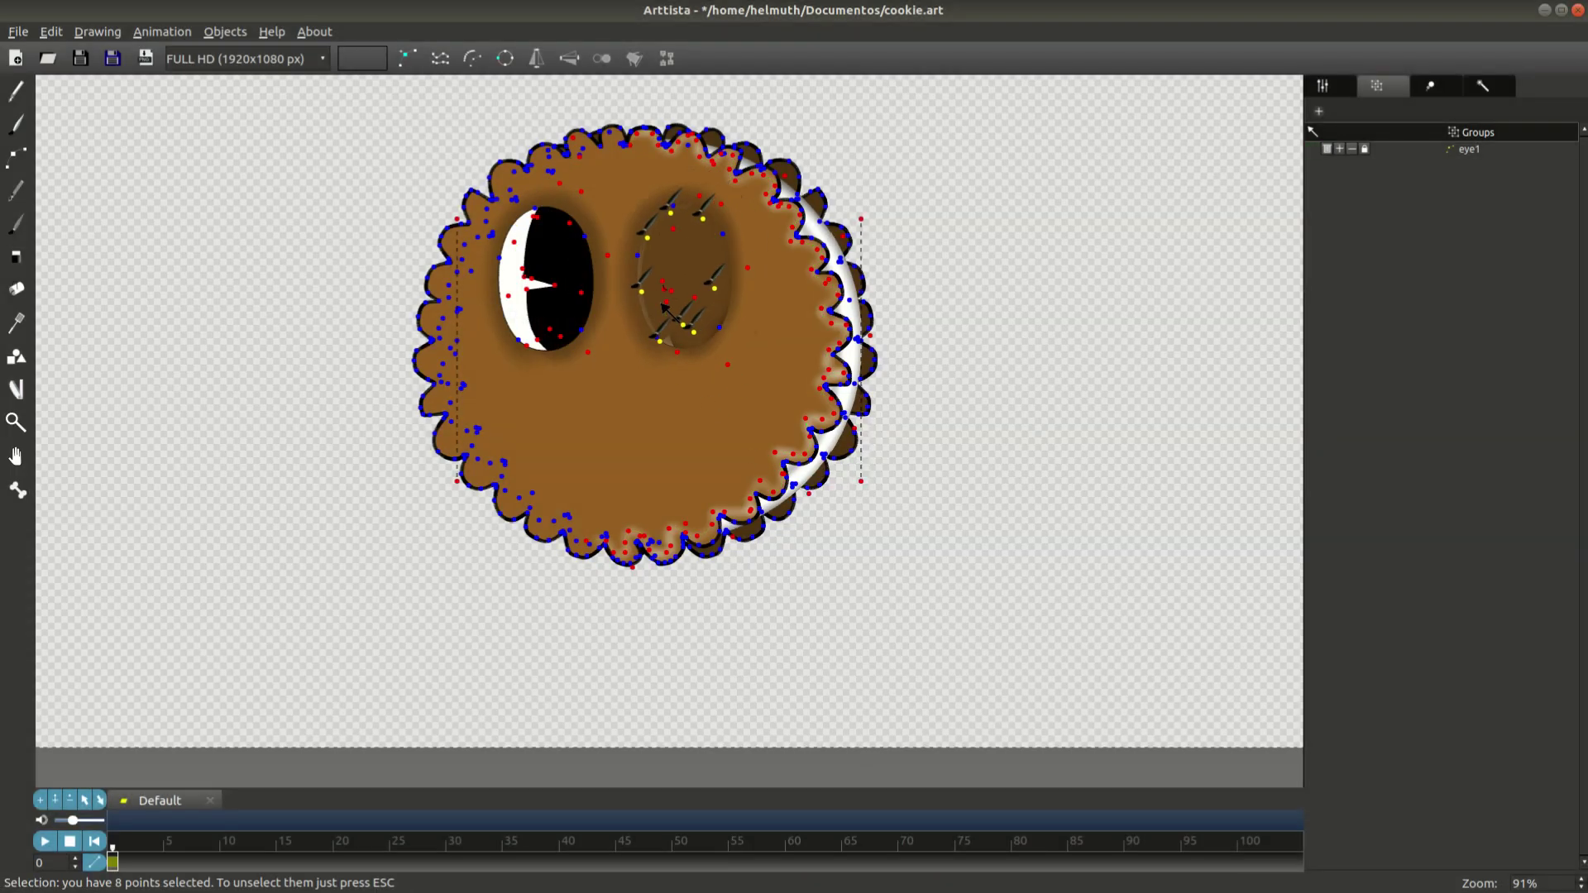
key("Tab")
double_click(728, 277)
key("ctrl+g")
type("eye2")
key("Return")
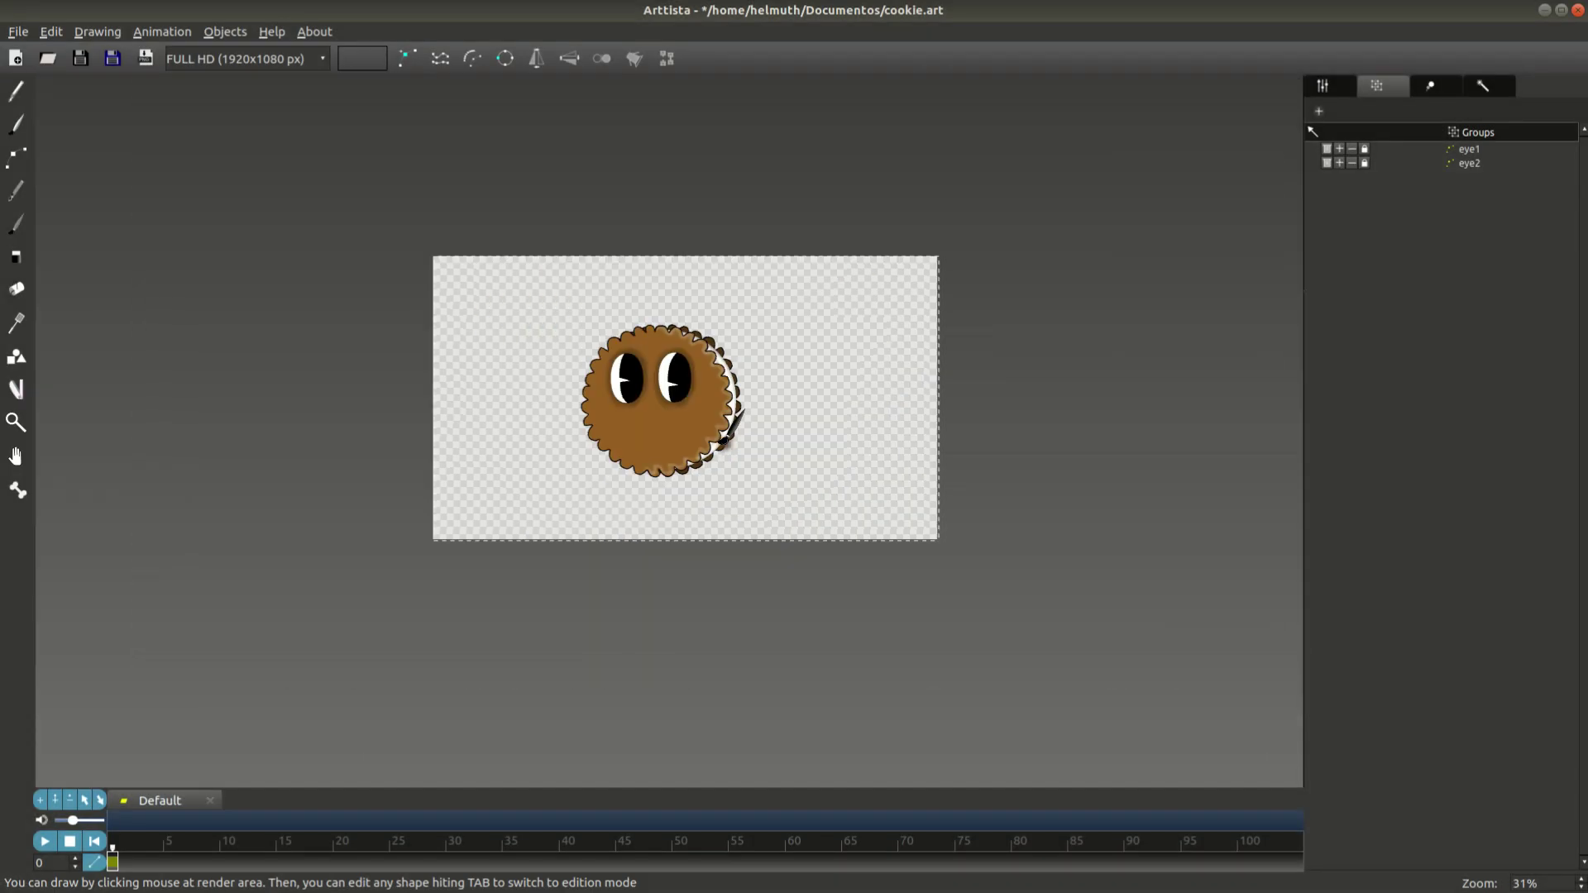
Draw a rounded brown nose with a thick black outline overlapping the left eye's lower edge and shift it slightly left.
scroll(747, 437, "up", 3)
scroll(747, 437, "down", 3)
key("Tab")
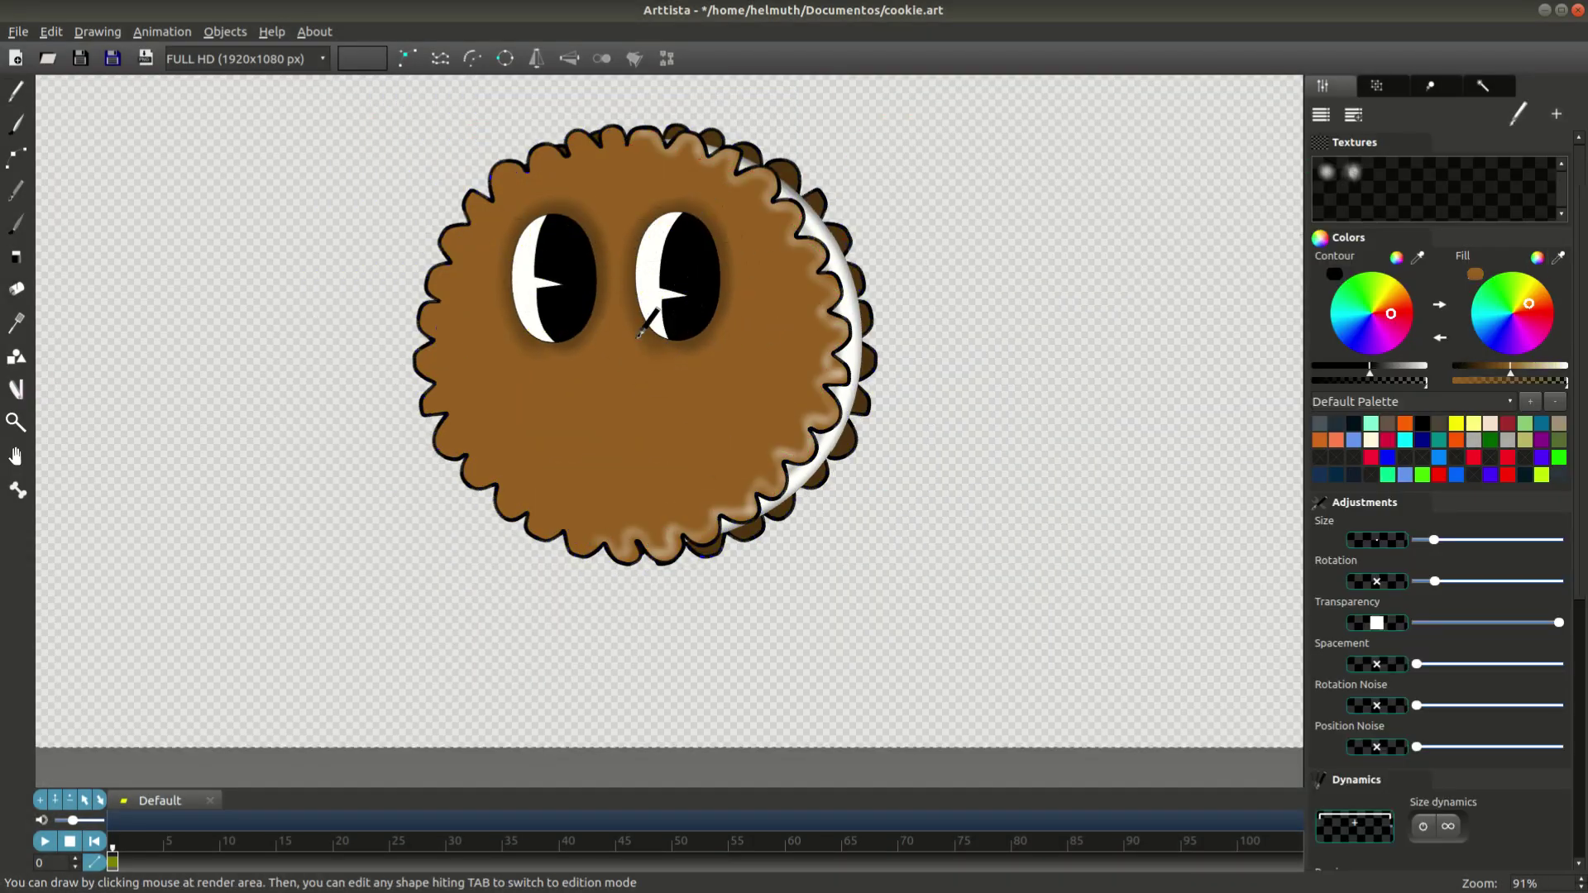
key("Tab")
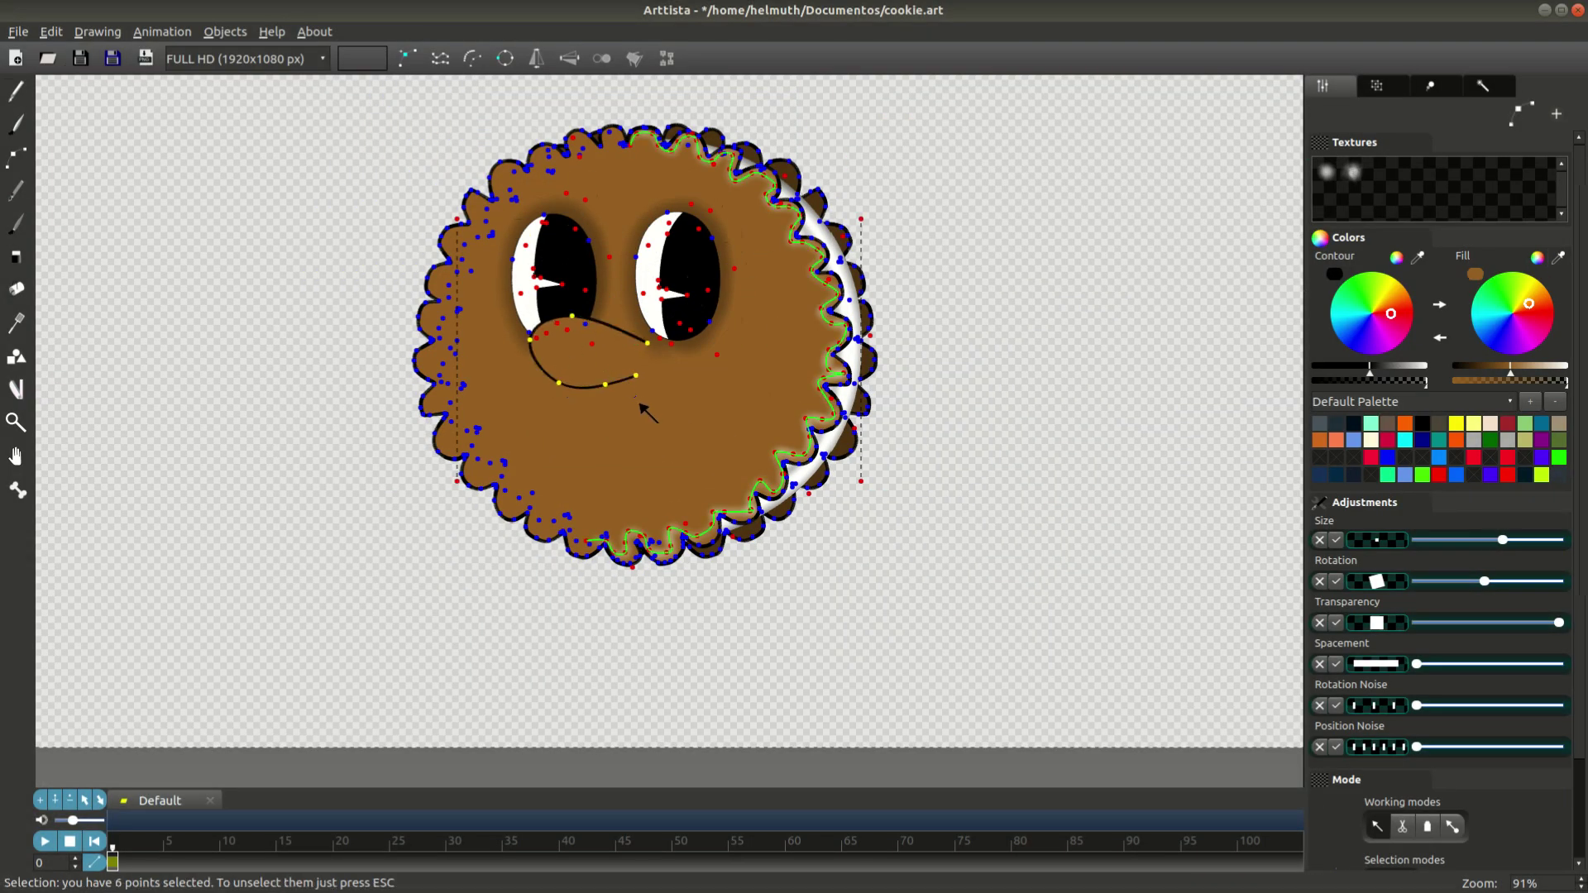
key("Tab")
key("Tab")
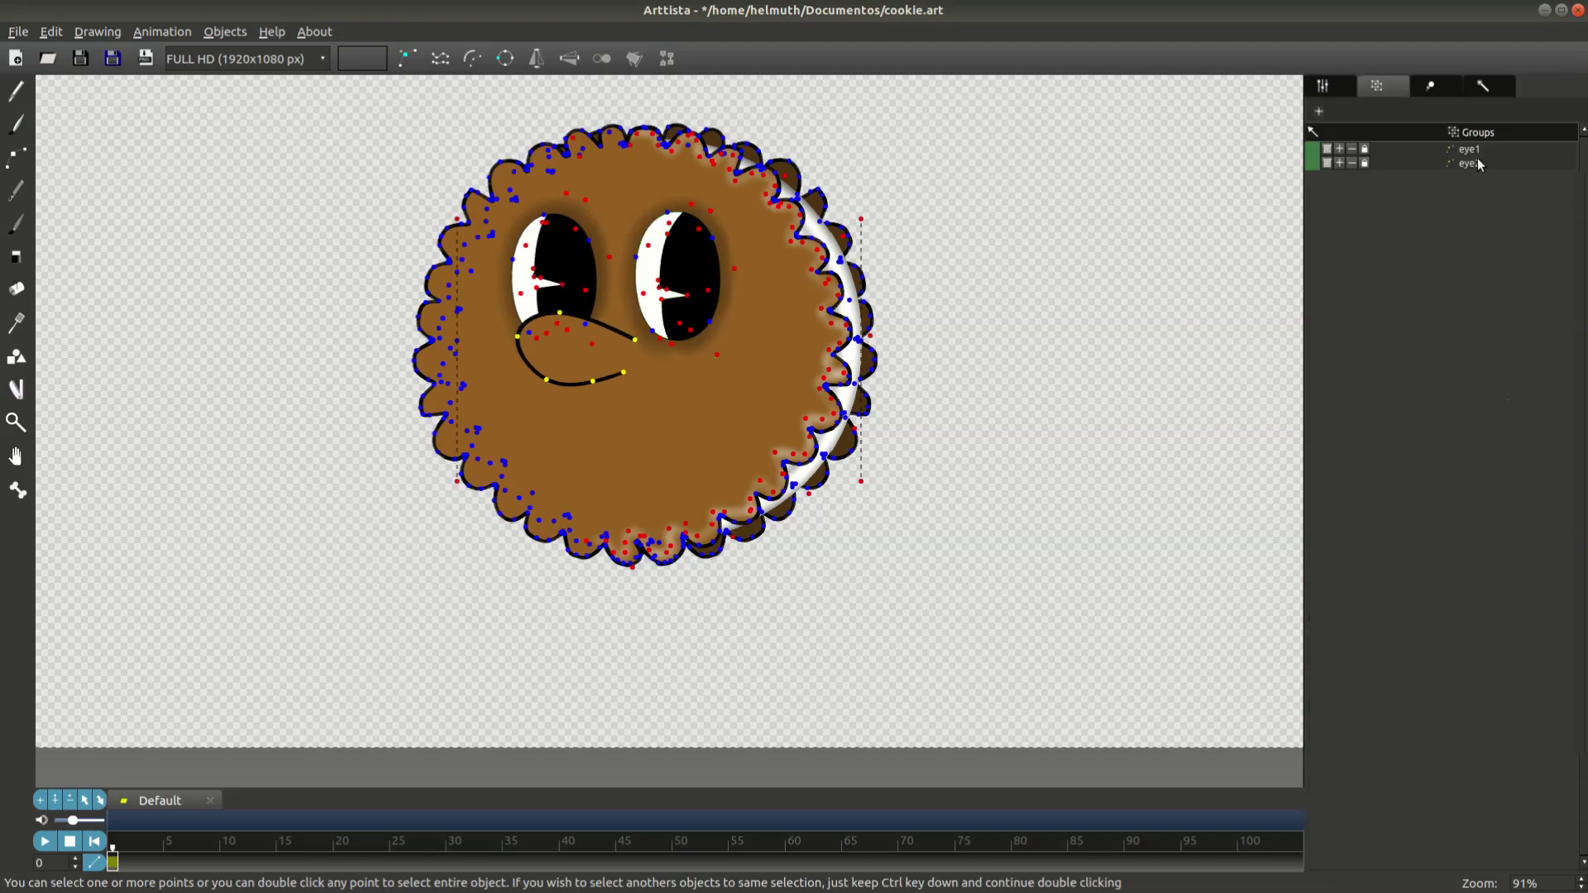
Enlarge the eye1 and eye2 groups so both eyes extend behind the nose.
key("Tab")
scroll(789, 376, "down", 2)
scroll(787, 383, "up", 2)
key("Tab")
Draw a wide, closed smiling mouth below the nose and fill it with black.
key("Tab")
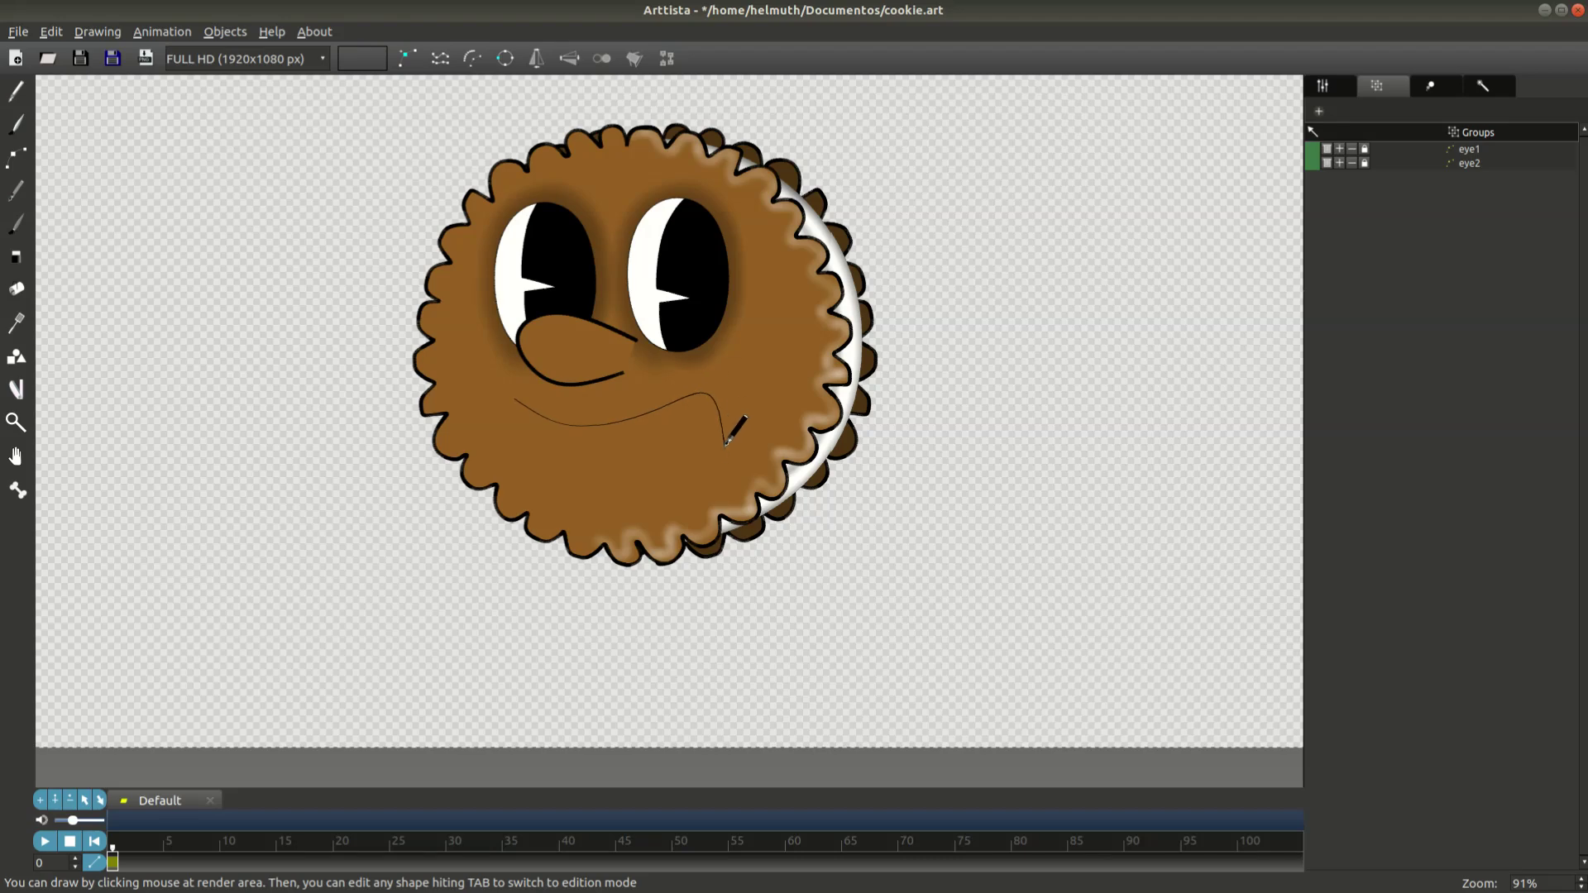
key("Tab")
left_click(576, 453)
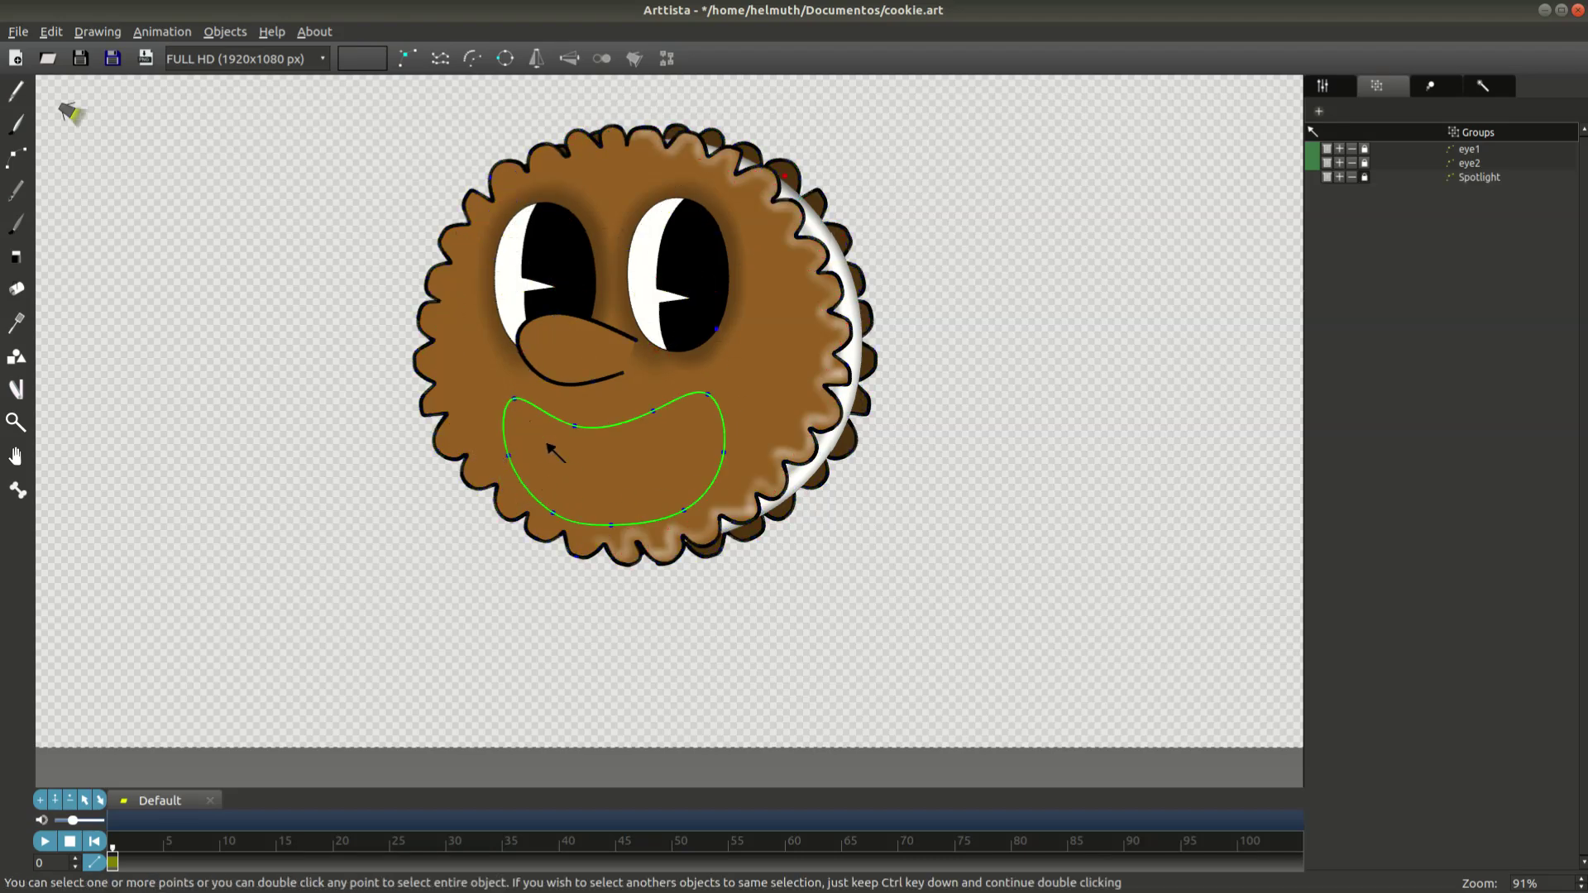
key("Tab")
key("Tab")
left_click(654, 469)
left_click(659, 476)
key("Tab")
key("Tab")
key("Tab")
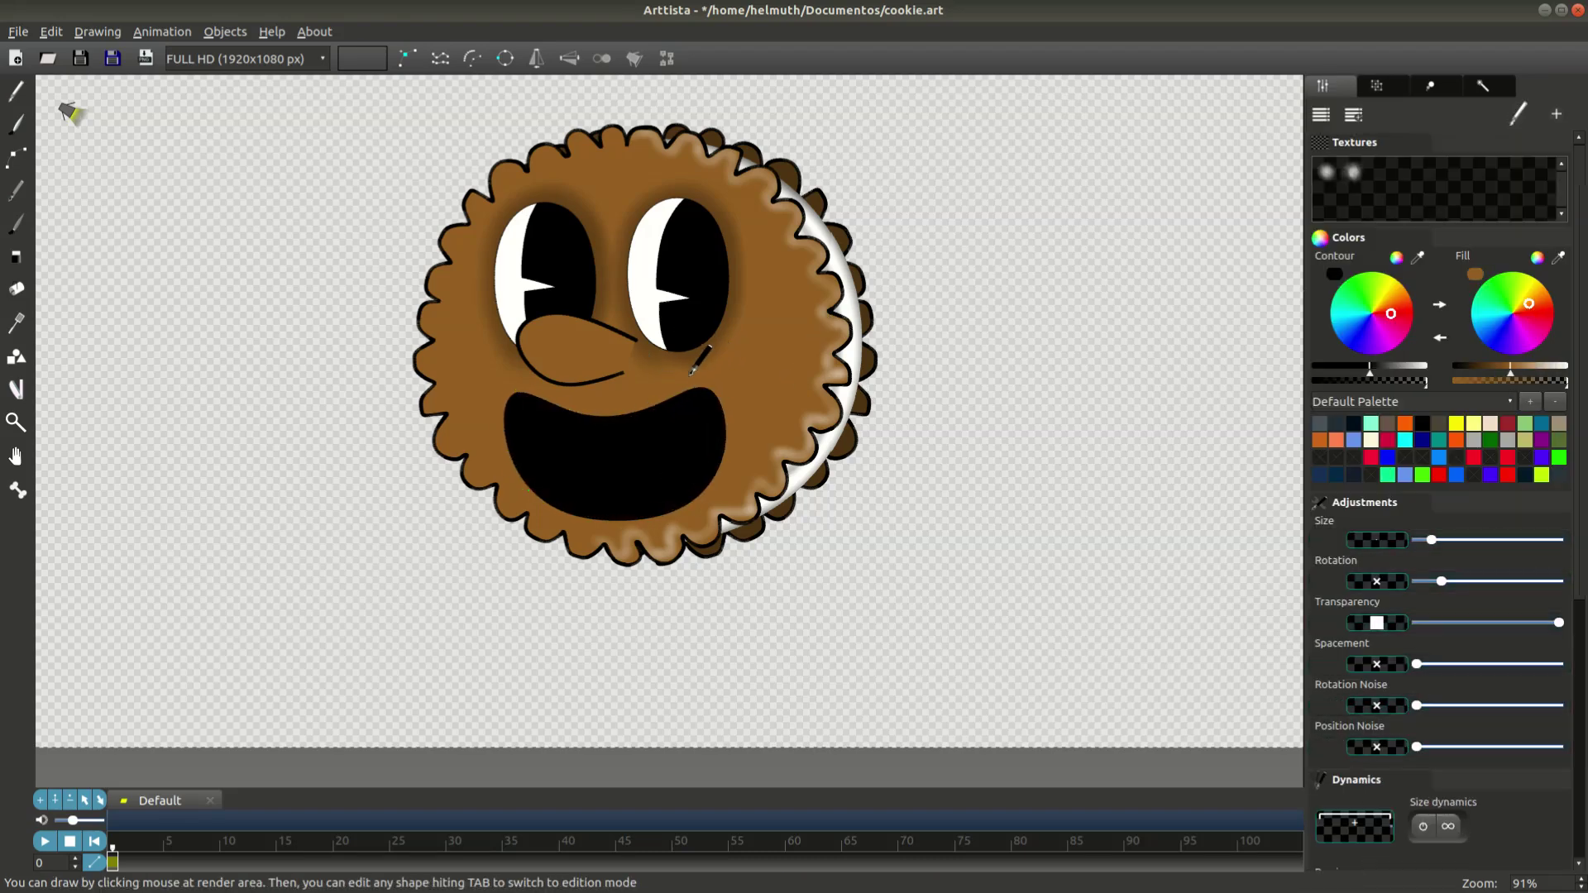
Draw a curved brown cheek with a tapered black outline over the mouth's right corner.
key("Tab")
left_click(744, 421)
key("Escape")
key("Tab")
key("Tab")
left_click(747, 420)
key("Tab")
key("Tab")
left_click(747, 419)
key("Tab")
key("Tab")
left_click(732, 359)
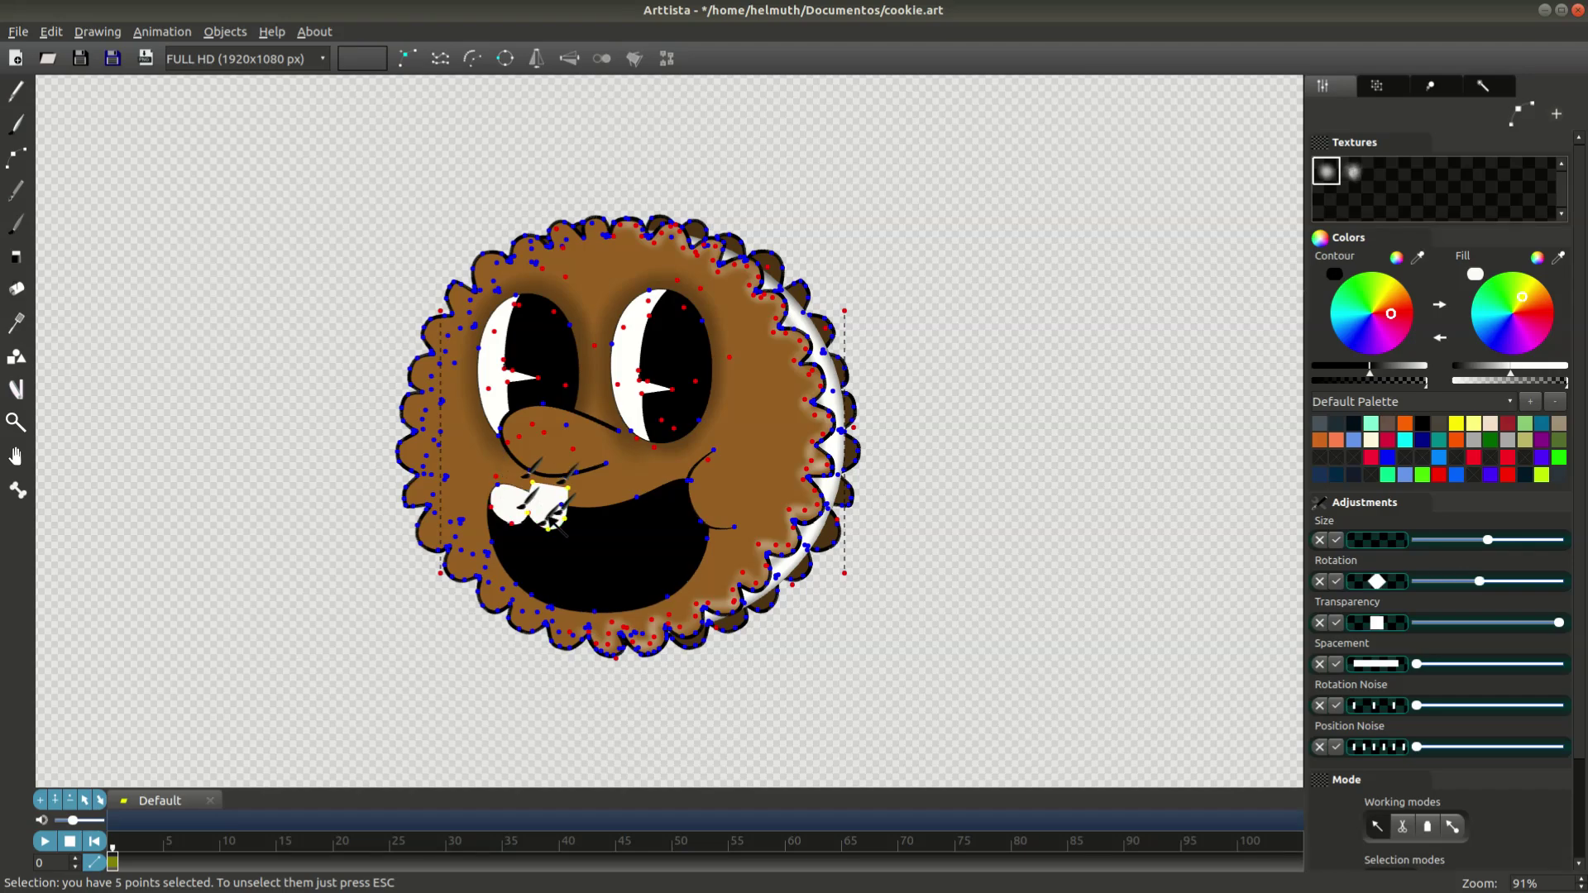
Place the second white tooth beside the first and duplicate the pair to form a row of four upper teeth.
left_click_drag(552, 514, 564, 534)
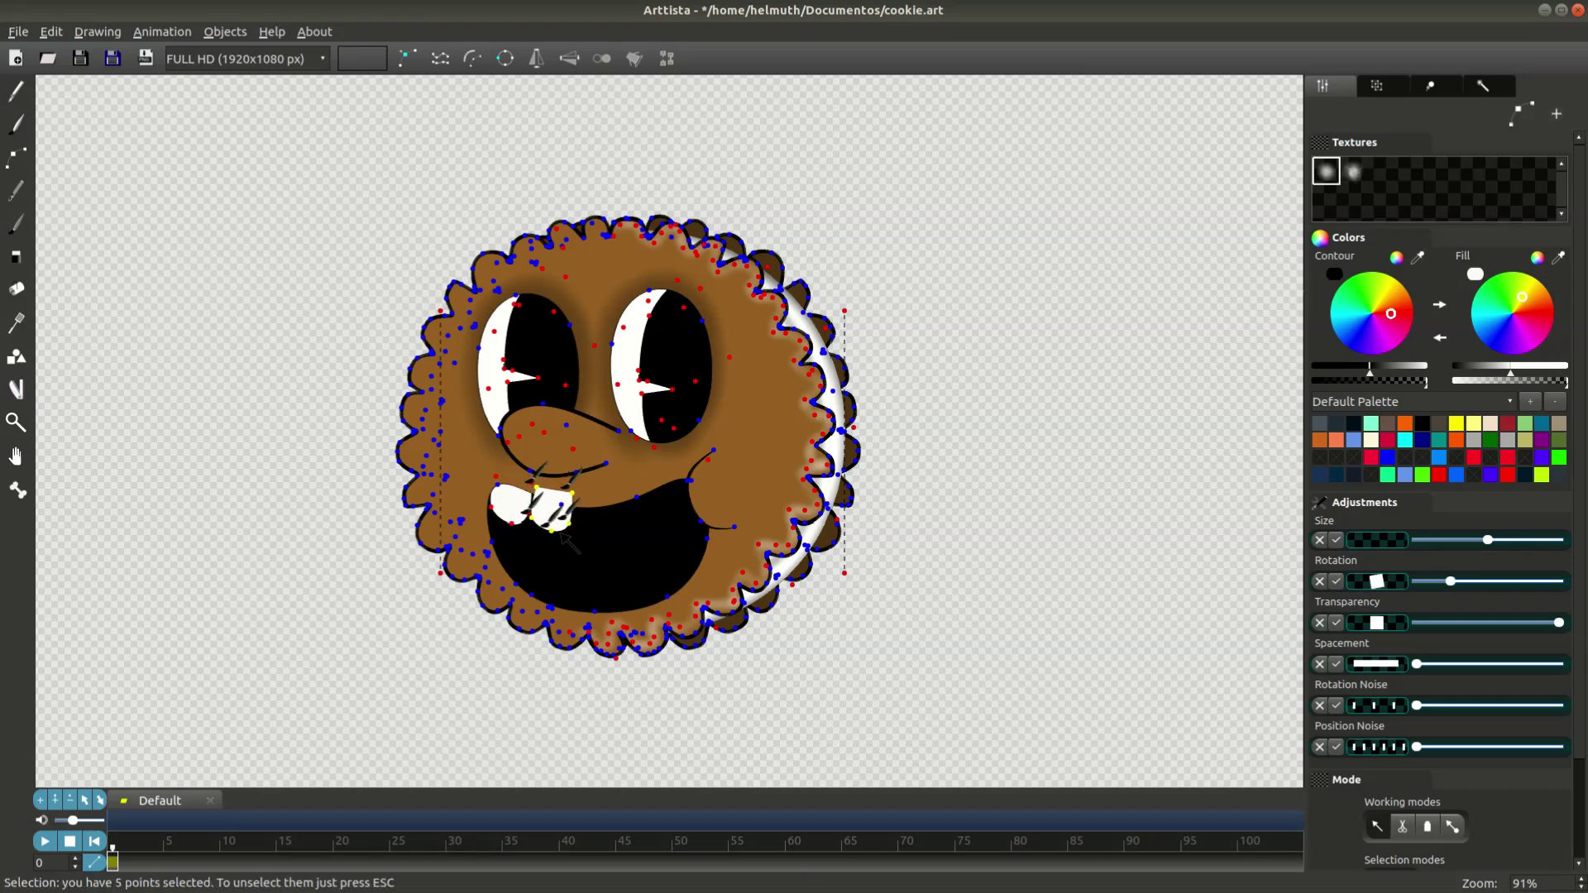
left_click(514, 525, "shift")
key("ctrl+c")
key("ctrl+v")
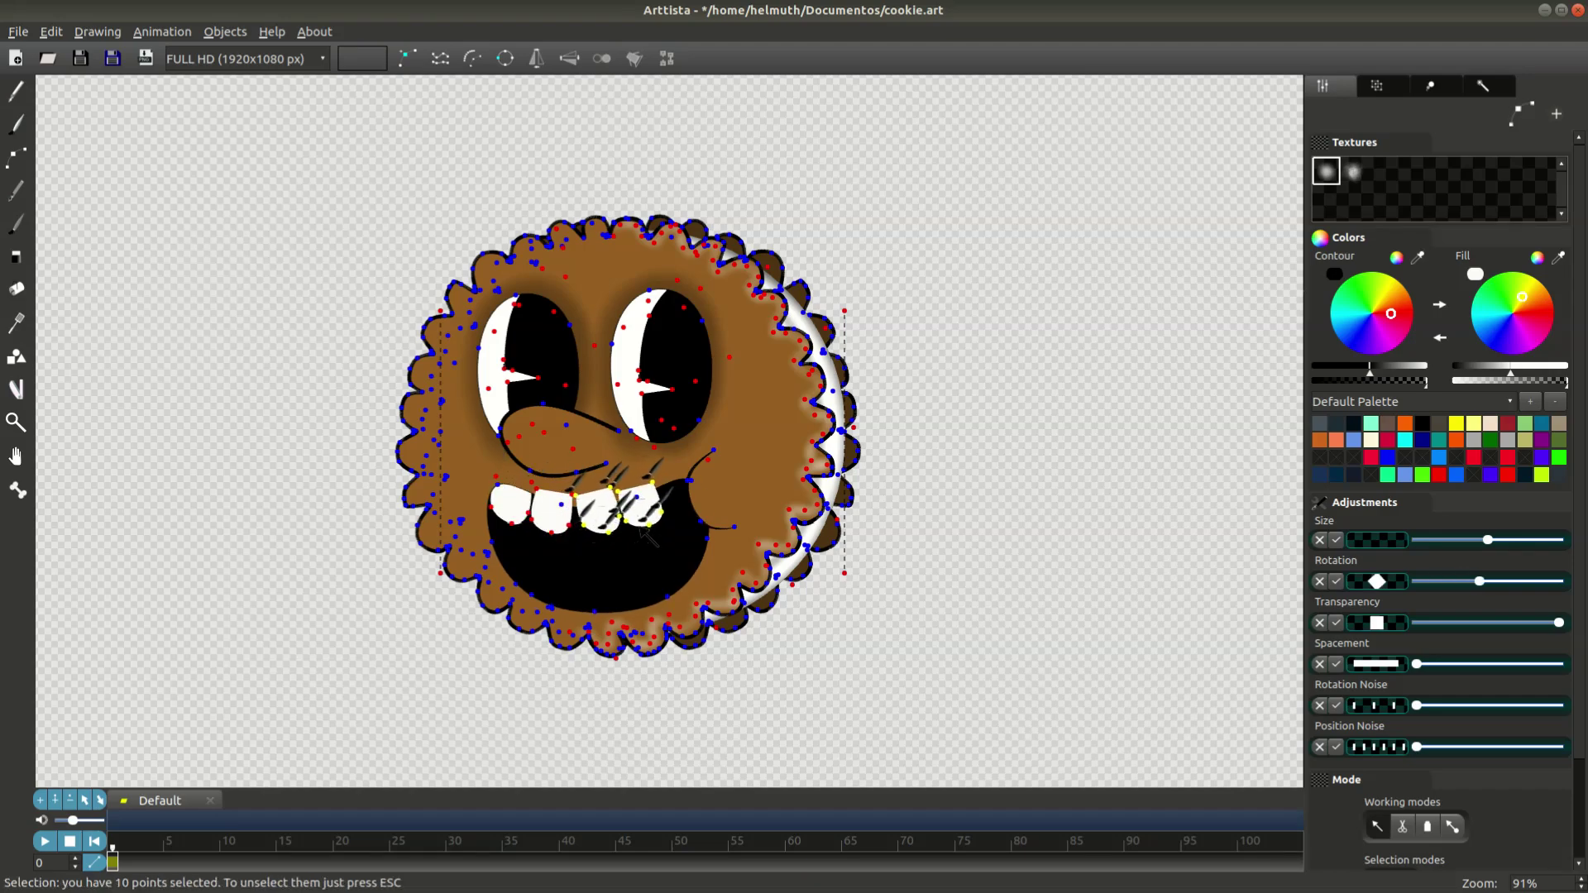
key("ctrl+v")
key("Tab")
key("Tab")
key("Tab")
Paint a wavy red tongue along the lower edge inside the mouth.
left_click(1492, 365)
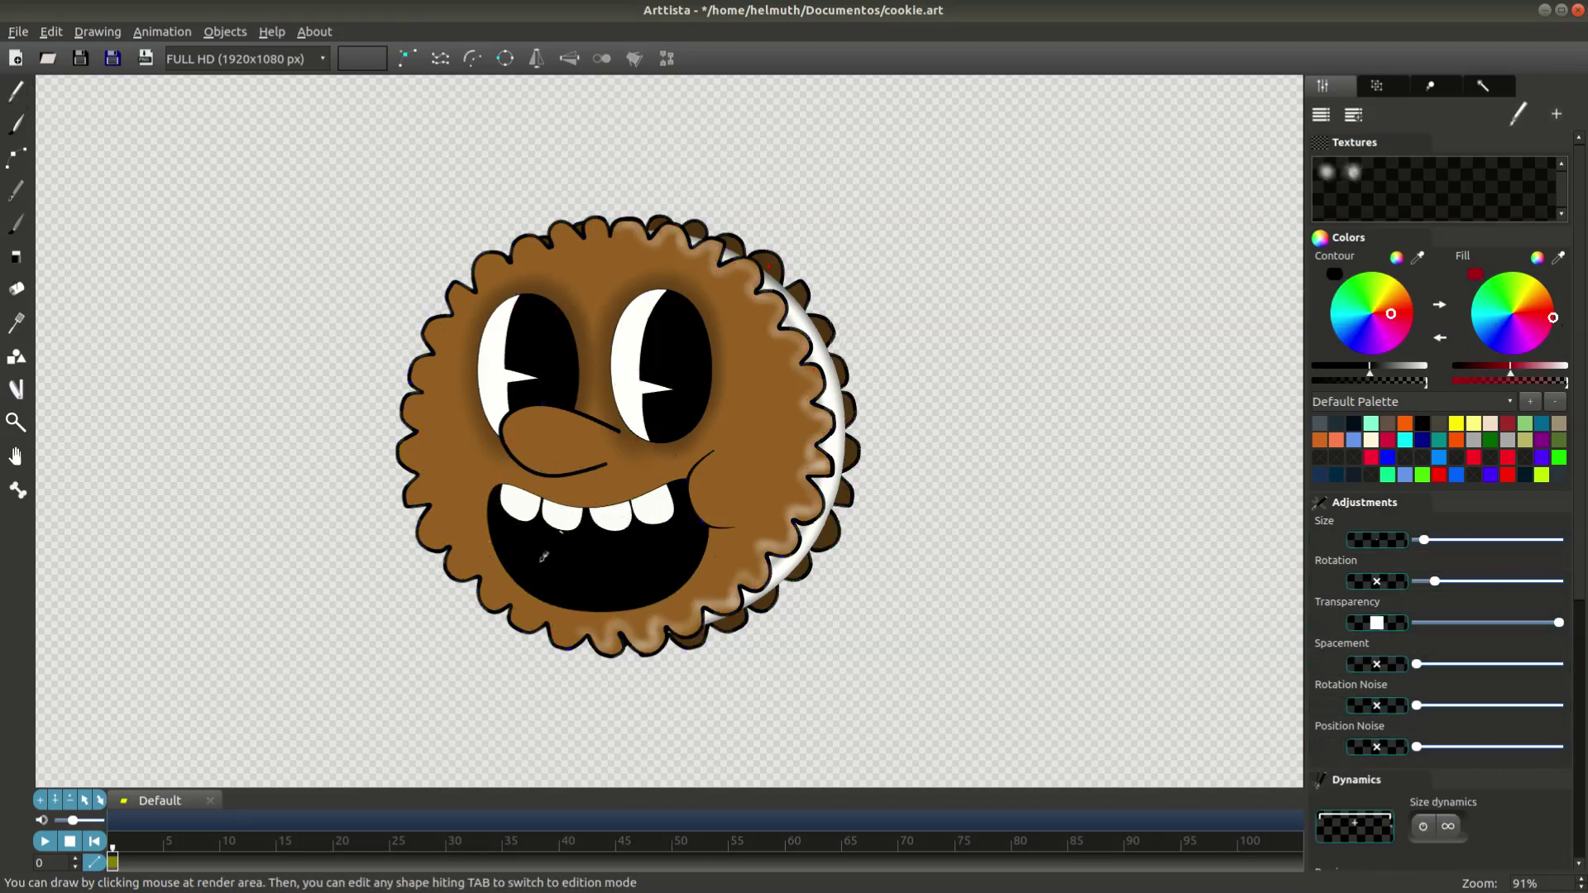
left_click(13, 129)
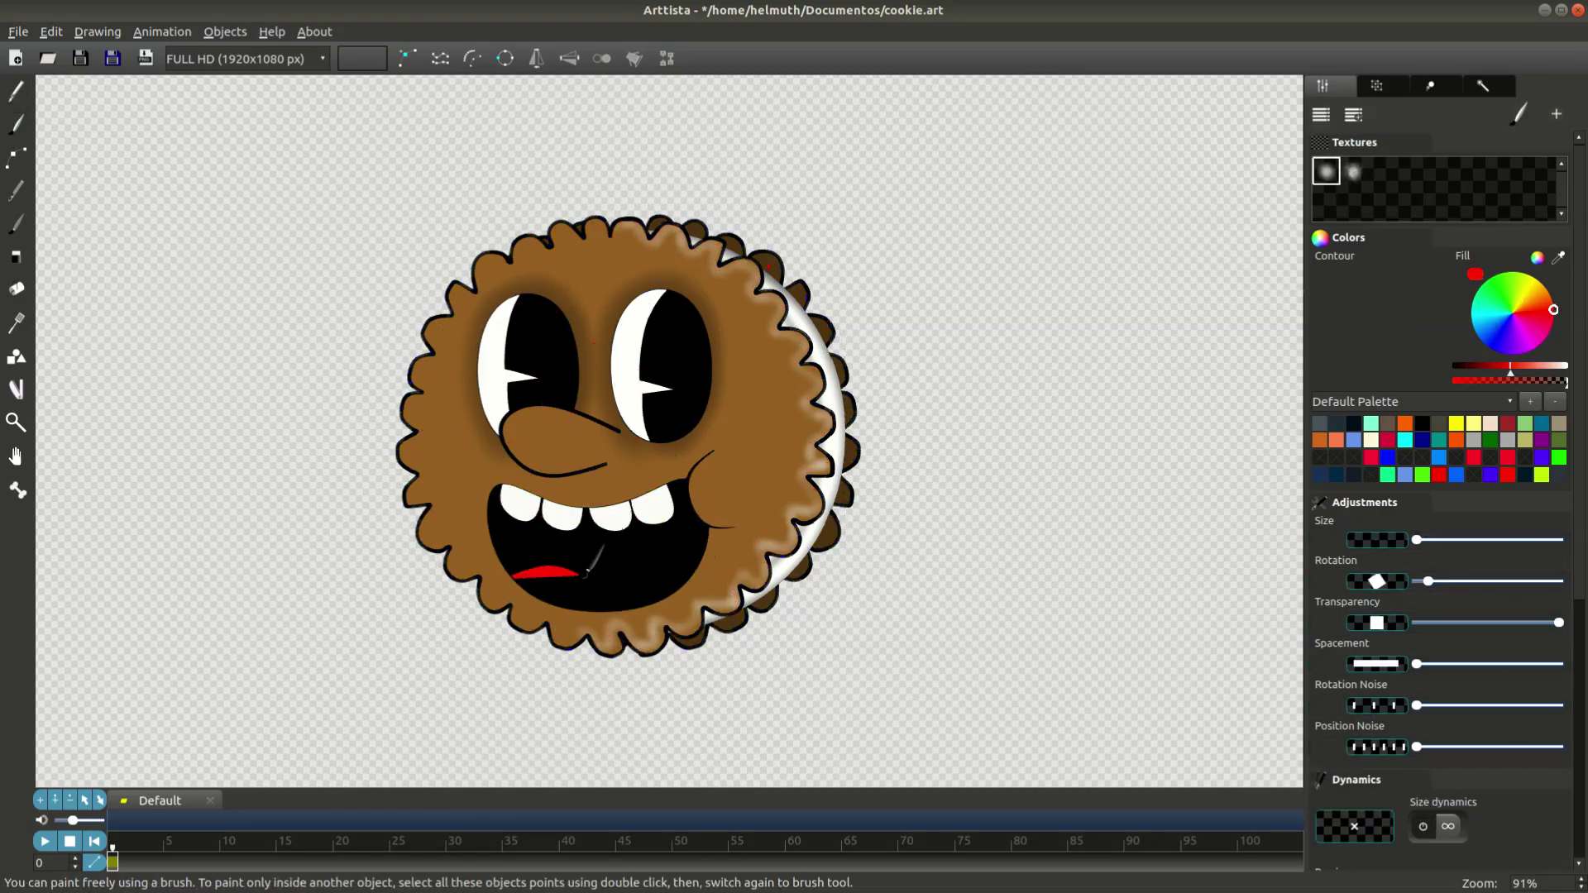
key("Tab")
Darken the tongue's red fill and save the drawing.
left_click(585, 597)
left_click_drag(1510, 365, 1495, 366)
key("Tab")
scroll(990, 608, "up", 4)
scroll(990, 616, "down", 4)
scroll(999, 603, "up", 3)
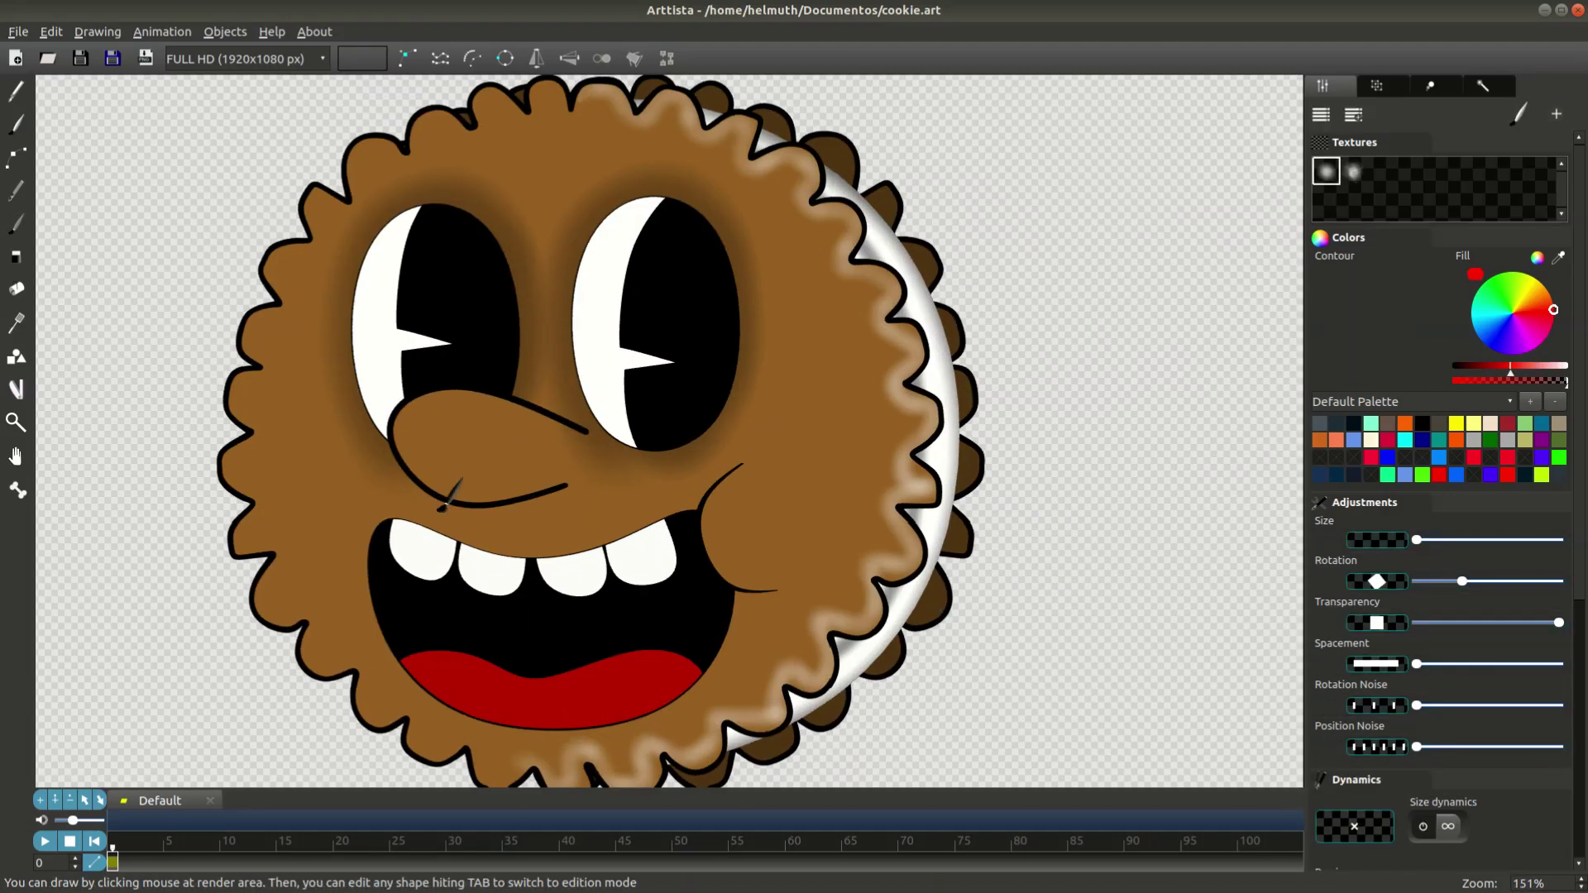
Draw a small round chip left of the nose with a dark brown fill and a matching brown contour.
mouse_move(292, 464)
left_mouse_down()
mouse_move(348, 487)
mouse_move(311, 443)
left_mouse_up()
key("Tab")
left_click(314, 476)
key("Escape")
double_click(311, 443)
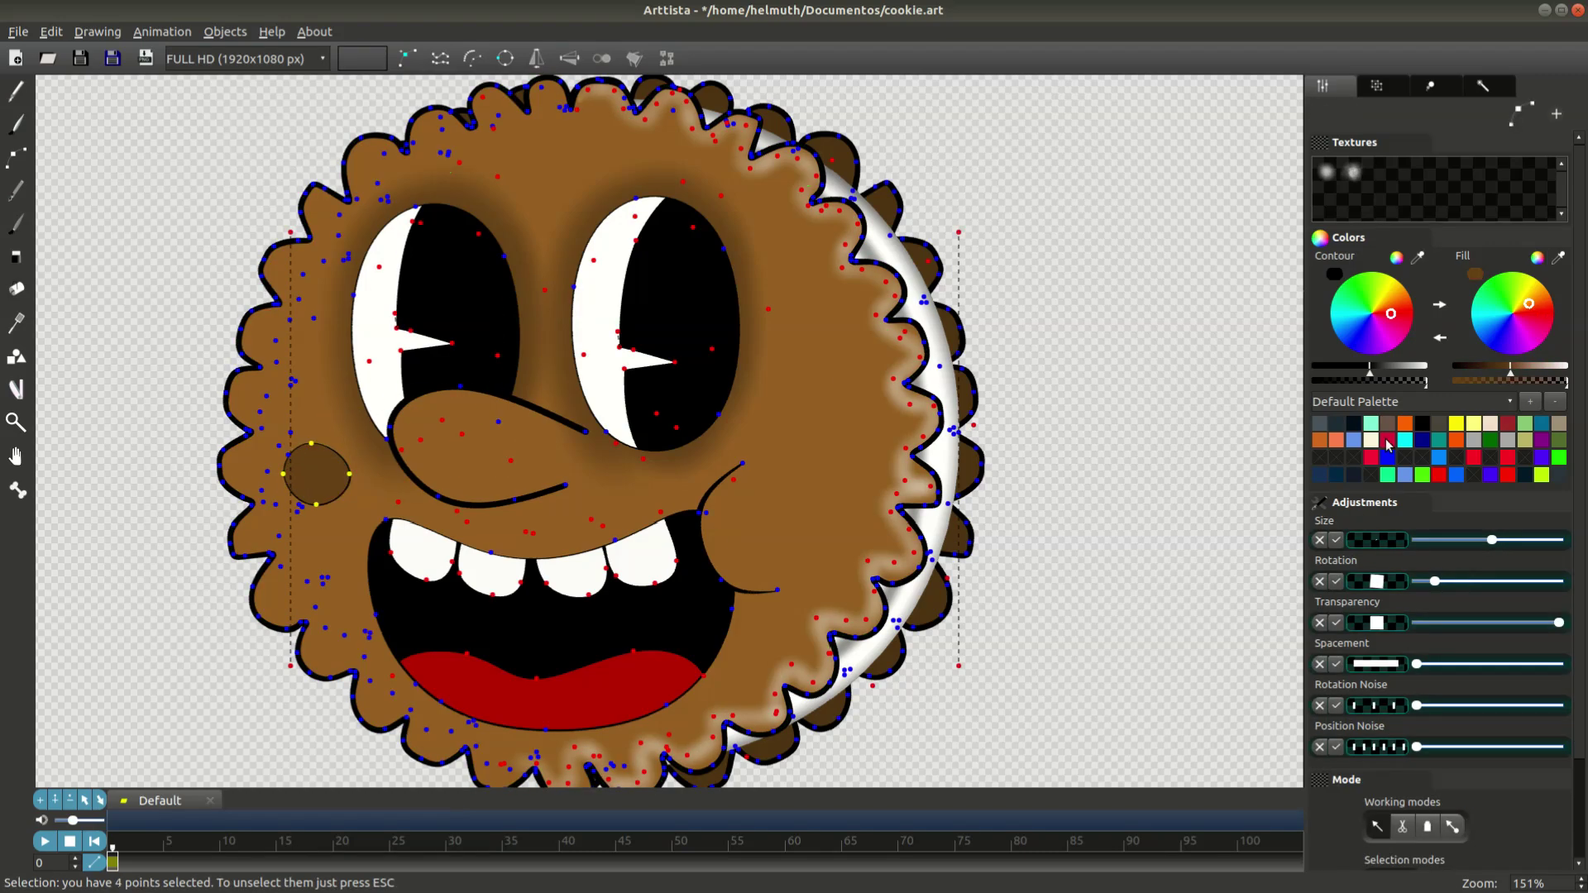
left_click_drag(1488, 540, 1494, 540)
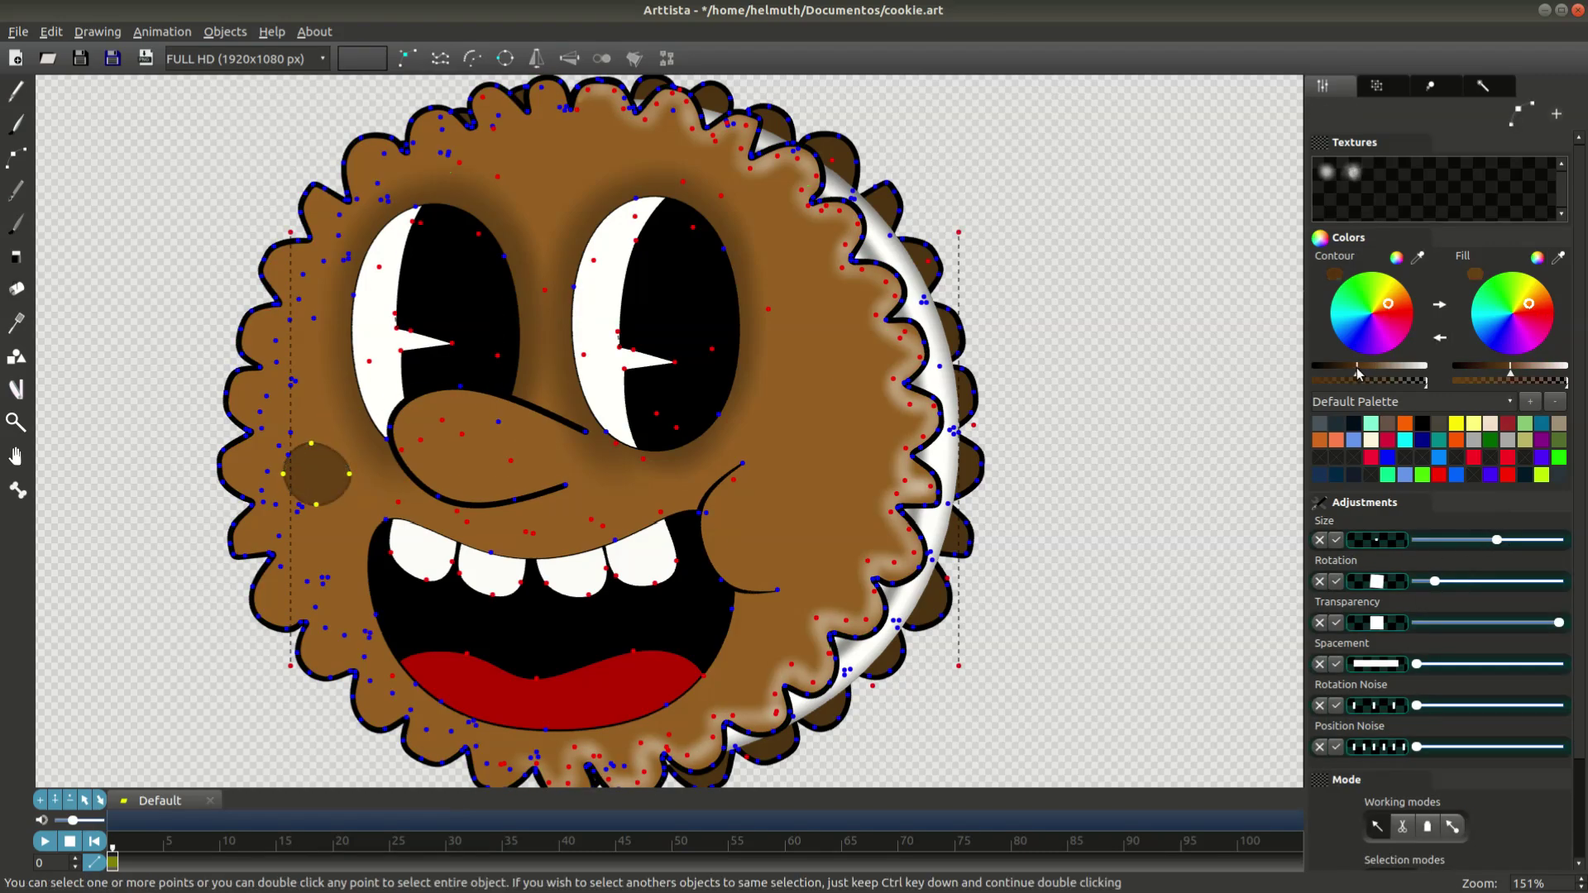
Paint a soft light brown highlight on the round chip's upper left and fit it inside the circle.
left_click(23, 130)
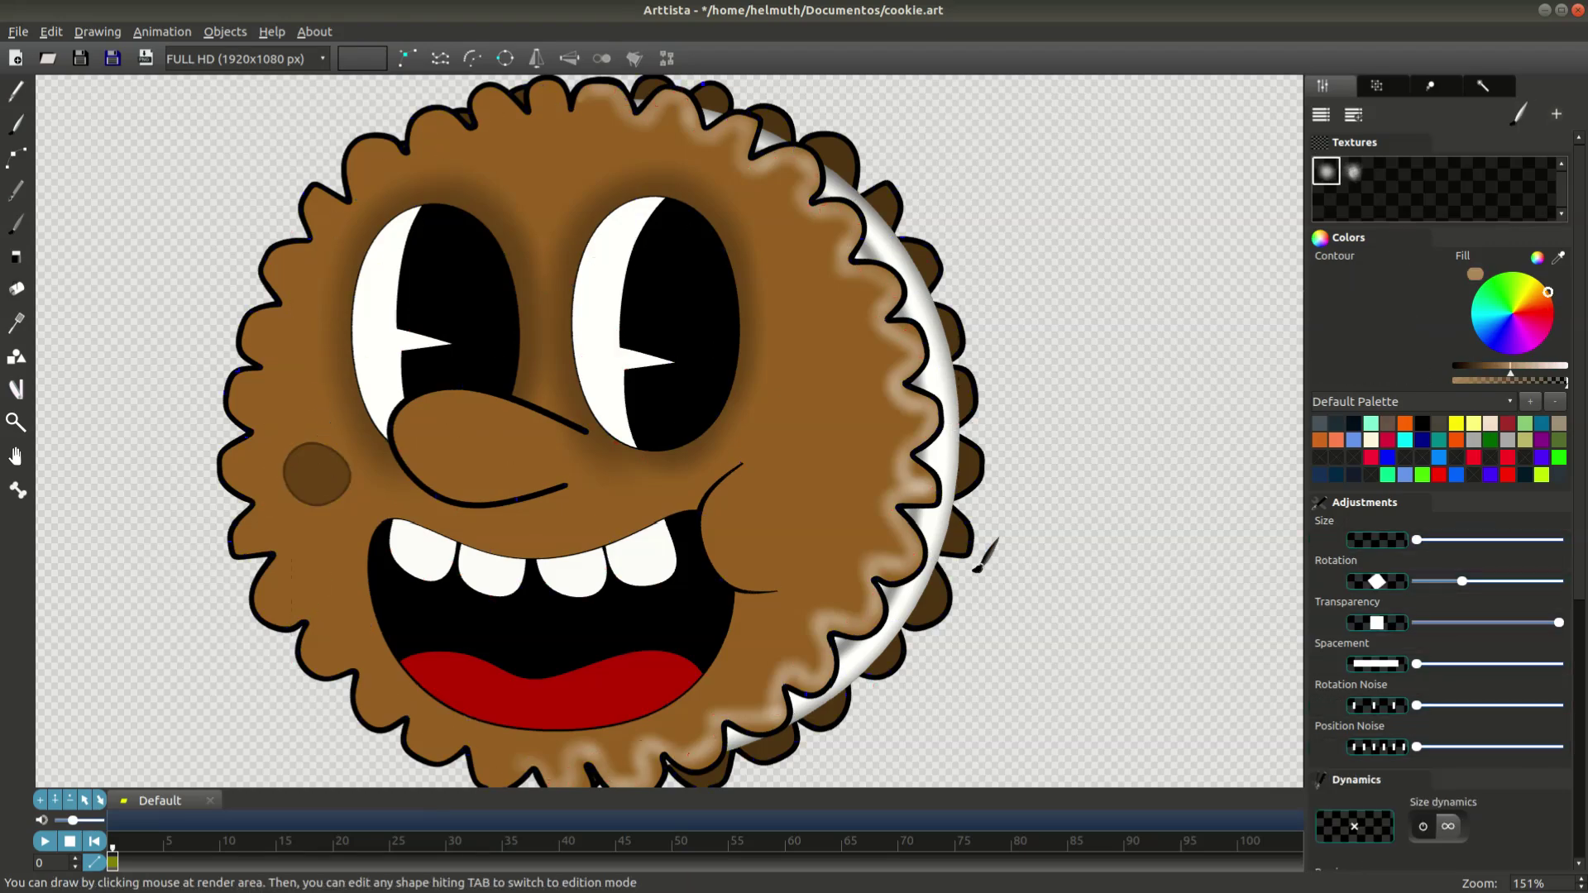
left_click_drag(1437, 543, 1426, 542)
scroll(232, 465, "up", 1)
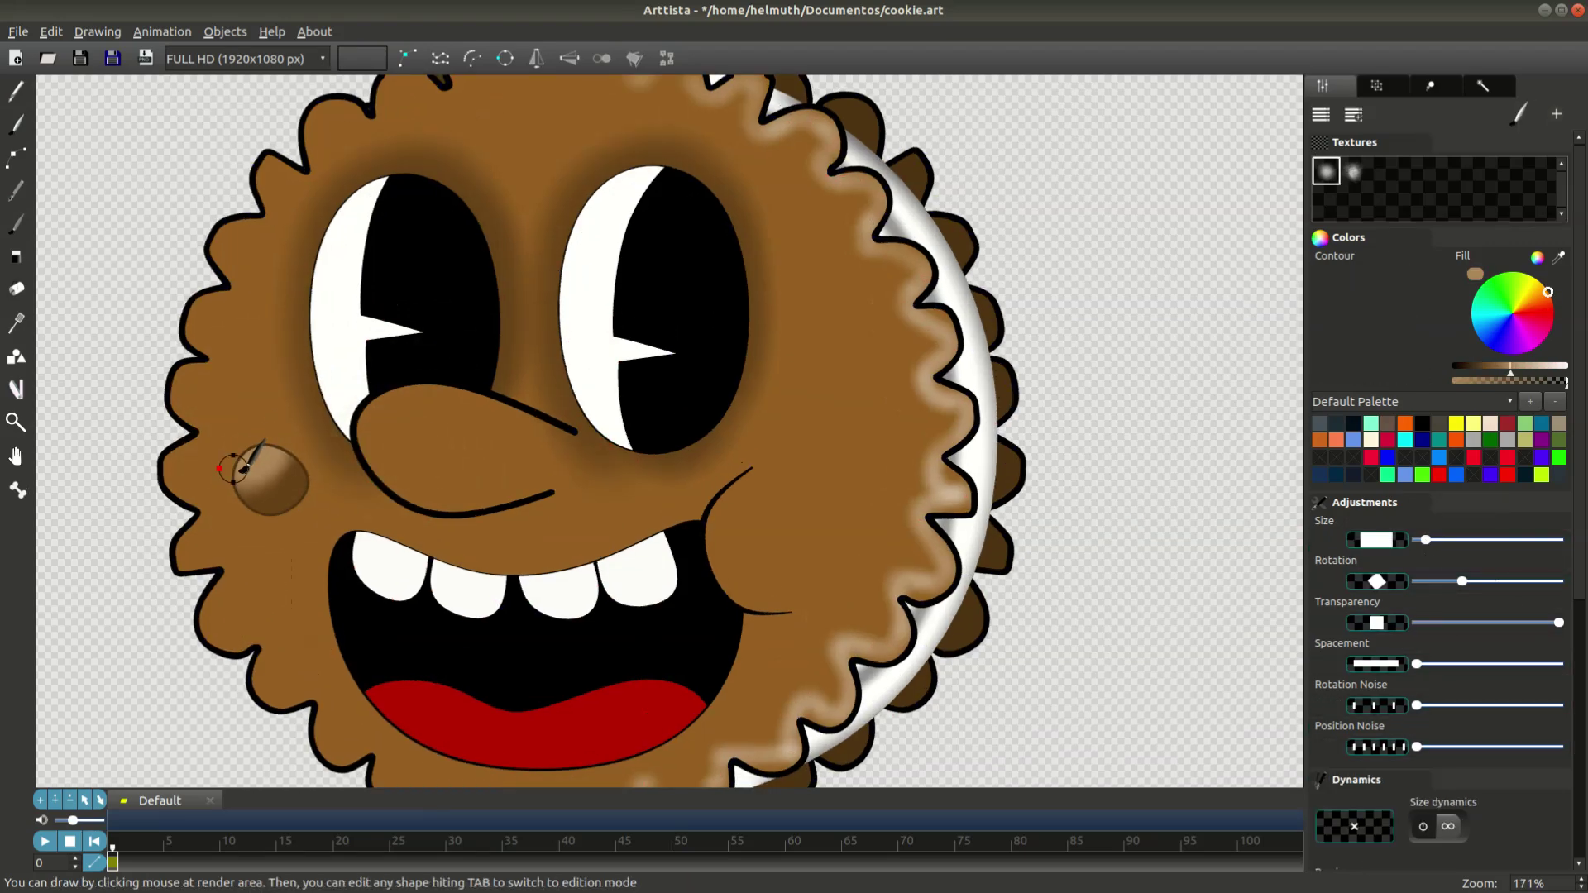
key("Tab")
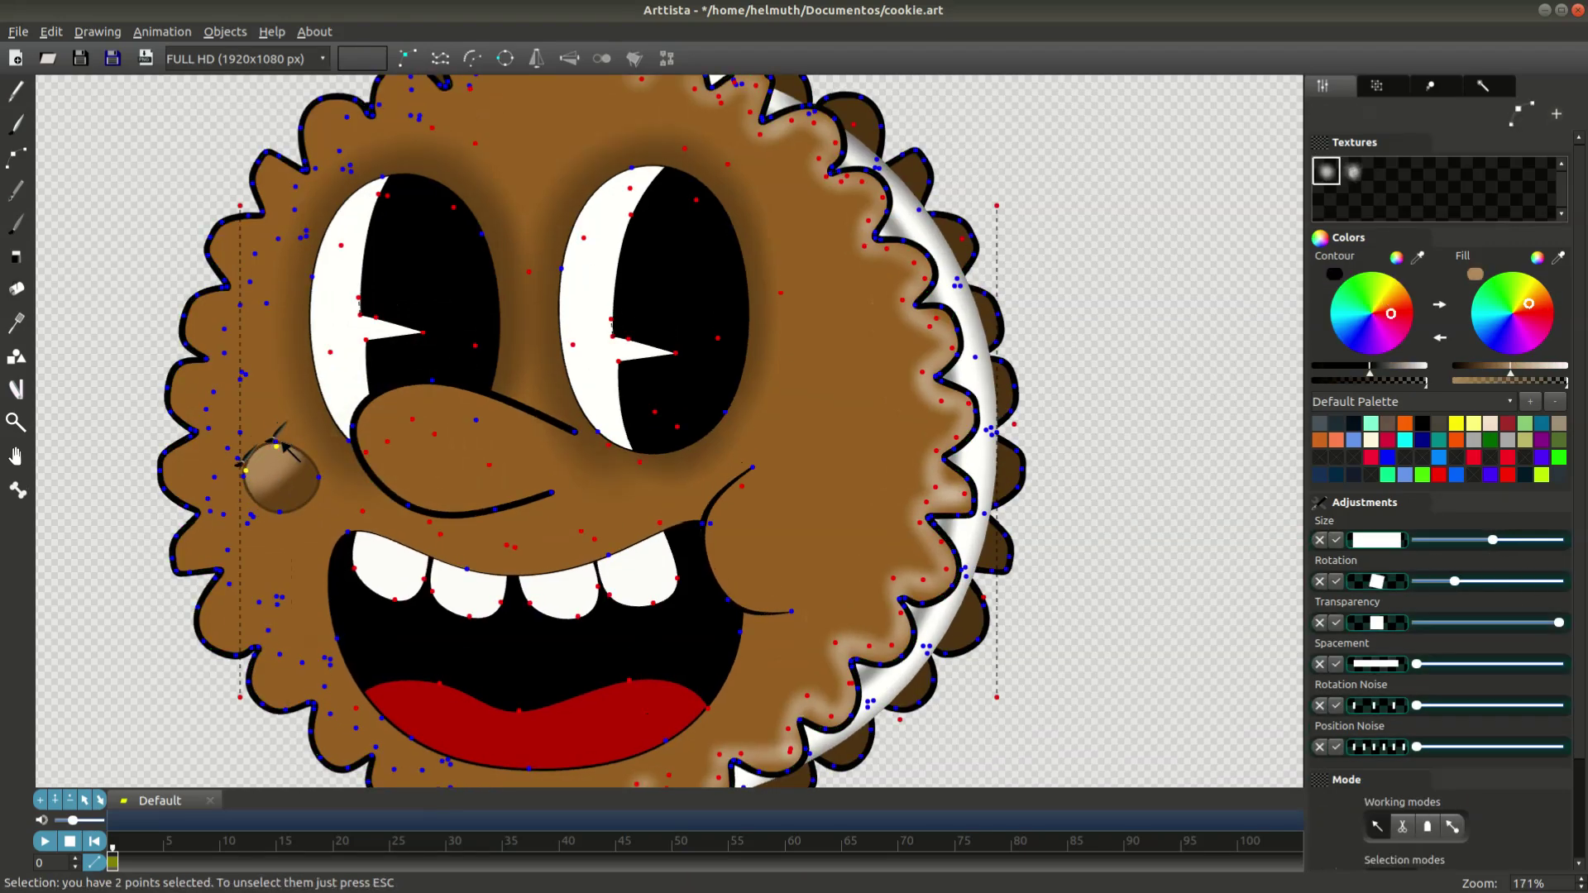
left_click(256, 476)
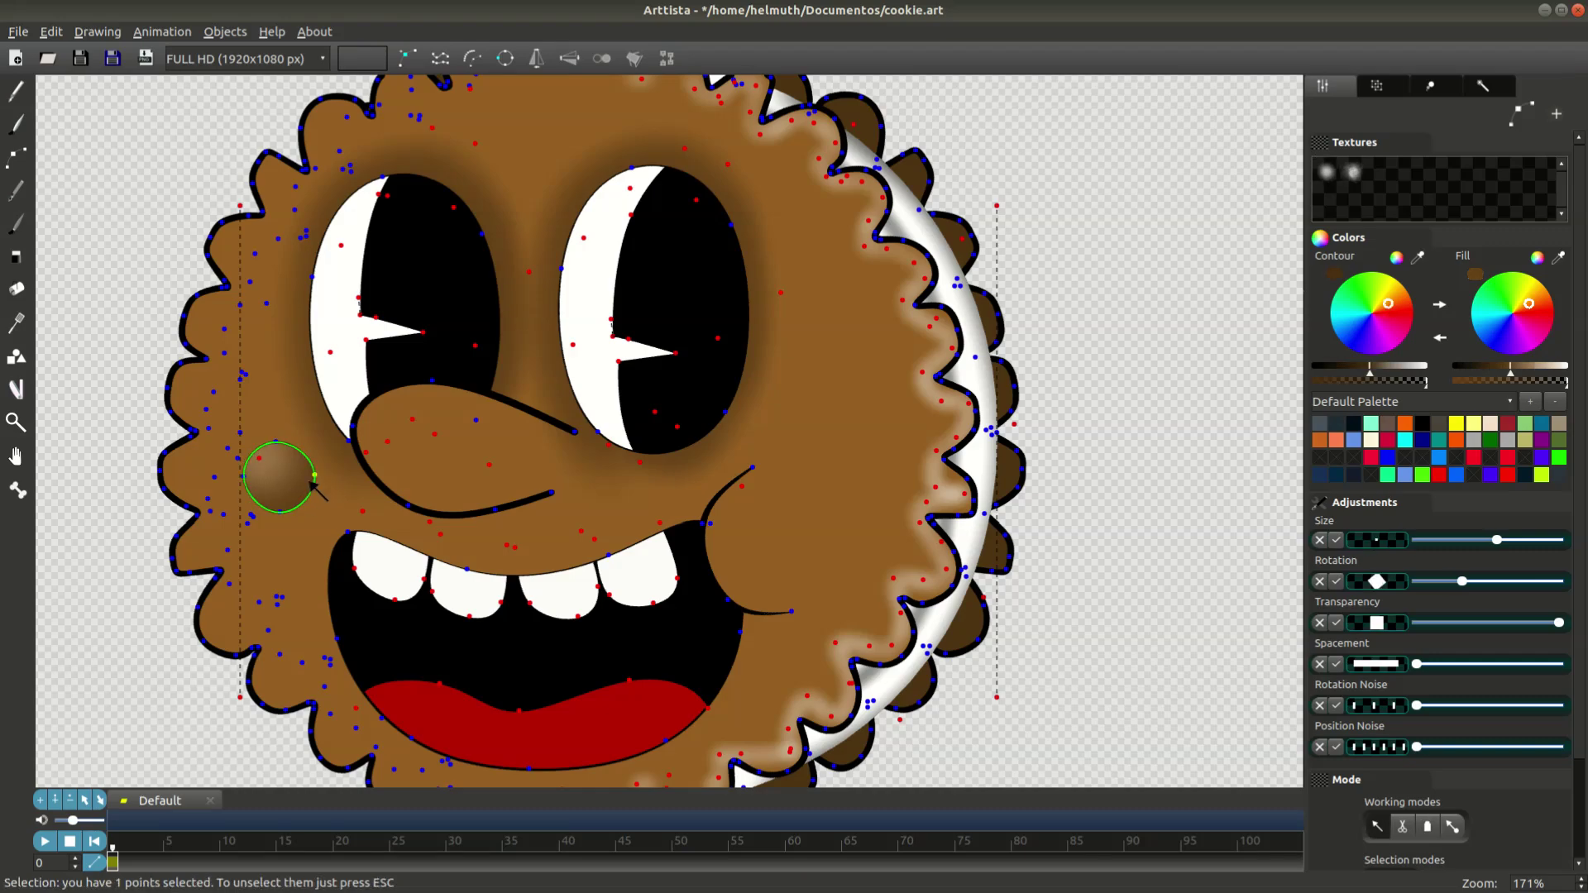
double_click(308, 499)
Darken the round chip's contour and add slight position noise to roughen its edge.
scroll(307, 499, "down", 4)
scroll(157, 511, "up", 6)
double_click(177, 525)
left_click_drag(150, 500, 422, 506)
double_click(420, 504)
left_click_drag(1347, 370, 1327, 369)
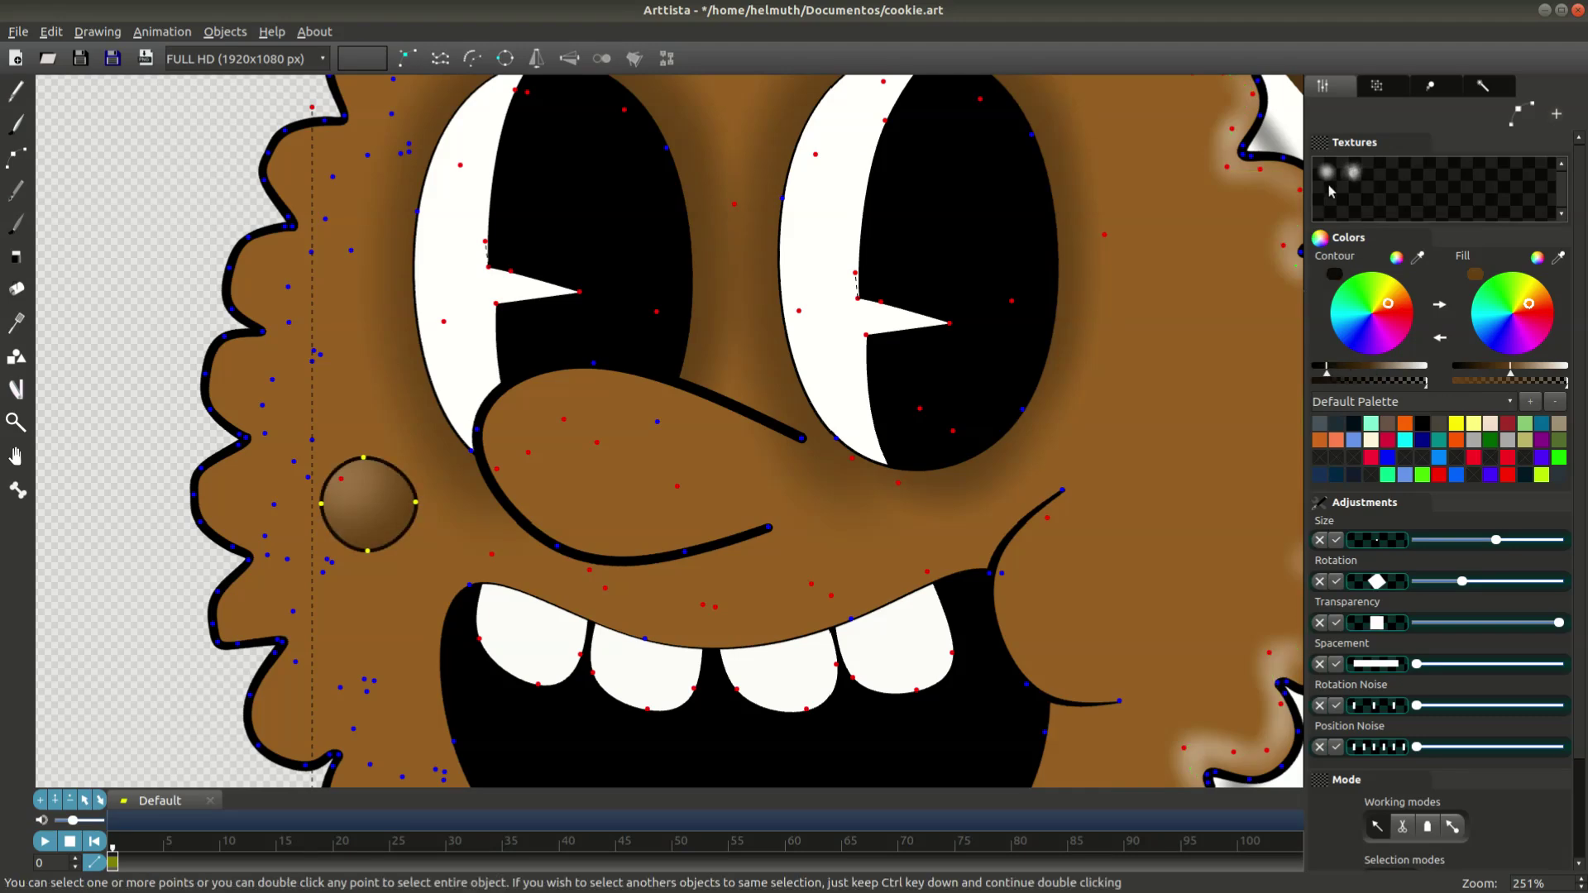
left_click_drag(1421, 748, 1428, 748)
Add a smaller brown chip with a soft light highlight above the first chip.
scroll(567, 496, "down", 4)
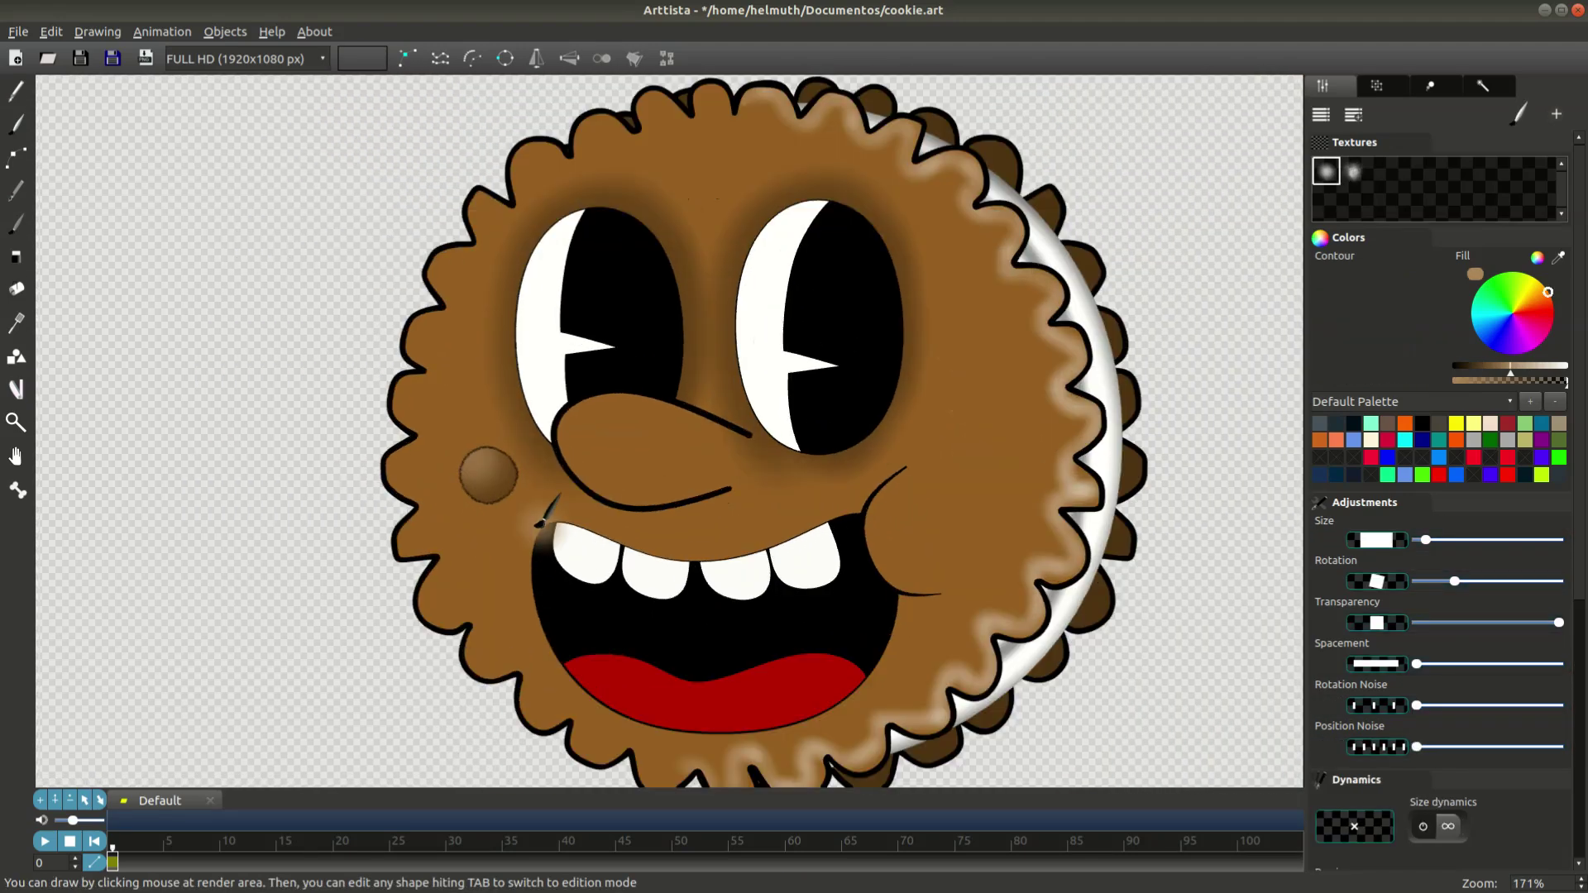
scroll(505, 488, "up", 3)
key("Tab")
scroll(665, 428, "up", 3)
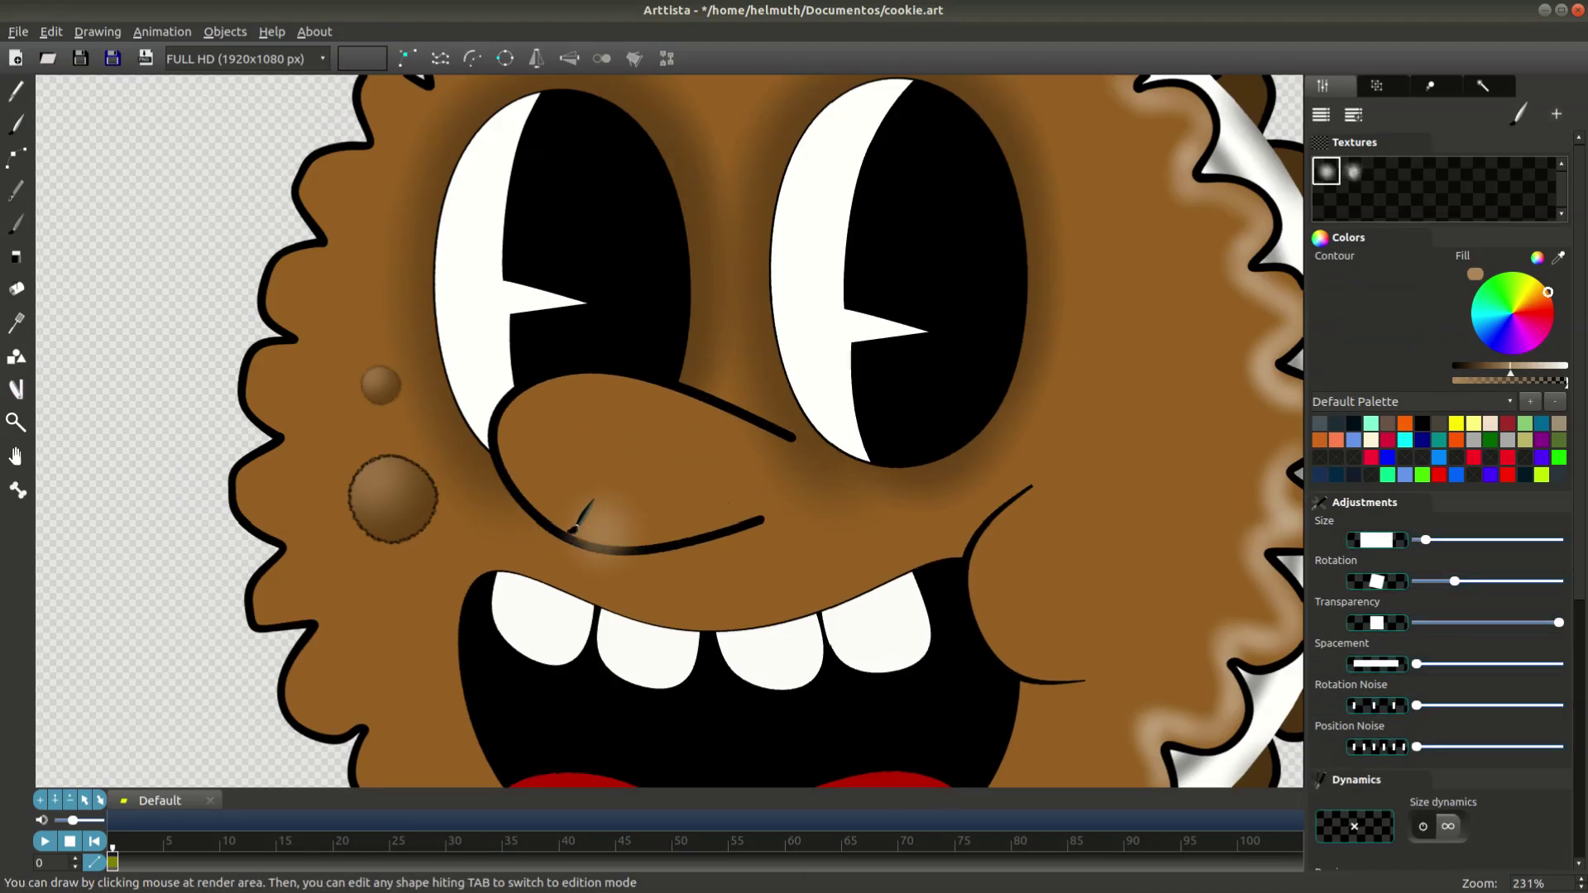
key("Tab")
Give the smaller chip a thin, dark brown contour by adjusting its position noise and size.
left_click_drag(1438, 747, 1415, 747)
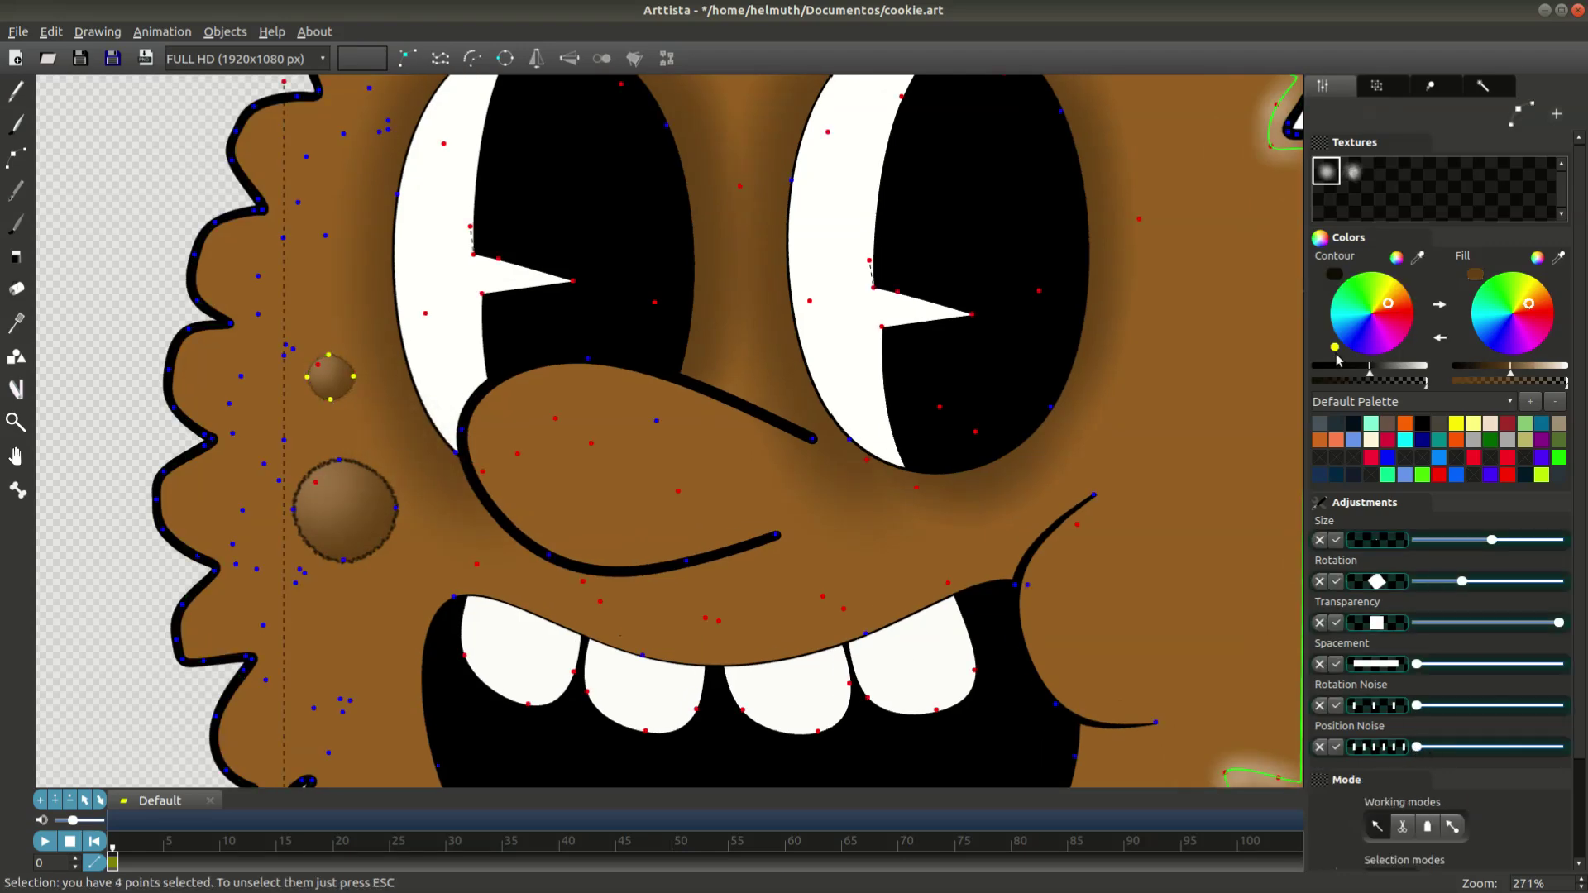
left_click_drag(1500, 542, 1497, 545)
scroll(289, 544, "down", 3)
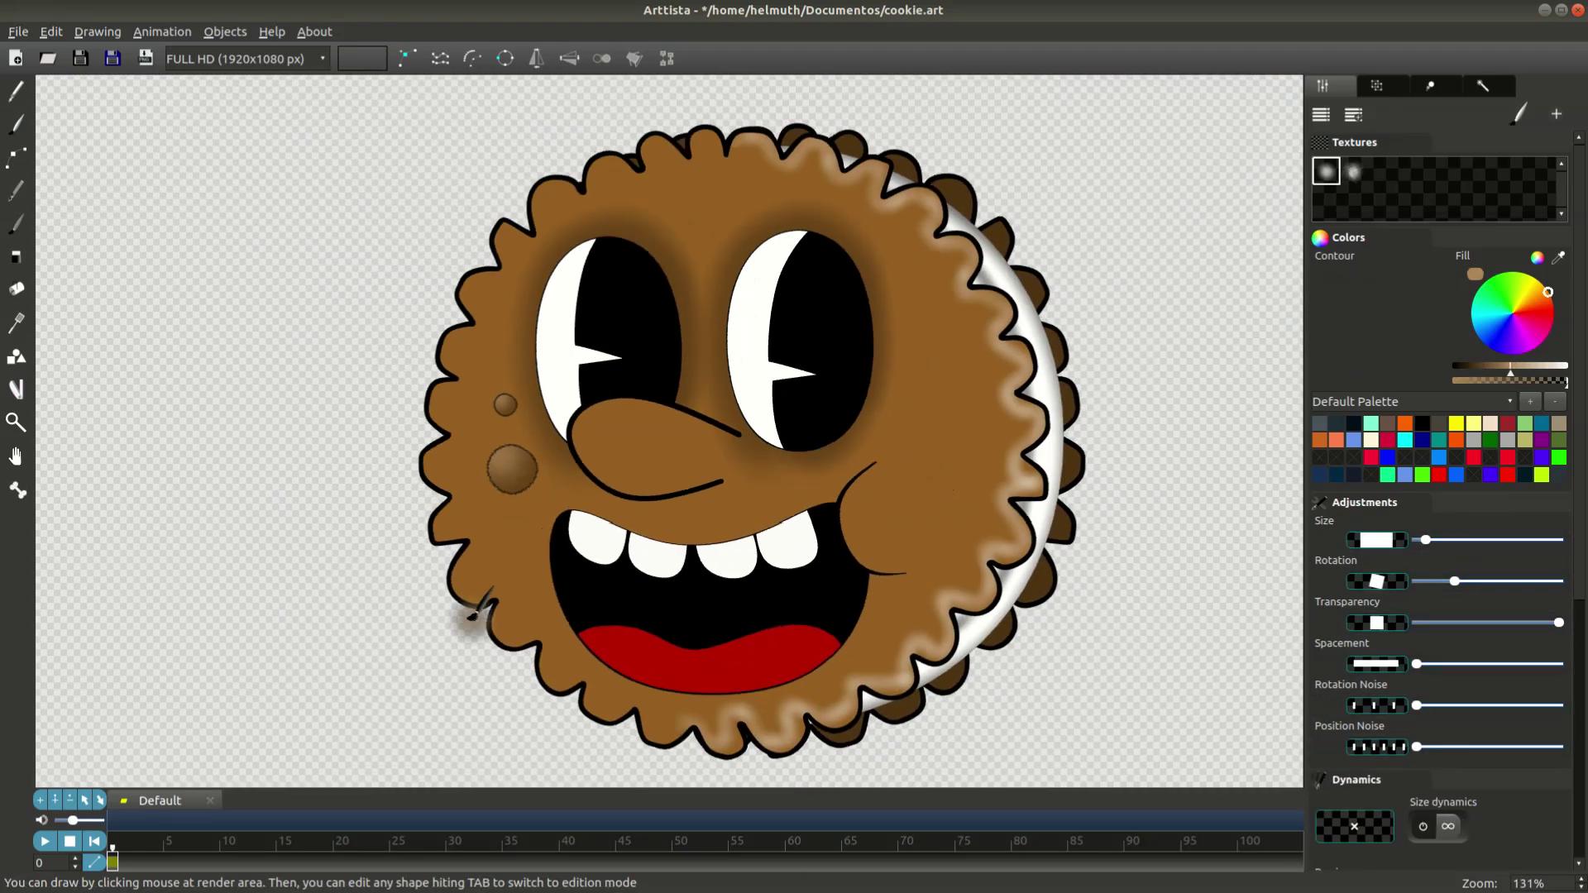
Duplicate the two brown chips onto the cookie's right side, placing the larger copy on the cheek.
key("Tab")
left_click(386, 496)
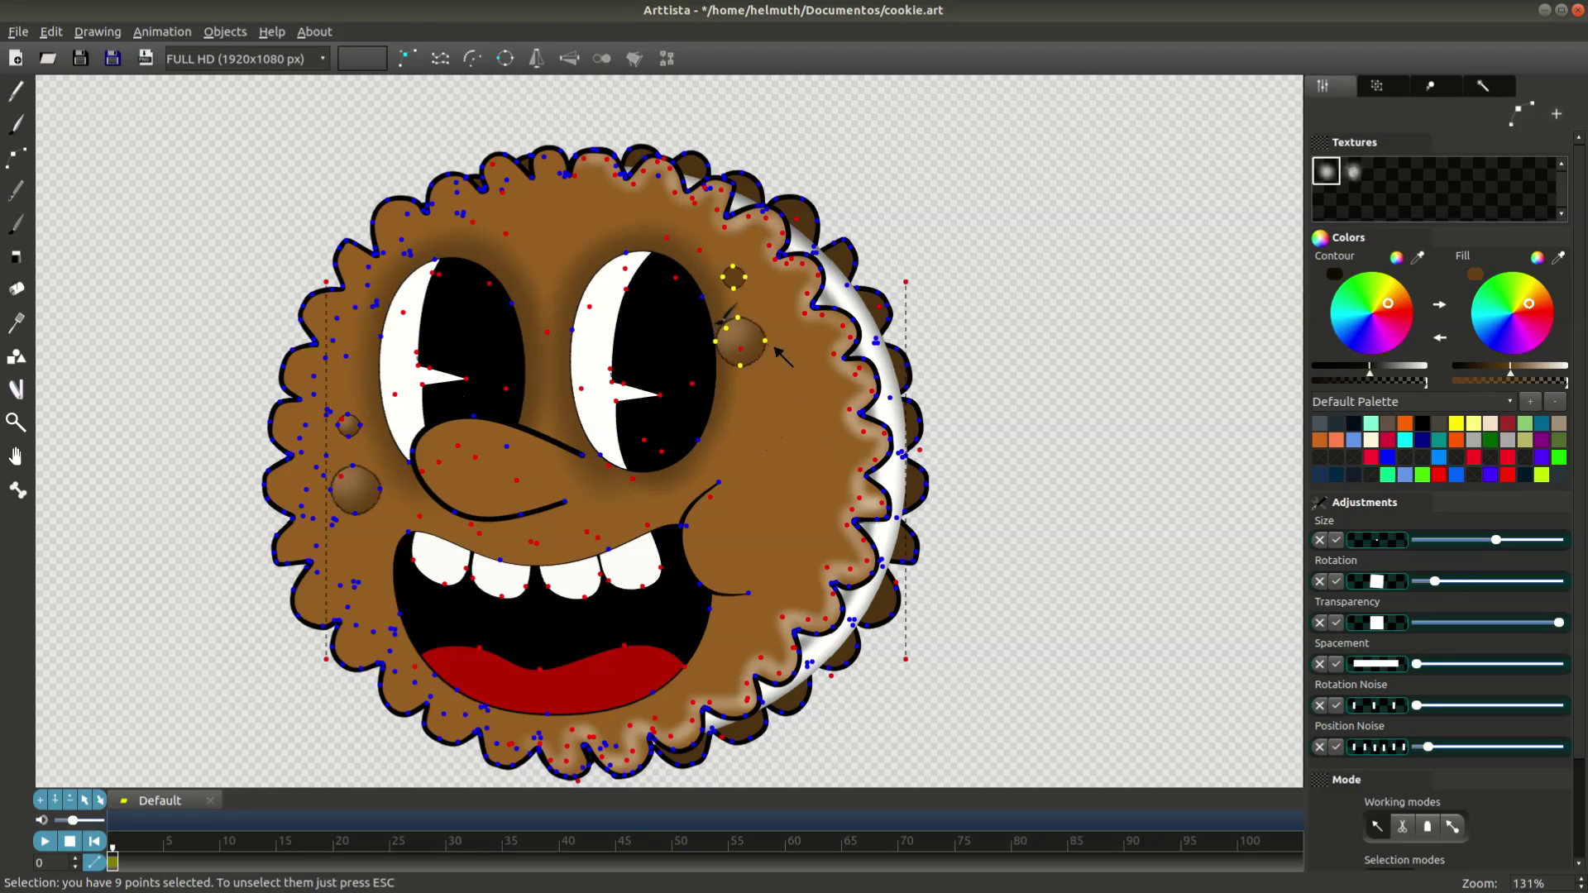
left_click_drag(575, 220, 779, 532)
left_click(791, 419)
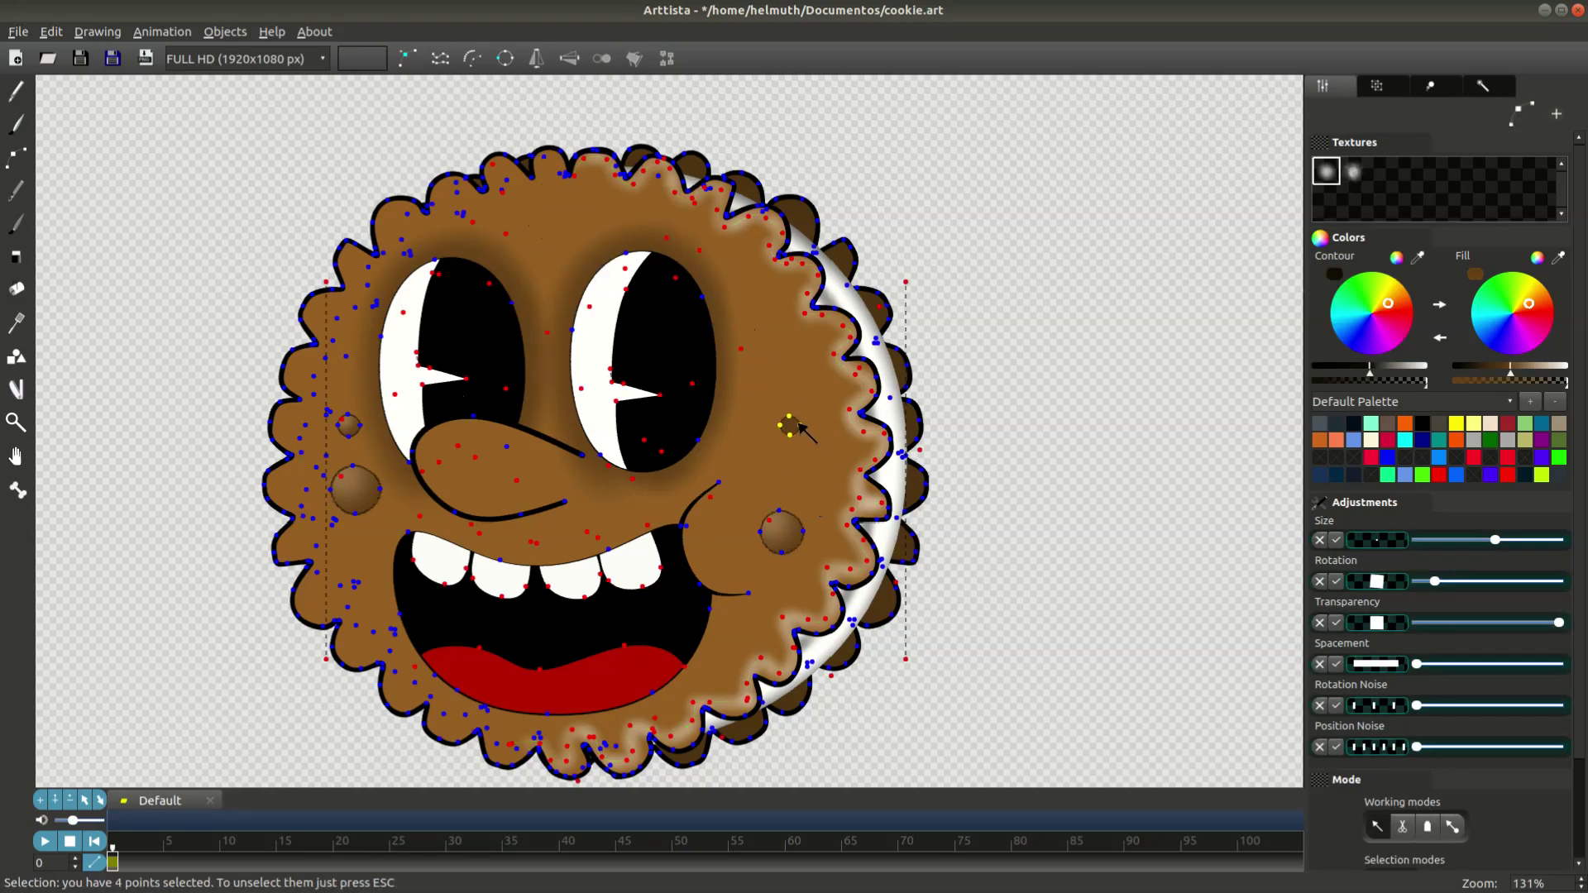
Replace the small chip copy with a reduced duplicate of the larger chip and place it right of the right eye.
scroll(794, 432, "up", 3)
scroll(966, 474, "up", 1)
key("Delete")
key("Tab")
key("Tab")
left_click(874, 594)
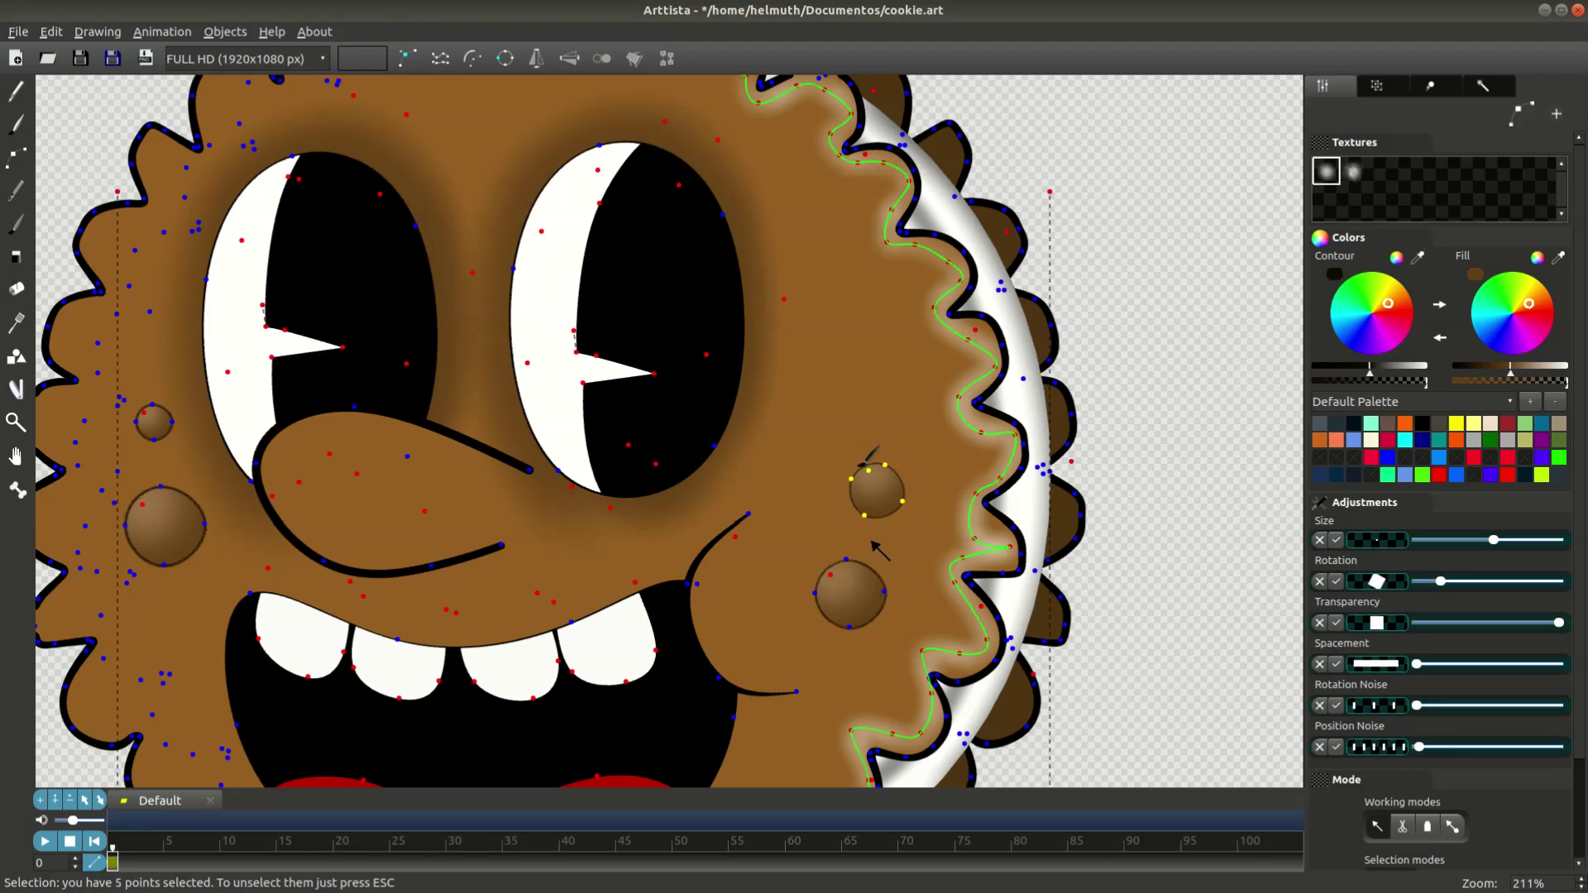
scroll(910, 595, "down", 3)
key("Tab")
key("Tab")
key("Tab")
scroll(846, 662, "down", 1)
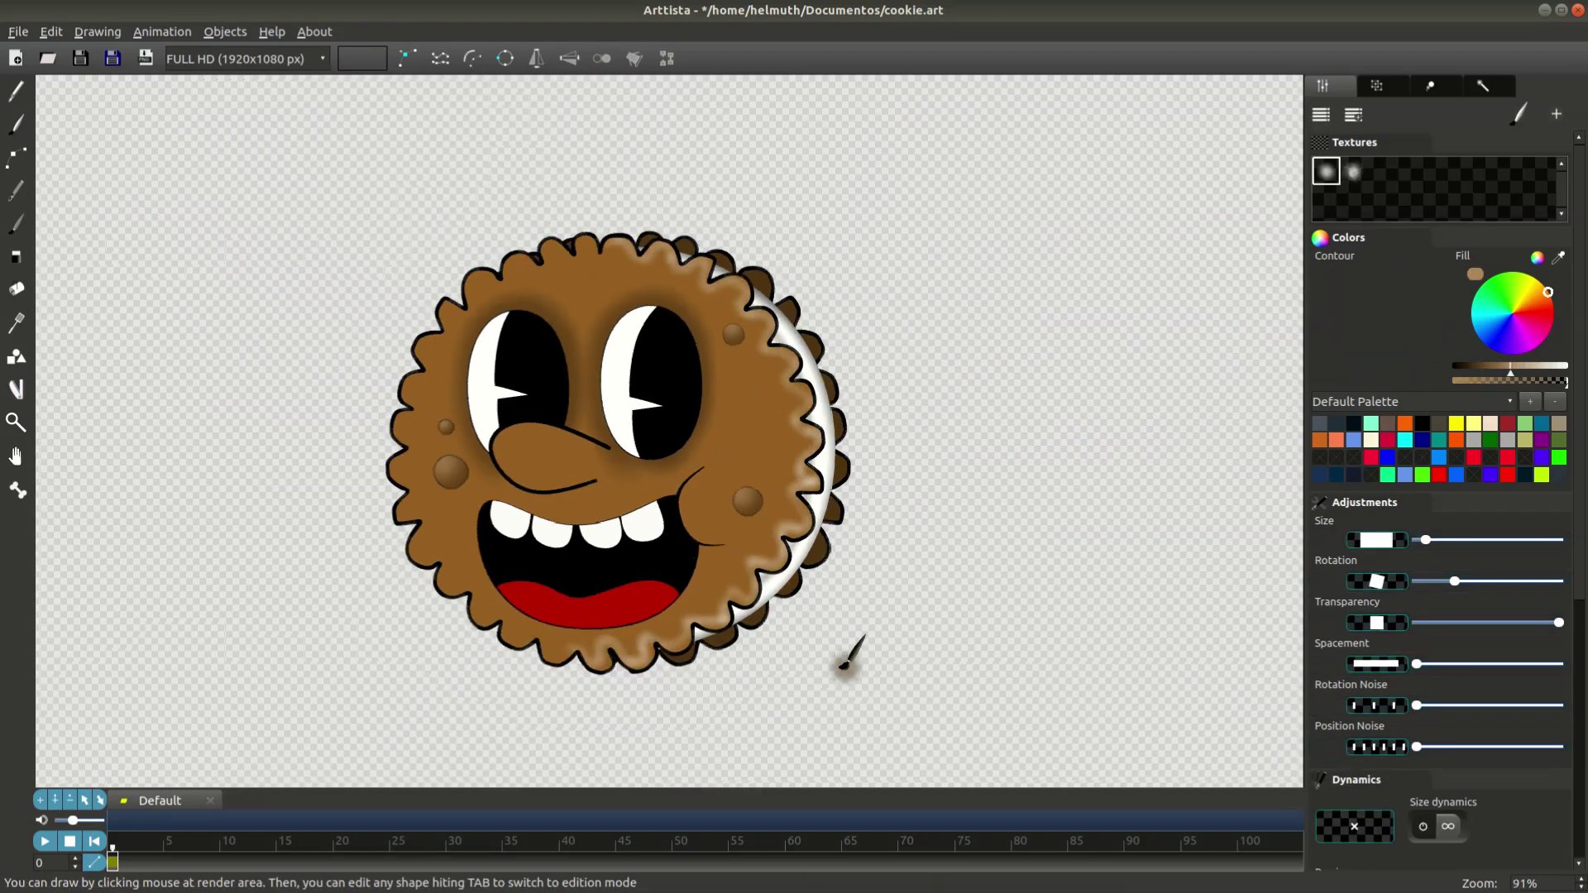
key("Tab")
scroll(844, 656, "up", 4)
left_click(221, 556)
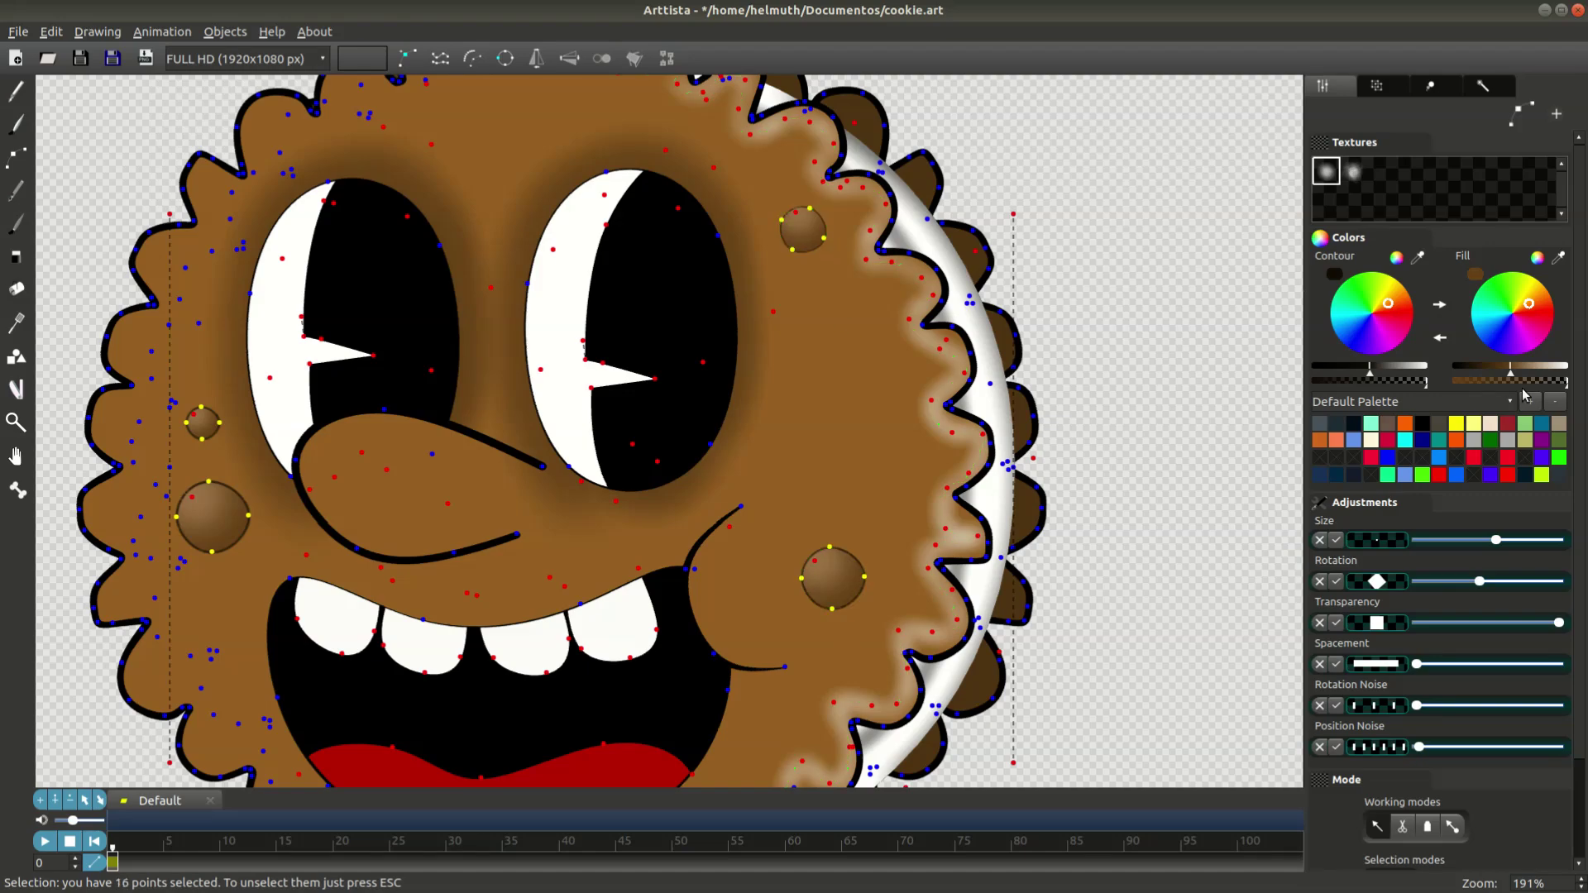
key("Escape")
key("Tab")
scroll(841, 622, "down", 5)
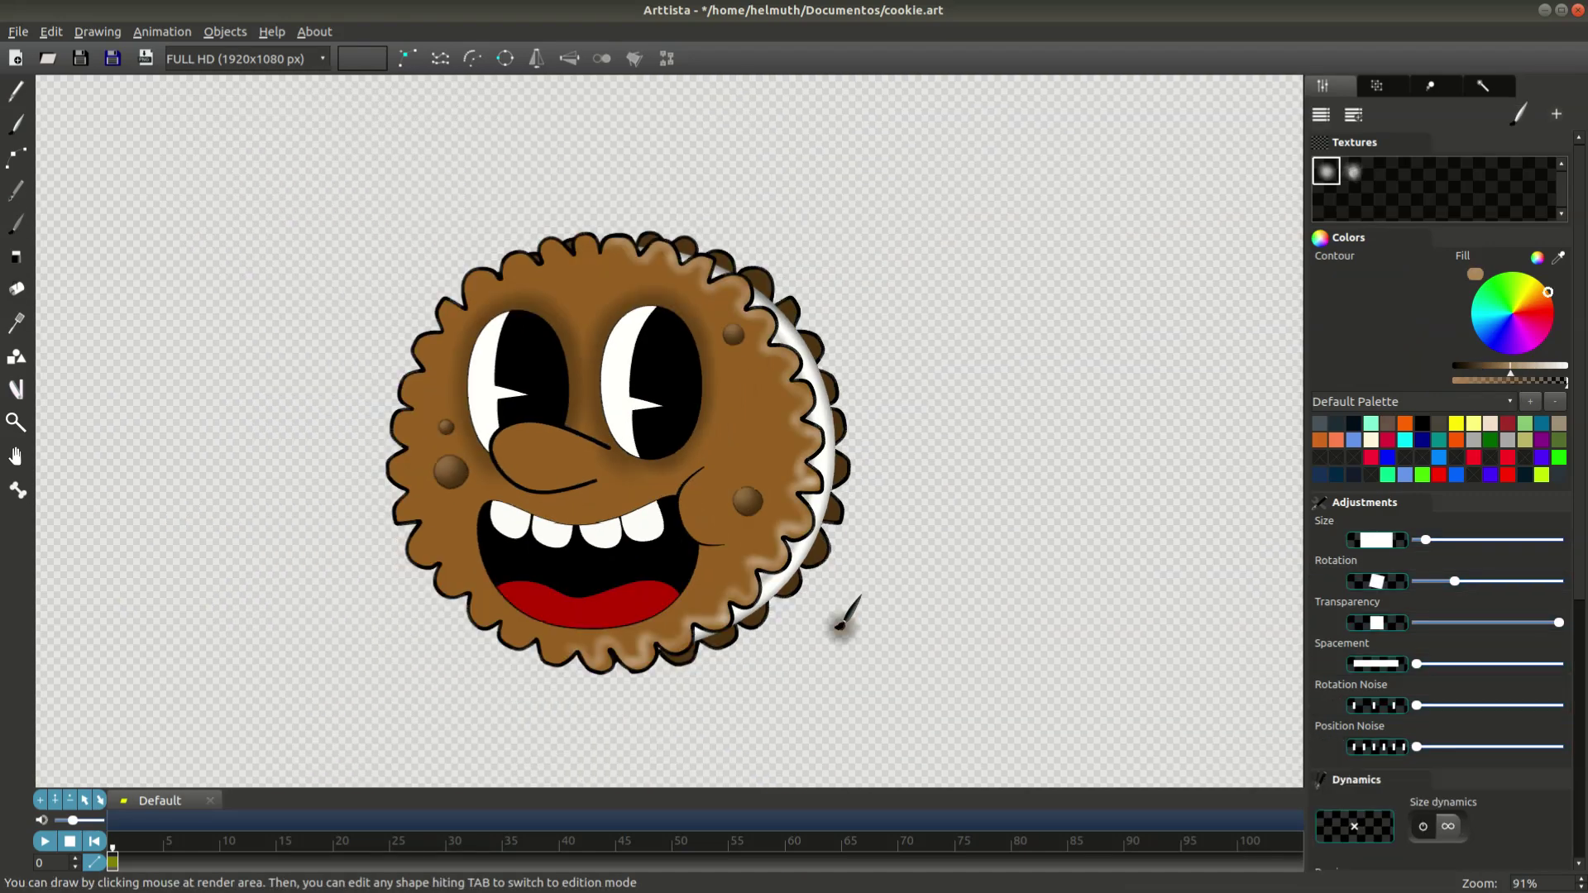
scroll(842, 627, "up", 1)
key("Tab")
left_click(367, 315)
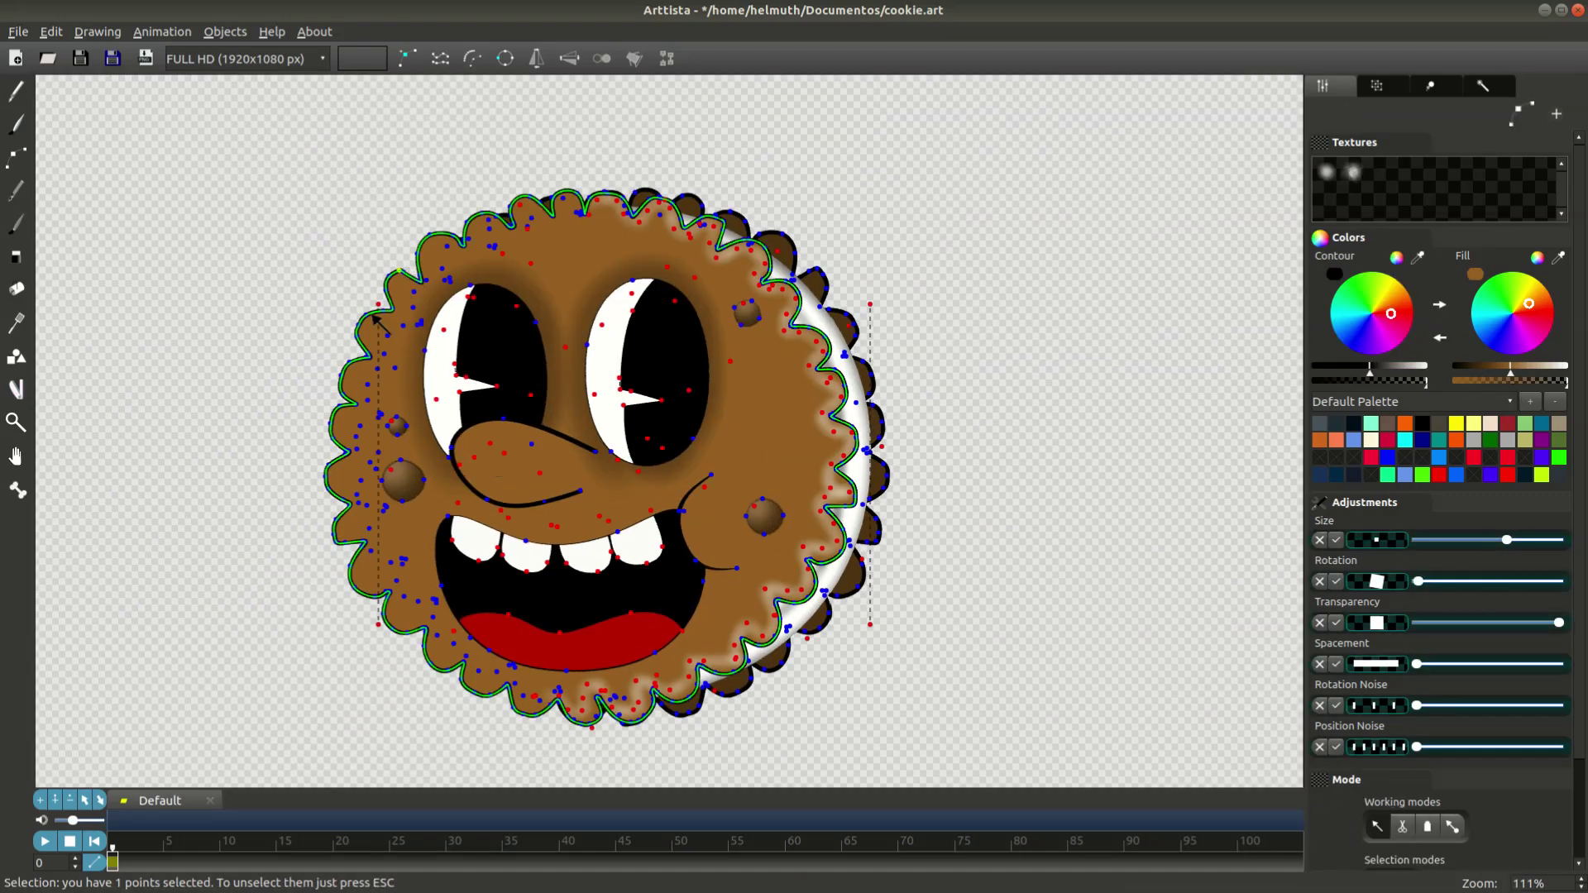
key("Tab")
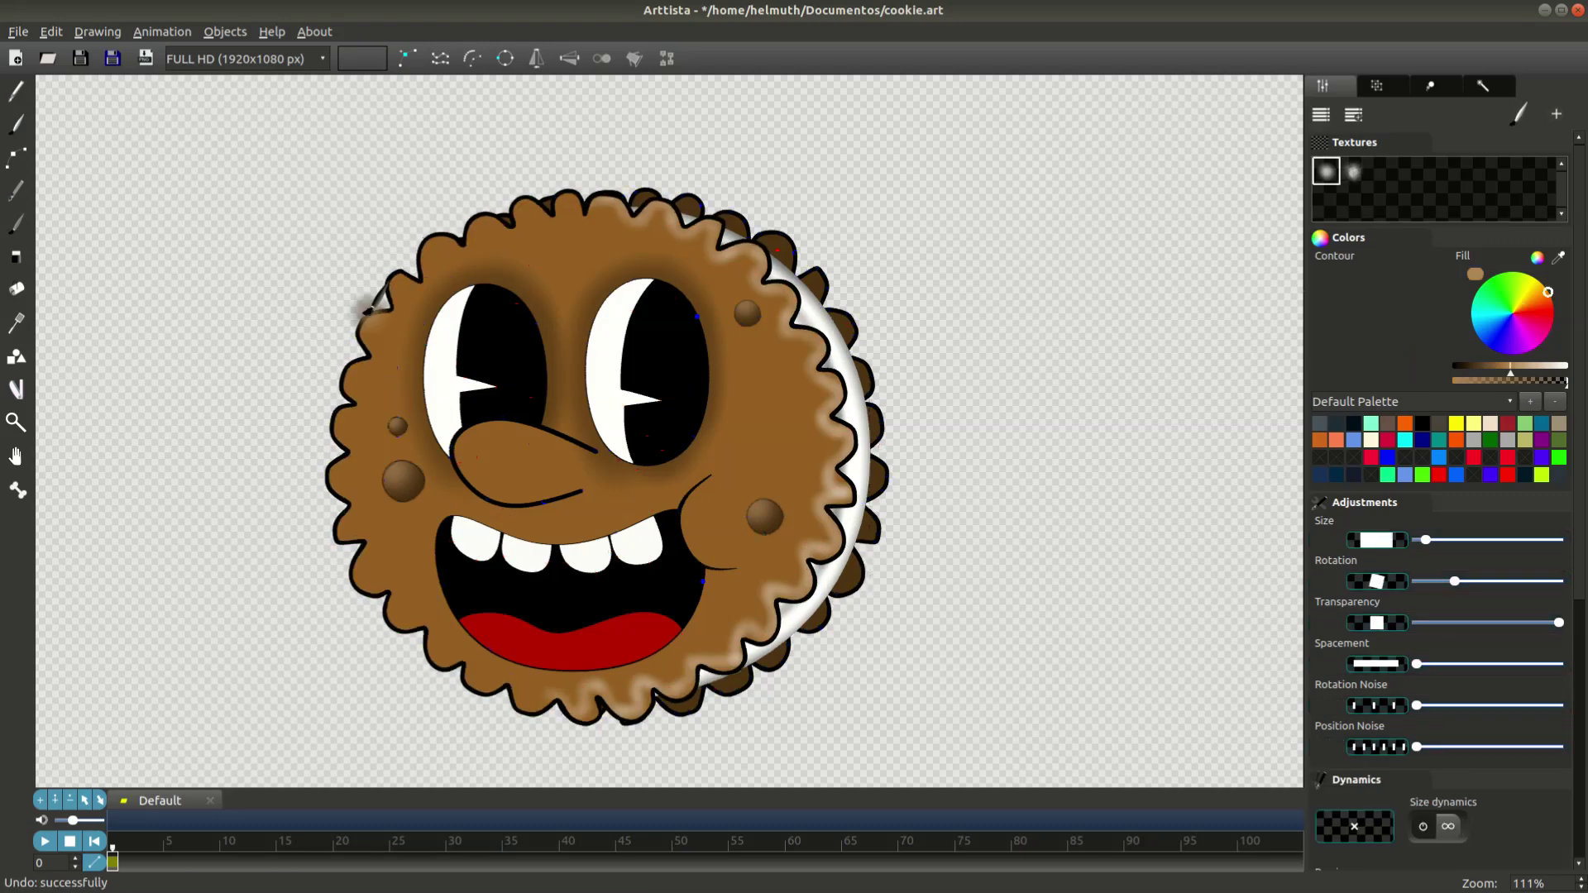
scroll(368, 312, "down", 2)
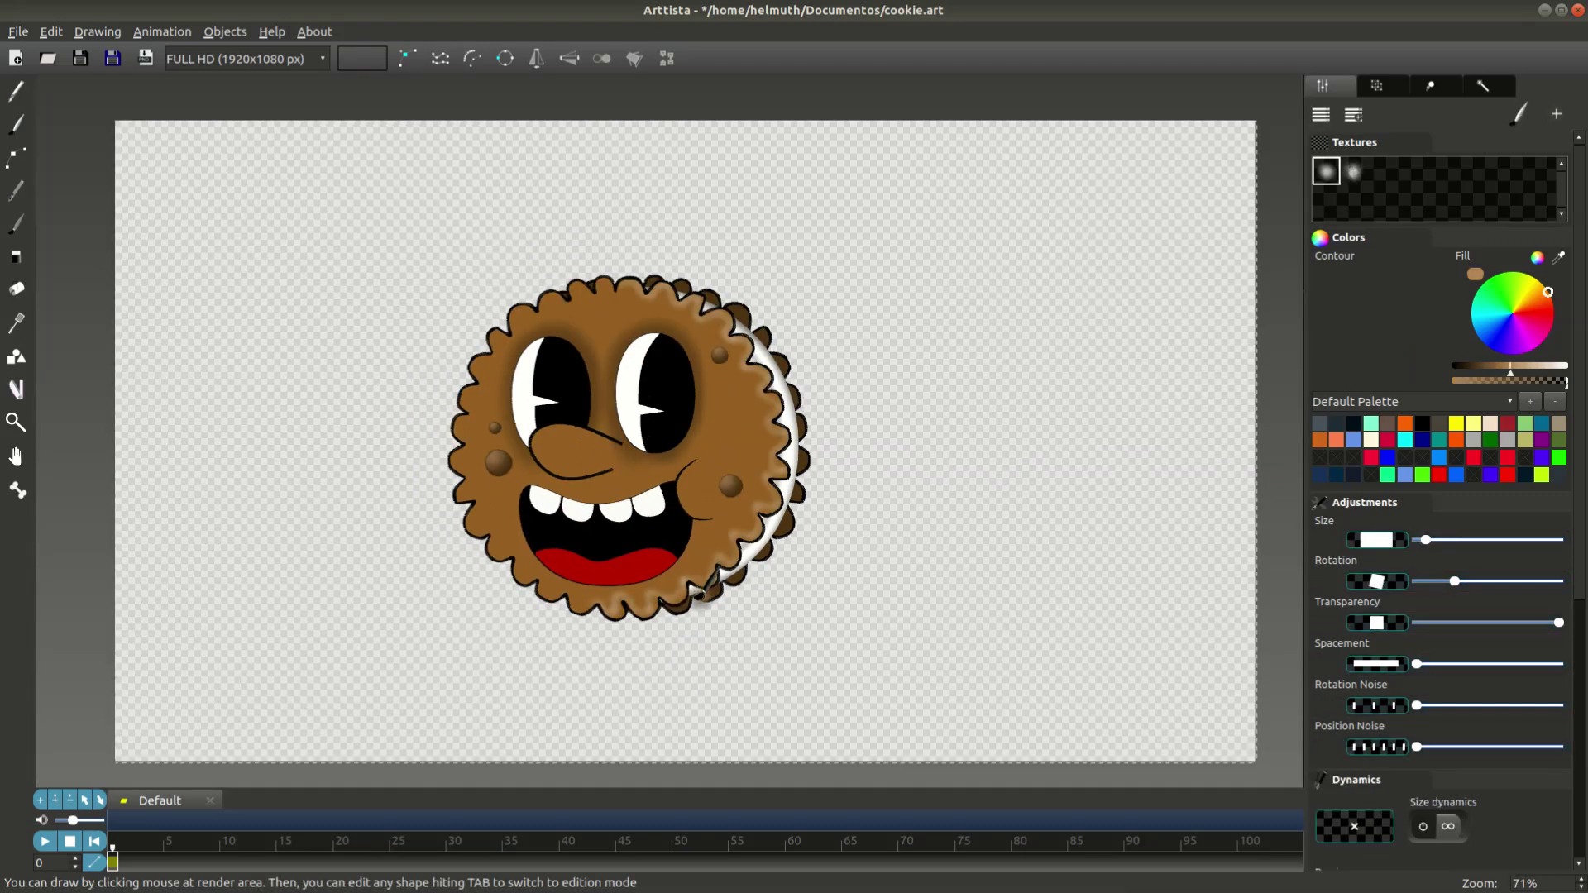
Draw a thick curved eyebrow above the left eye and recolour its dark red fill to a muted brownish red.
scroll(704, 593, "up", 3)
left_click(16, 92)
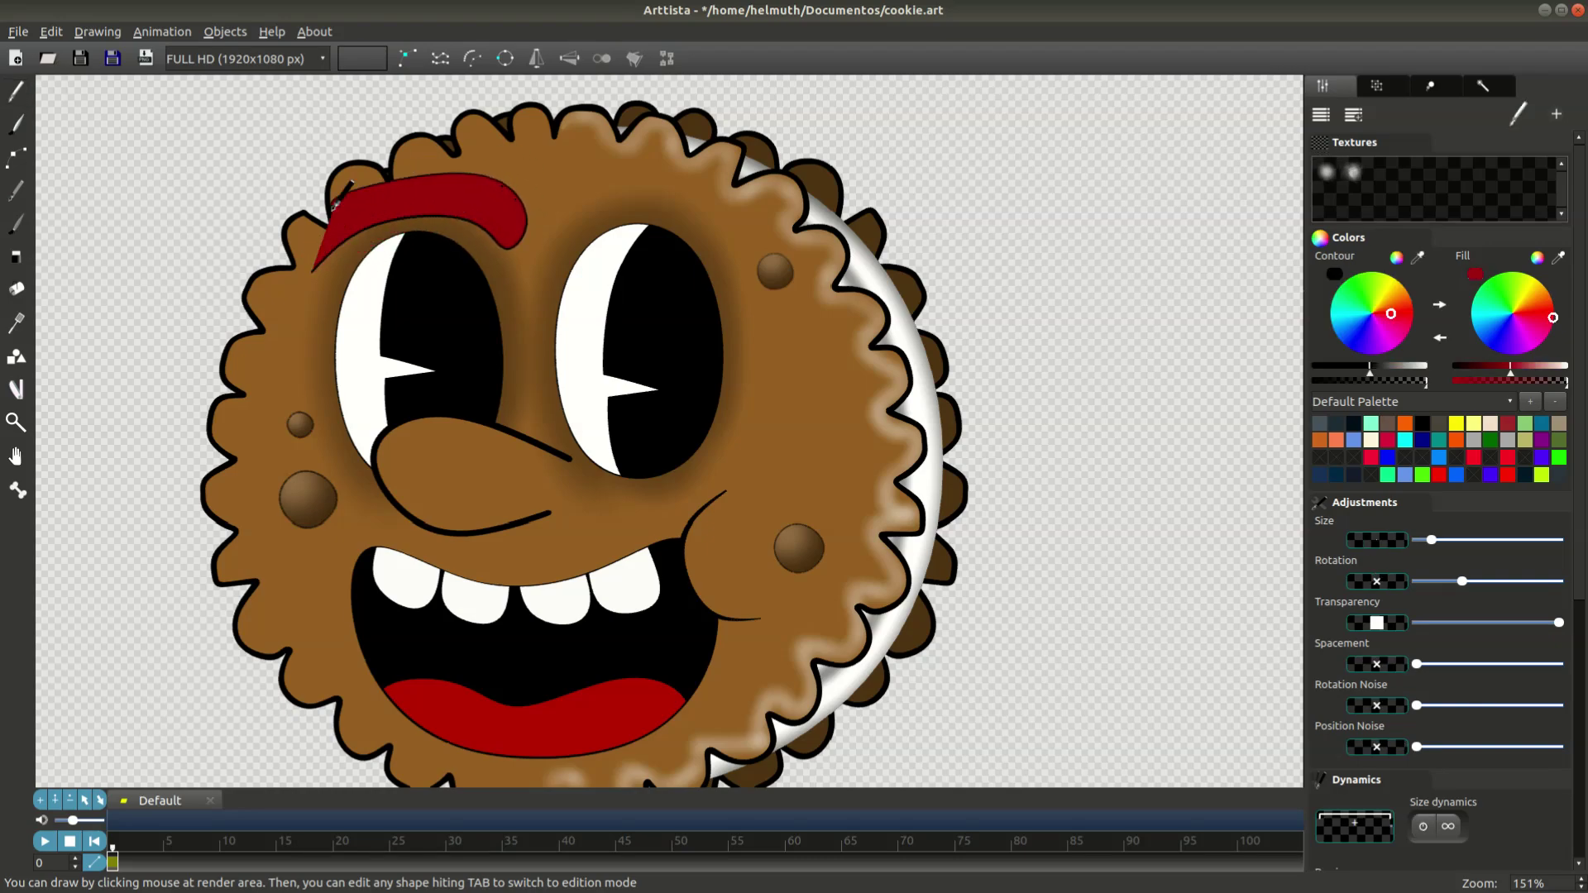
key("Tab")
left_click(1475, 274)
left_click(654, 444)
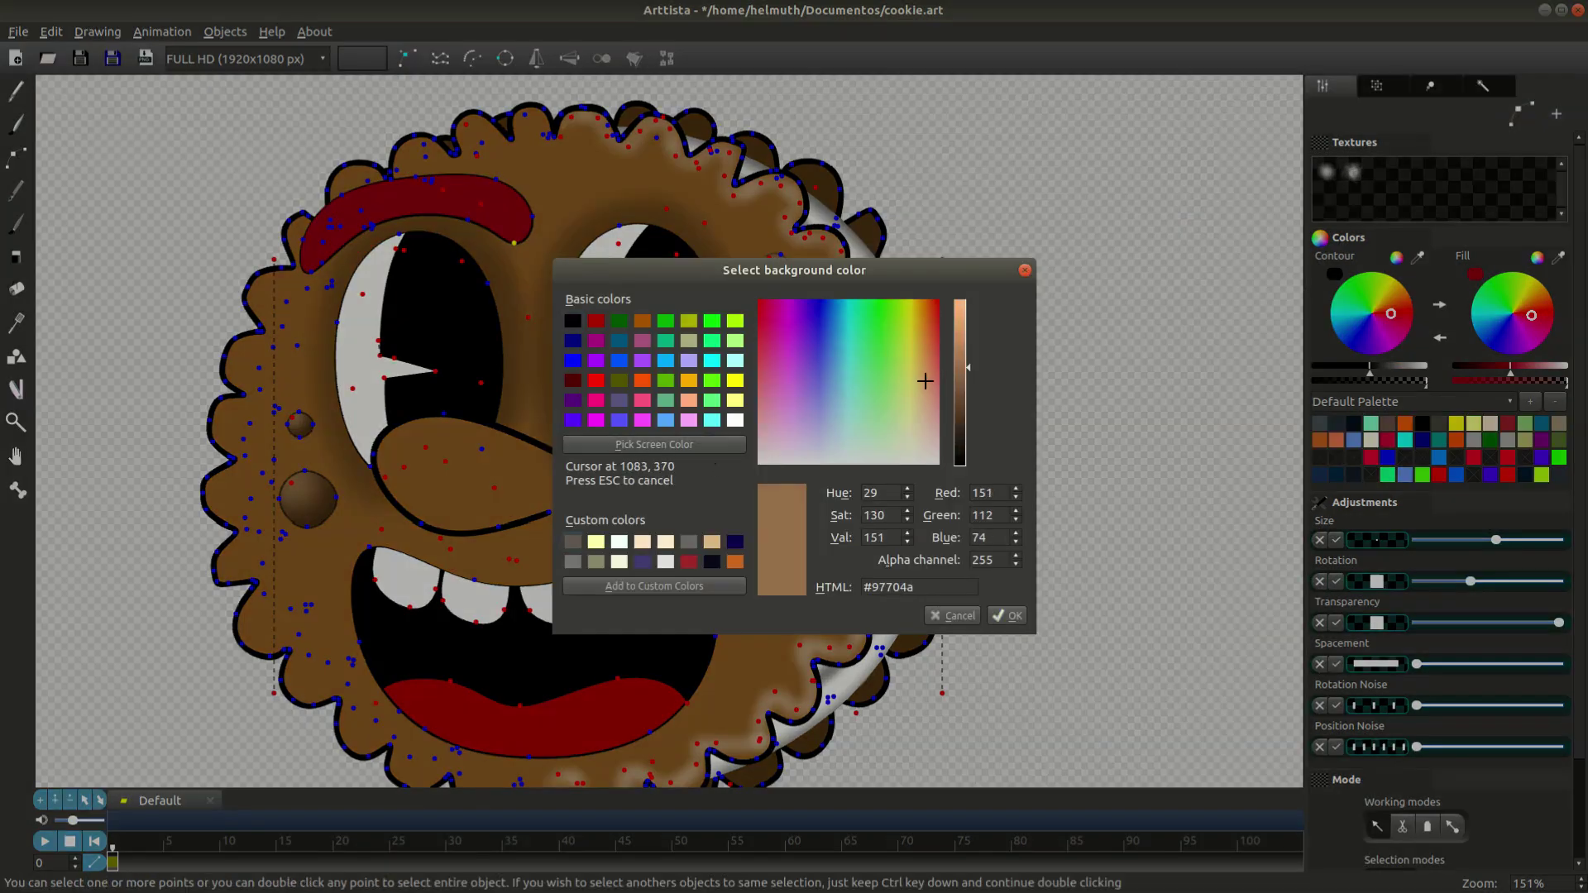
left_click(1020, 616)
double_click(496, 207)
left_click(1475, 274)
left_click(653, 444)
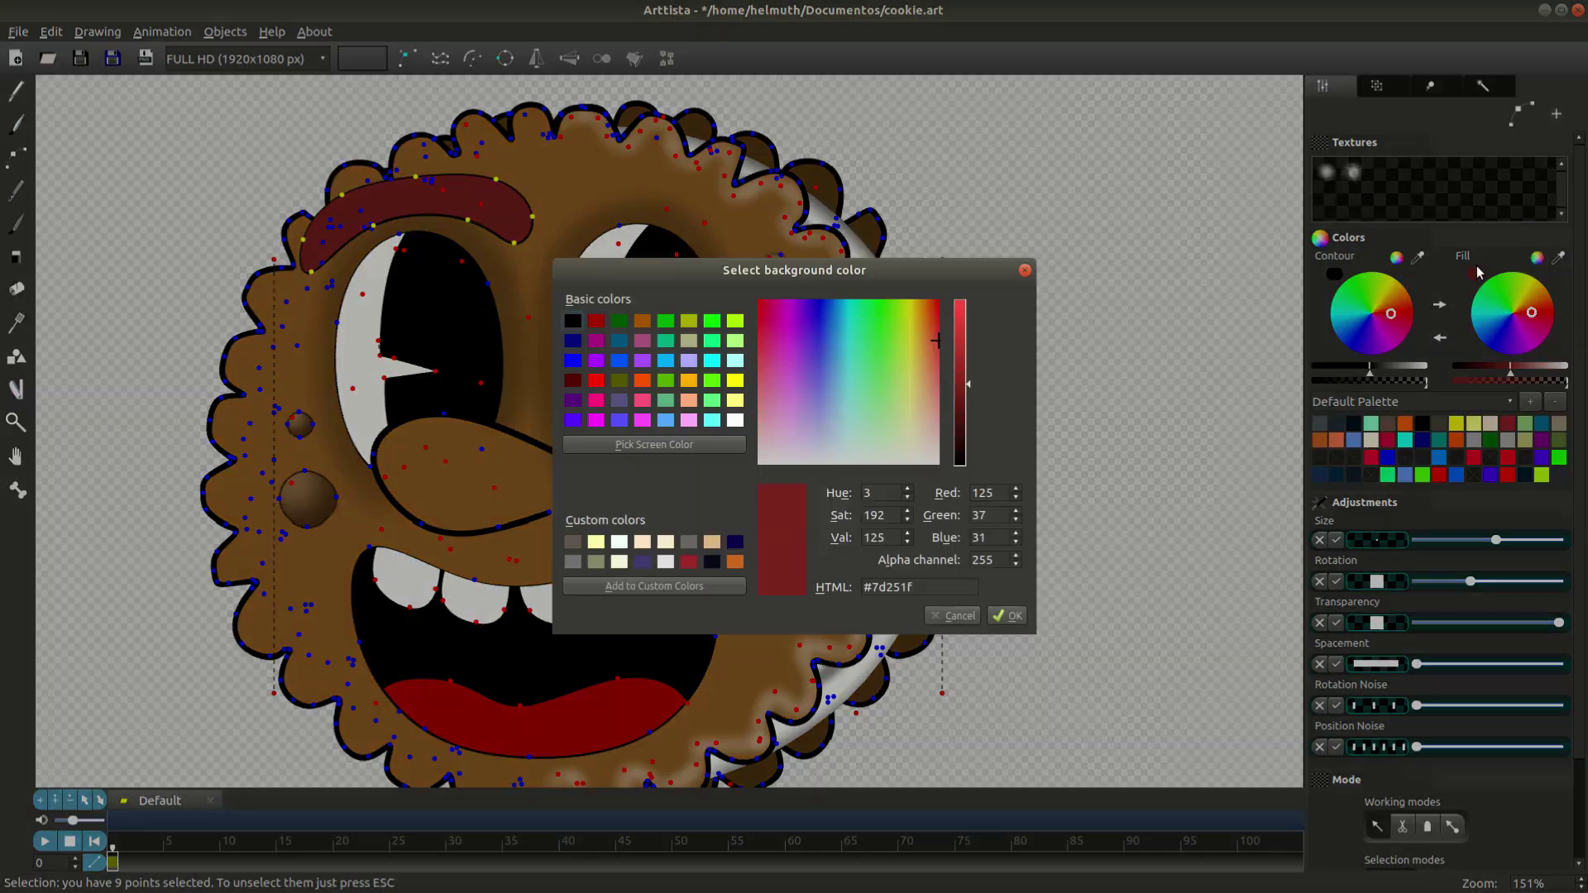
left_click(584, 588)
left_click(998, 613)
Reshape the eyebrow by moving its points into a smooth rounded arc higher above the left eye.
left_click(316, 267)
left_click_drag(406, 246, 306, 252)
left_click_drag(375, 223, 376, 236)
left_click_drag(449, 196, 498, 212)
left_click(386, 173)
left_click_drag(386, 173, 376, 168)
left_click_drag(441, 205, 434, 213)
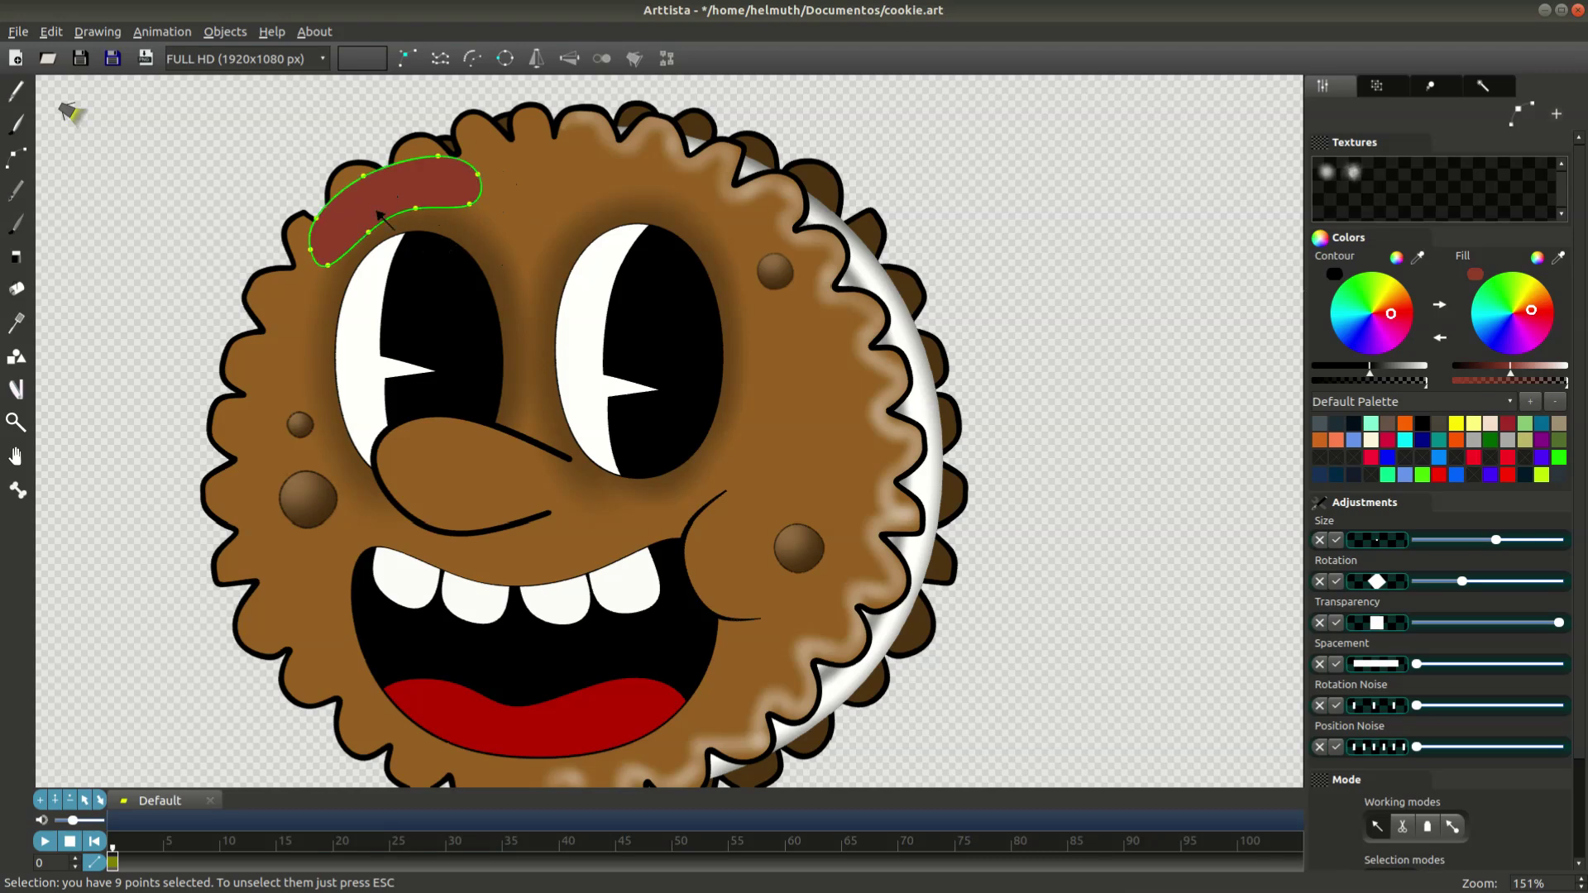
Paint a soft white highlight along the eyebrow's lower edge and inner end, and lower its opacity.
key("b")
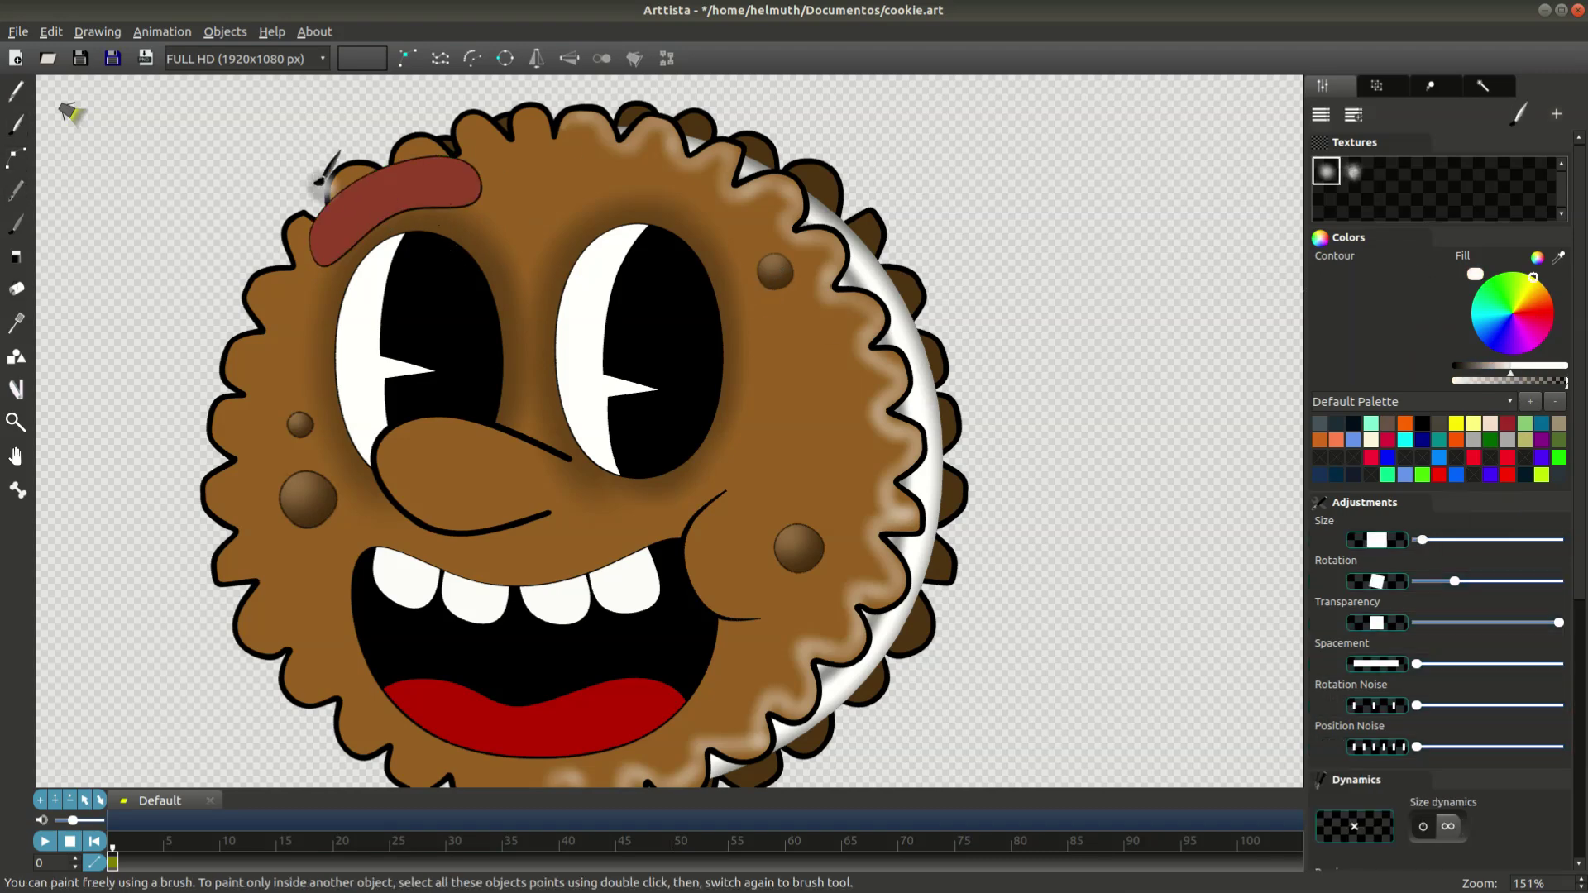
left_click_drag(369, 230, 355, 252)
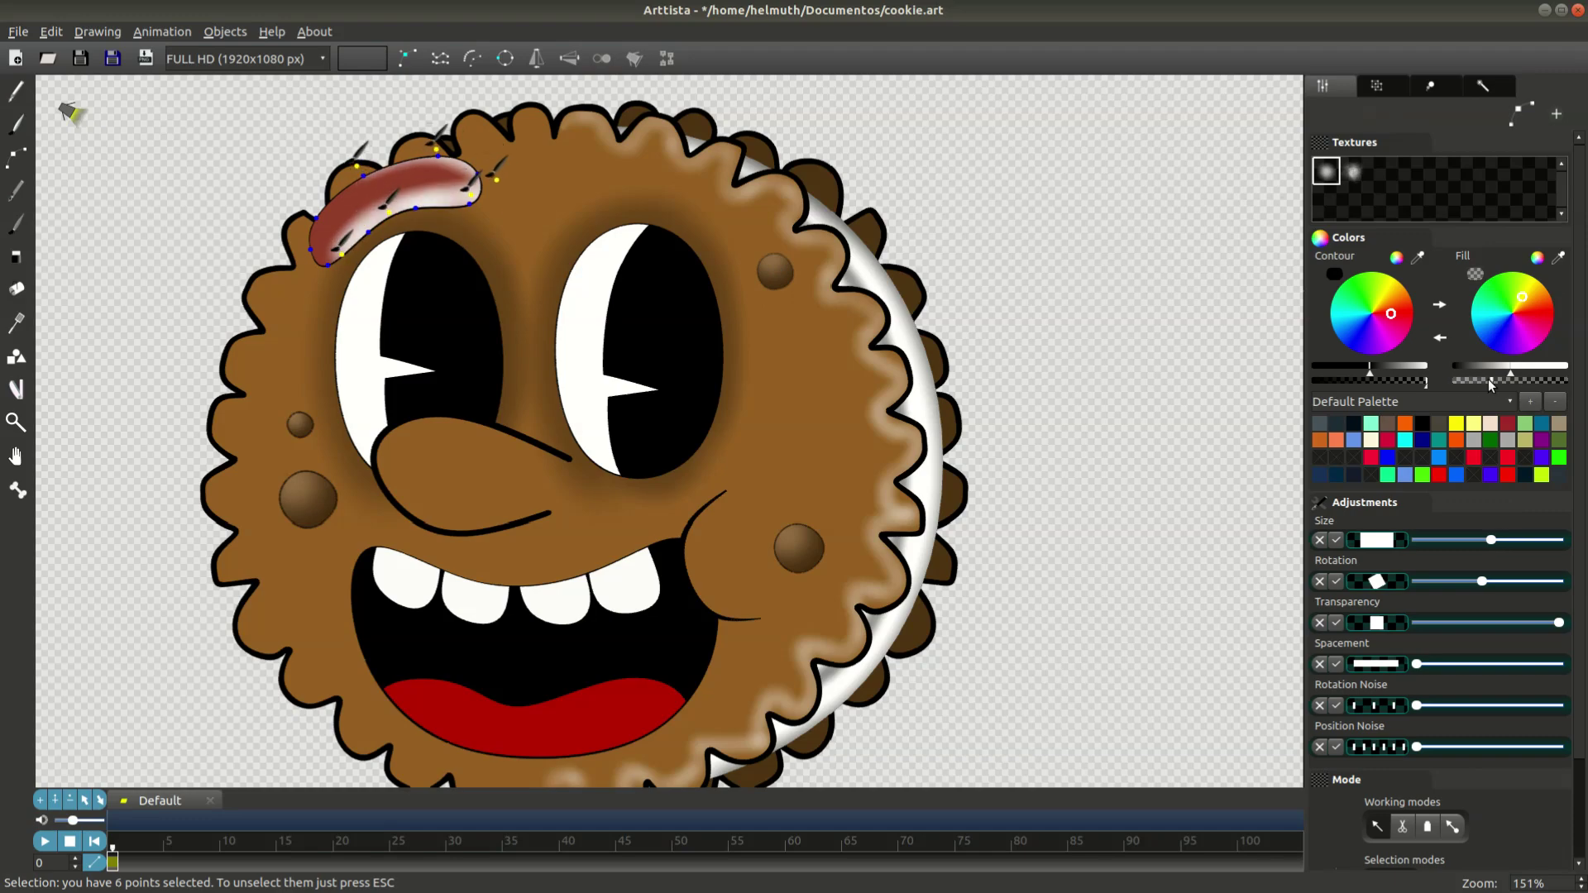
left_click_drag(1504, 386, 1468, 382)
key("Tab")
scroll(592, 180, "down", 3)
scroll(592, 180, "up", 4)
key("Tab")
Paint a soft dark brown shadow around the left eyebrow on the cookie surface.
left_click(445, 175)
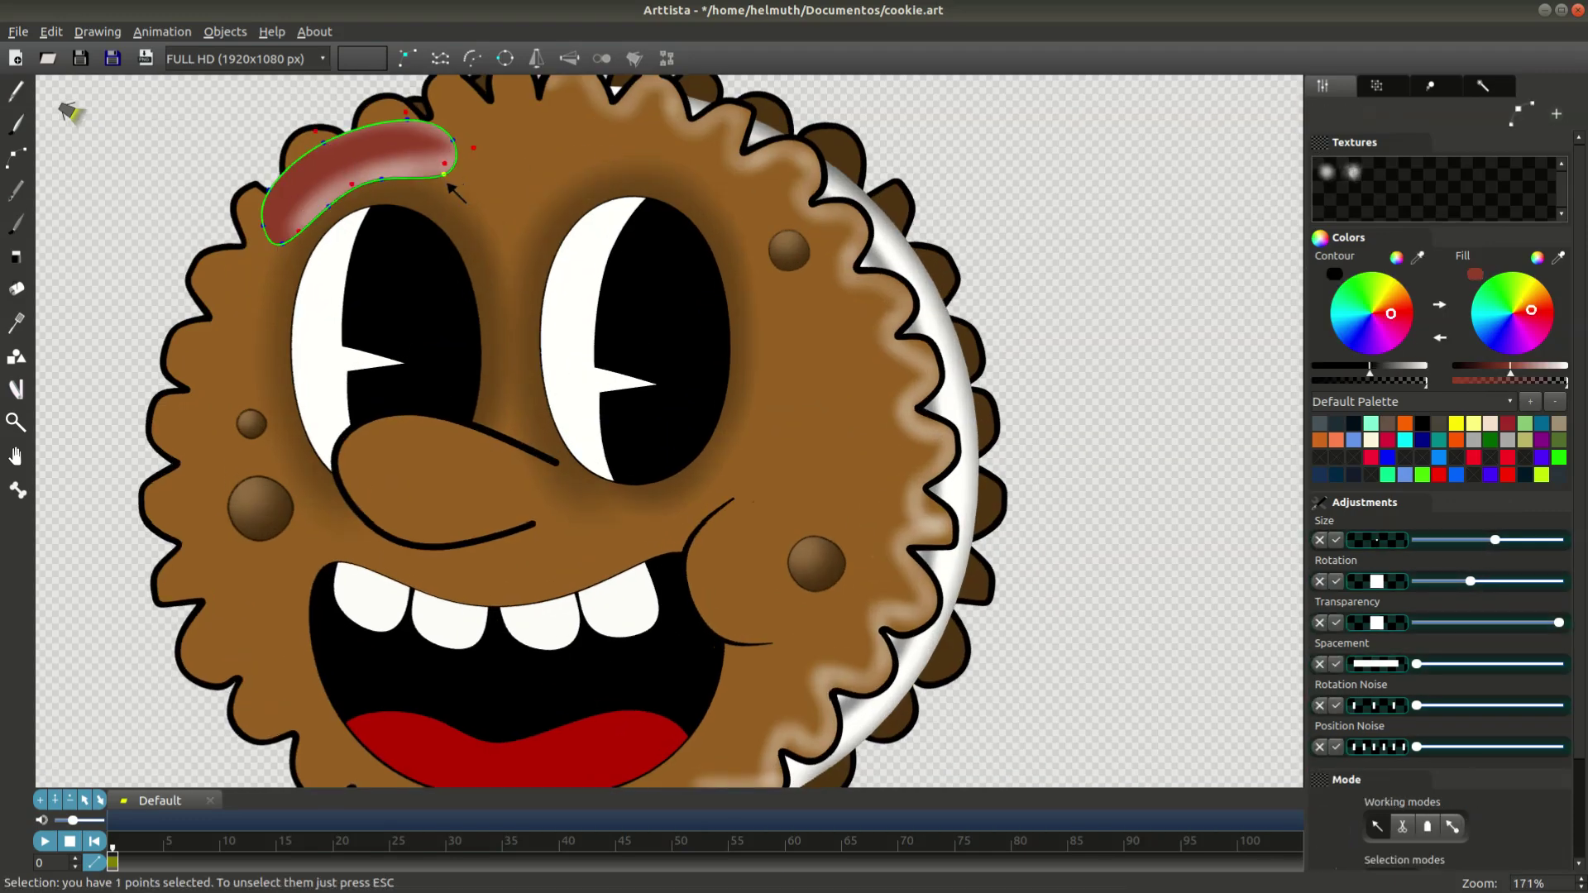
scroll(476, 178, "down", 2)
scroll(401, 136, "up", 2)
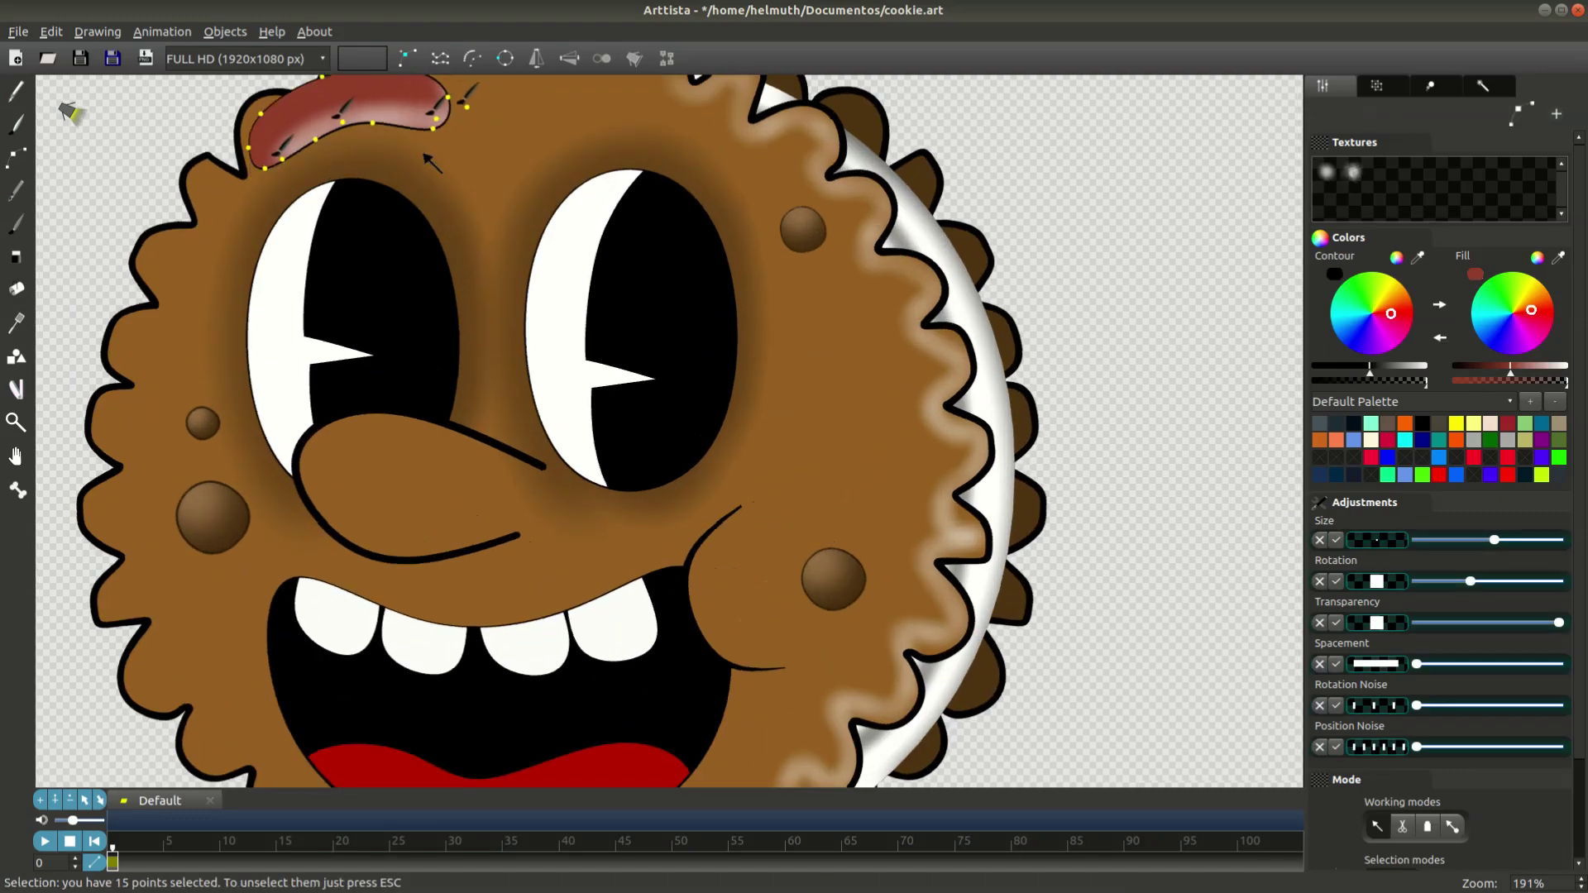
scroll(685, 202, "down", 3)
key("Tab")
scroll(509, 257, "up", 3)
key("Tab")
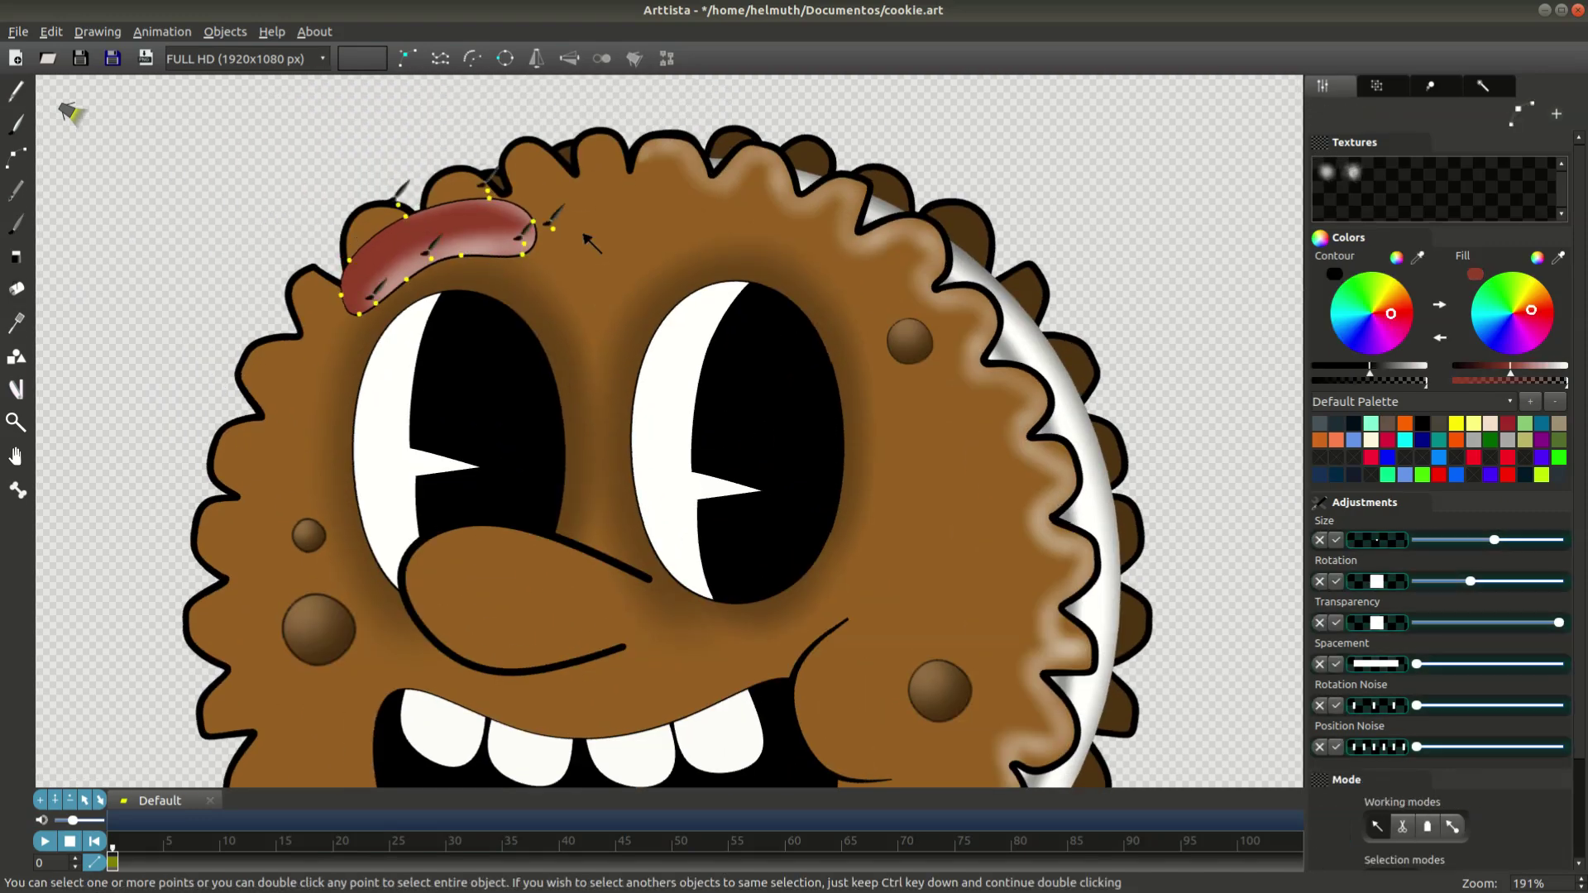
key("Tab")
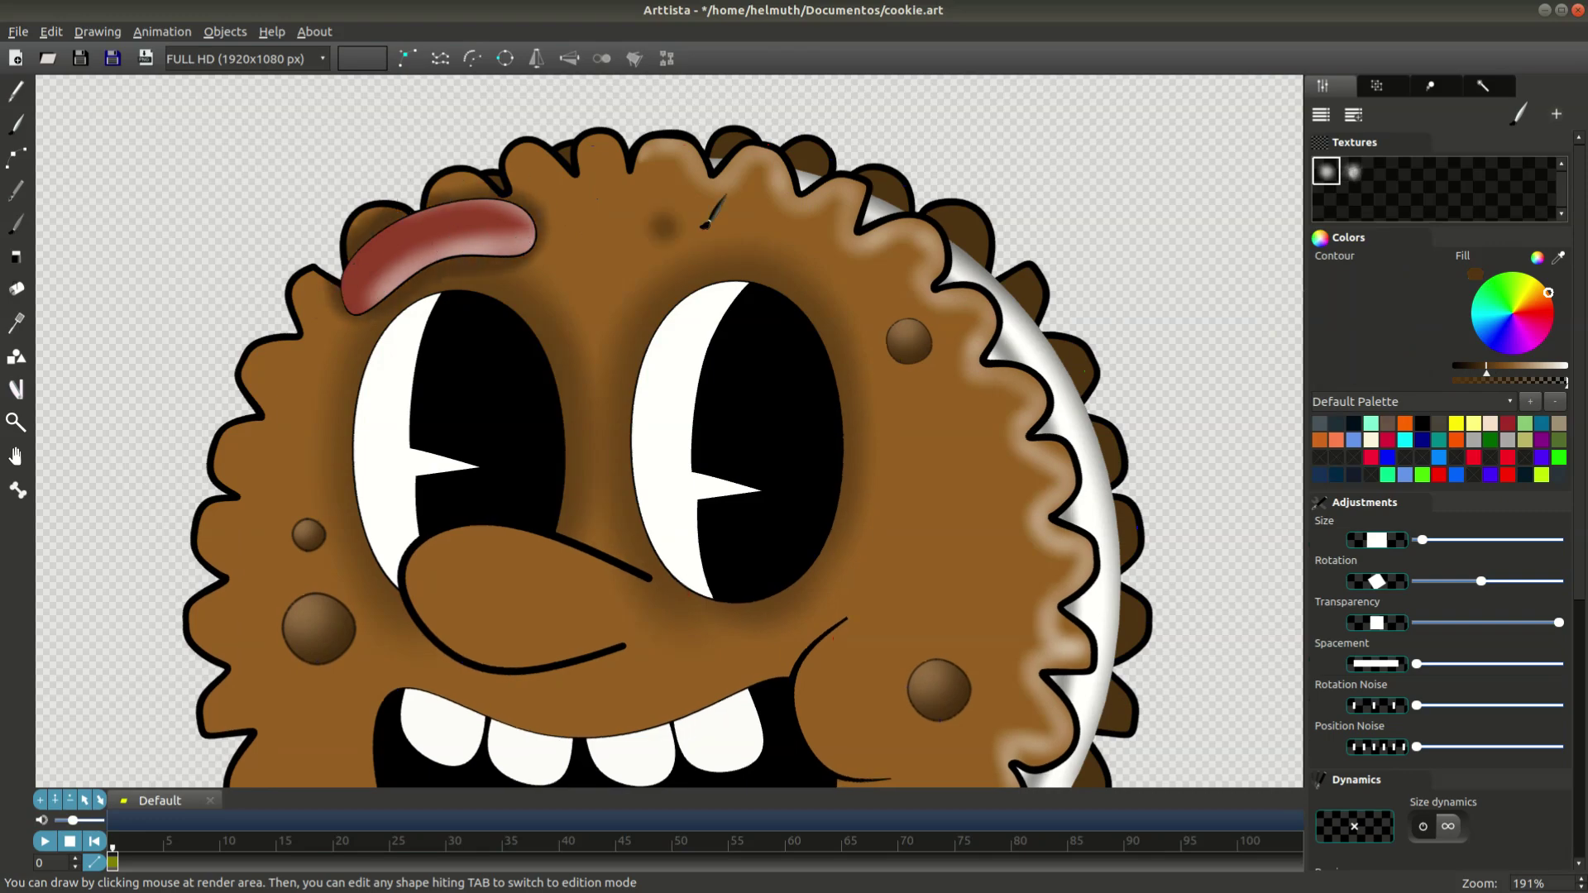
scroll(698, 212, "down", 7)
scroll(579, 265, "up", 6)
Select the eyebrow together with its highlight and shadow strokes and place a mirrored copy above the right eye.
key("Tab")
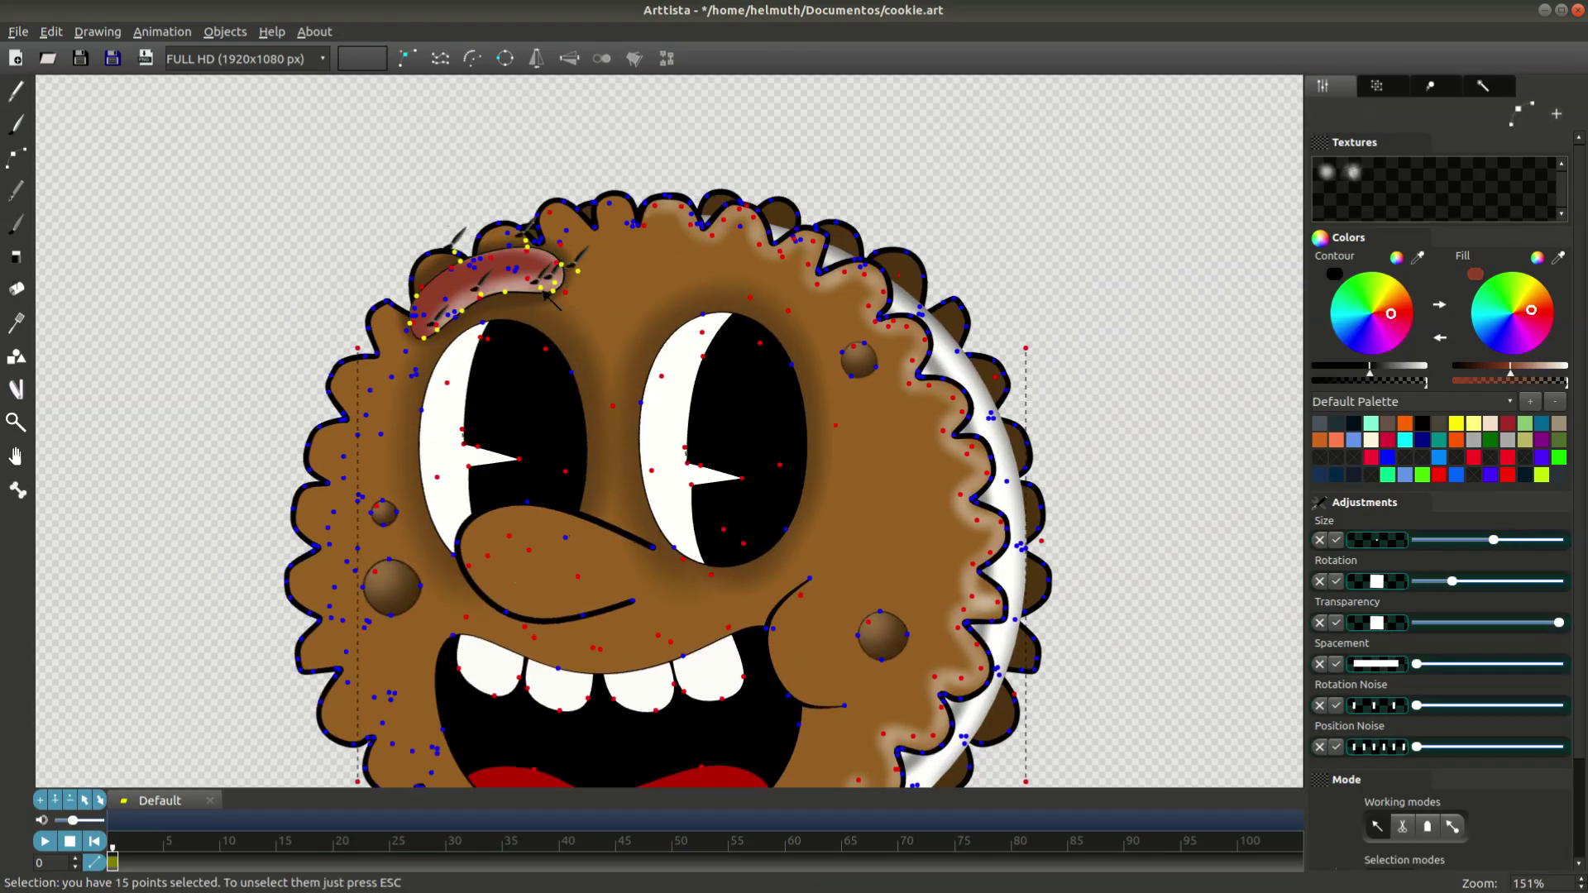
scroll(496, 264, "up", 3)
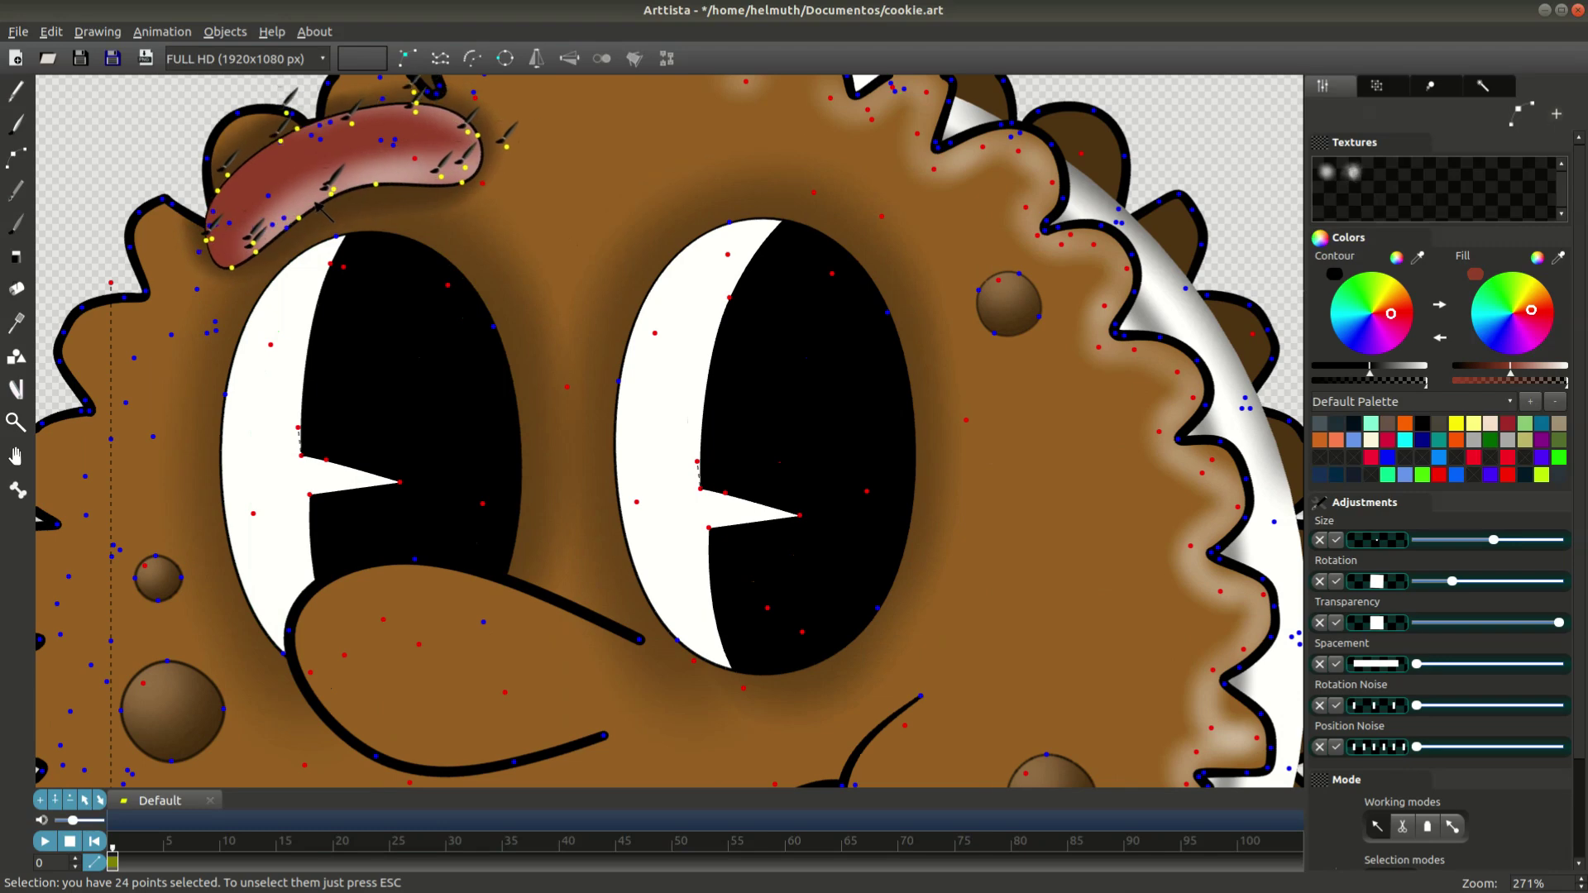
scroll(635, 293, "down", 6)
key("Tab")
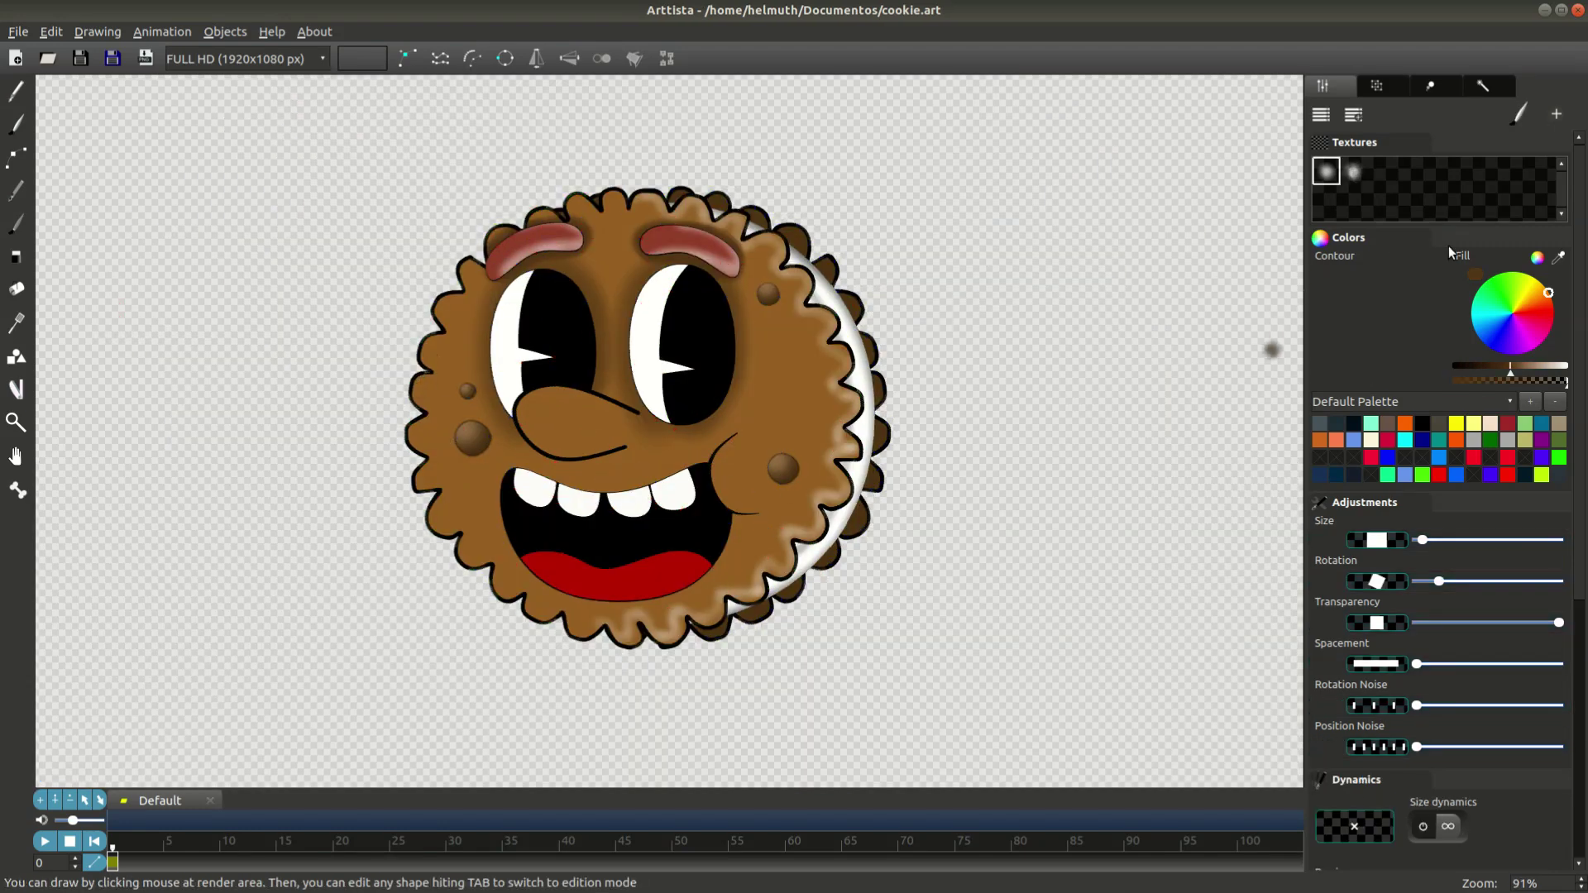
Import a speckled brush texture from the /opt/arttista/textures folder.
type("HS_Jitter.png")
key("Down")
key("Down")
key("Down")
key("Down")
key("Down")
key("Down")
key("Down")
key("Down")
key("Down")
key("Down")
key("Down")
key("Down")
key("Down")
key("Down")
key("Down")
key("Down")
key("Down")
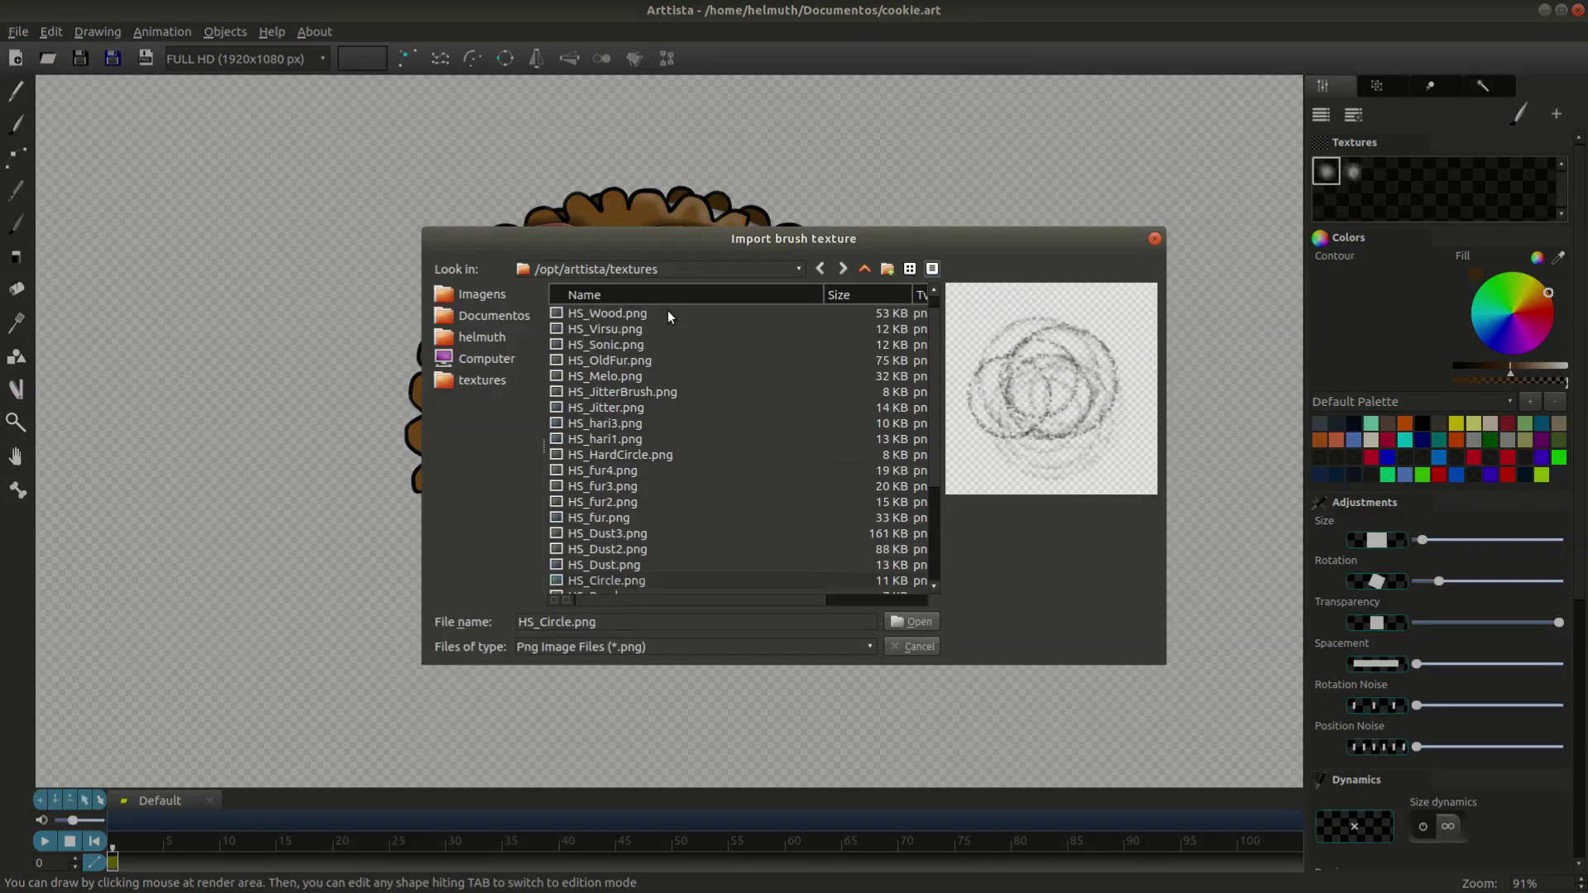
left_click(933, 623)
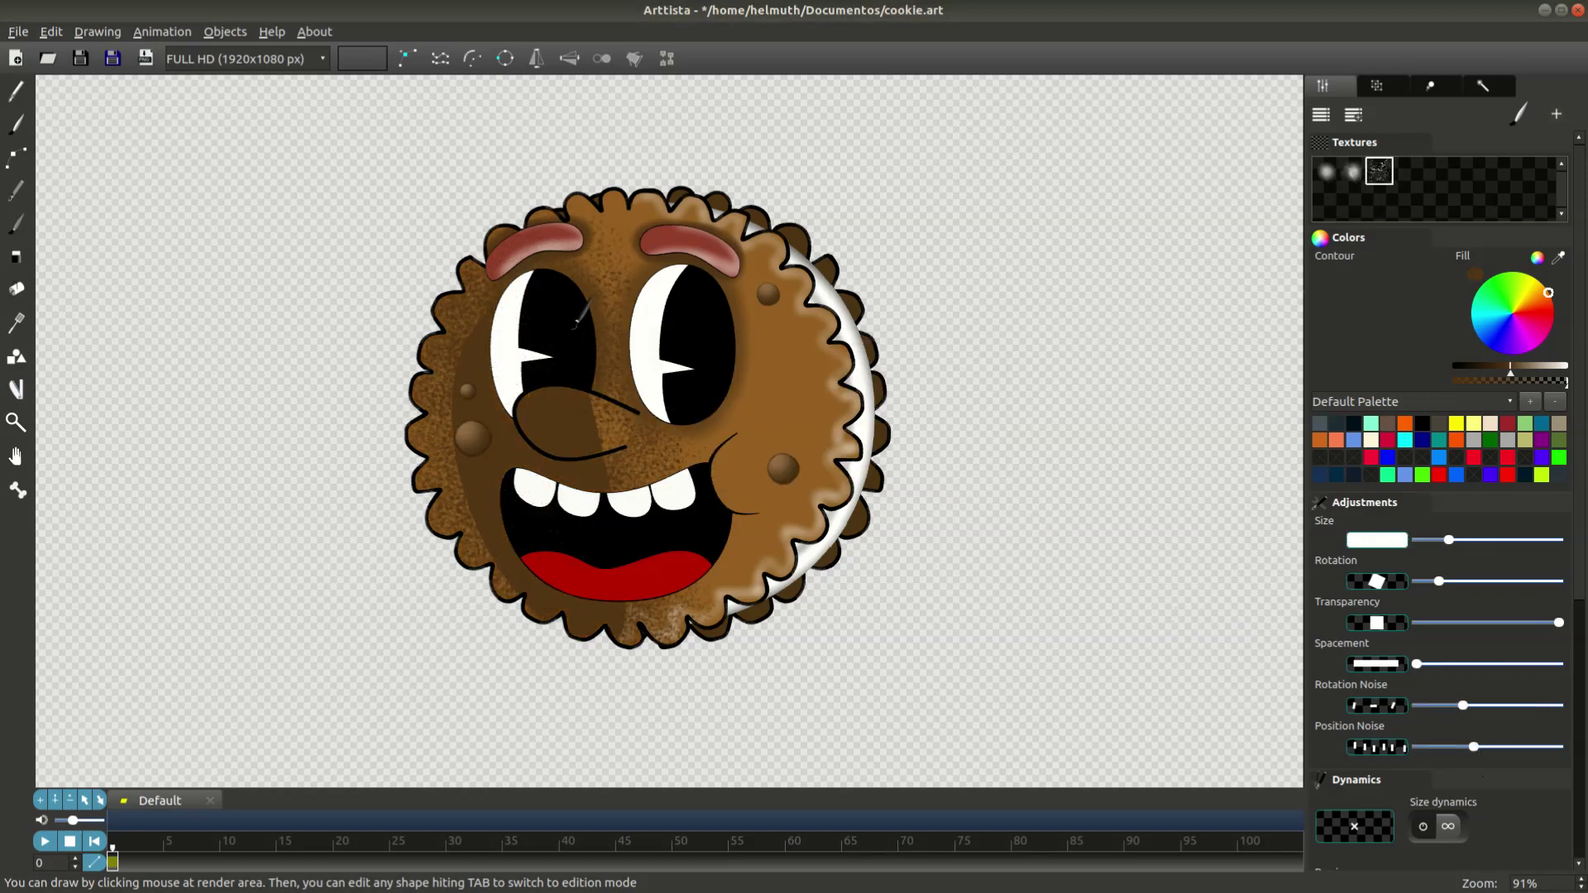
Stipple dark brown speckles over the left part of the cookie's front with the textured brush and lower their opacity.
key("Tab")
left_click_drag(837, 606, 759, 546)
key("Tab")
scroll(1117, 568, "up", 3)
key("Tab")
left_click_drag(1566, 383, 1504, 387)
key("Tab")
scroll(886, 727, "down", 3)
key("Tab")
key("Tab")
key("Tab")
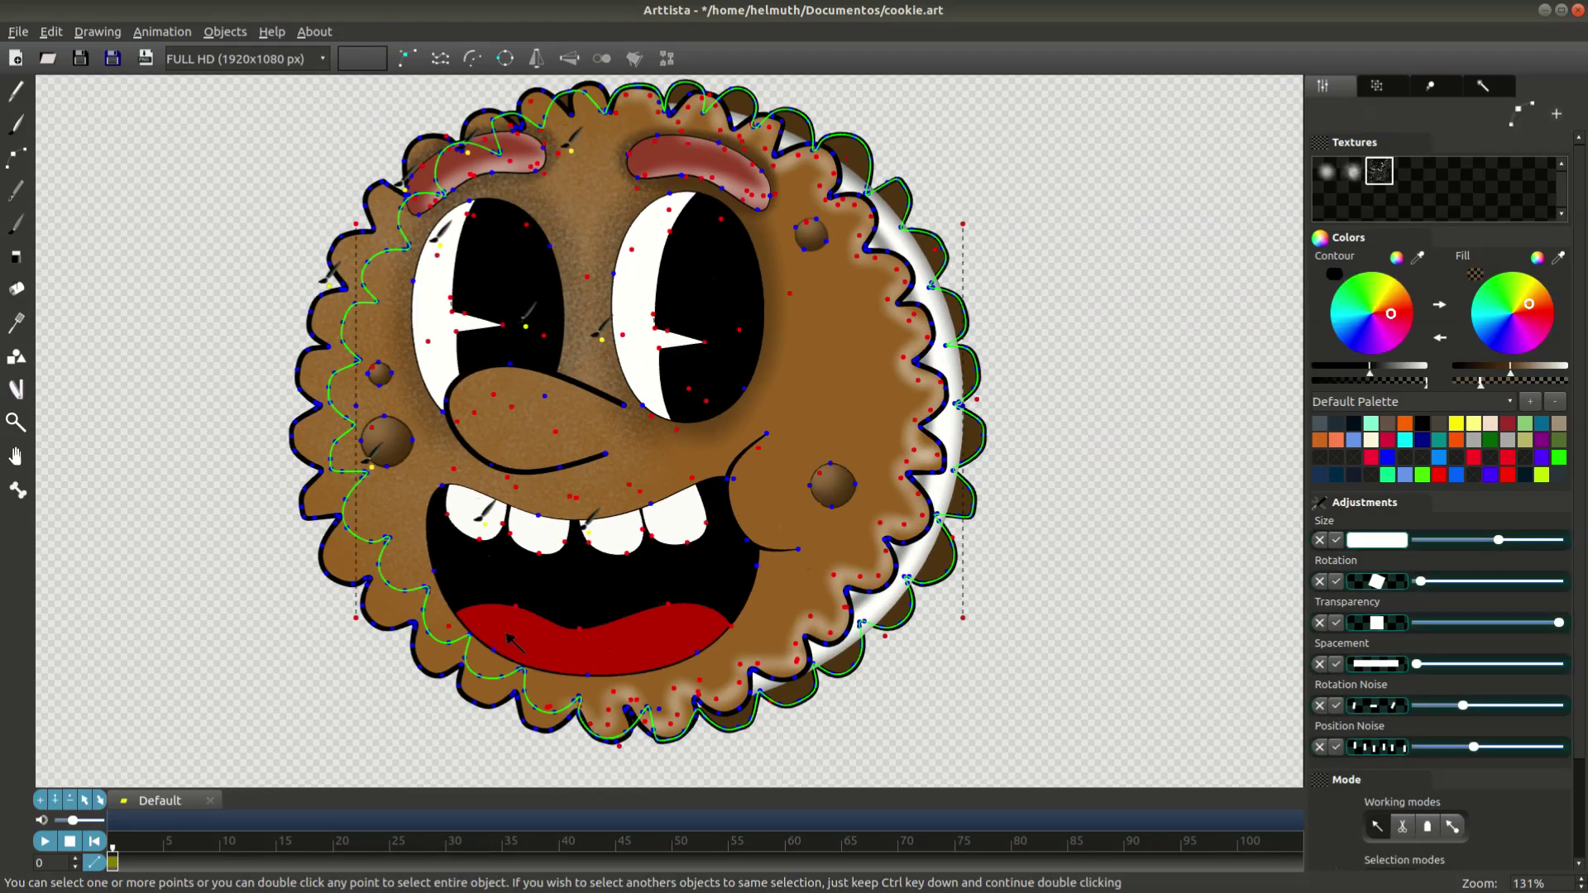
Extend the translucent speckled texture across the right part of the cookie's front.
key("Tab")
key("Tab")
double_click(868, 494)
left_click(755, 398)
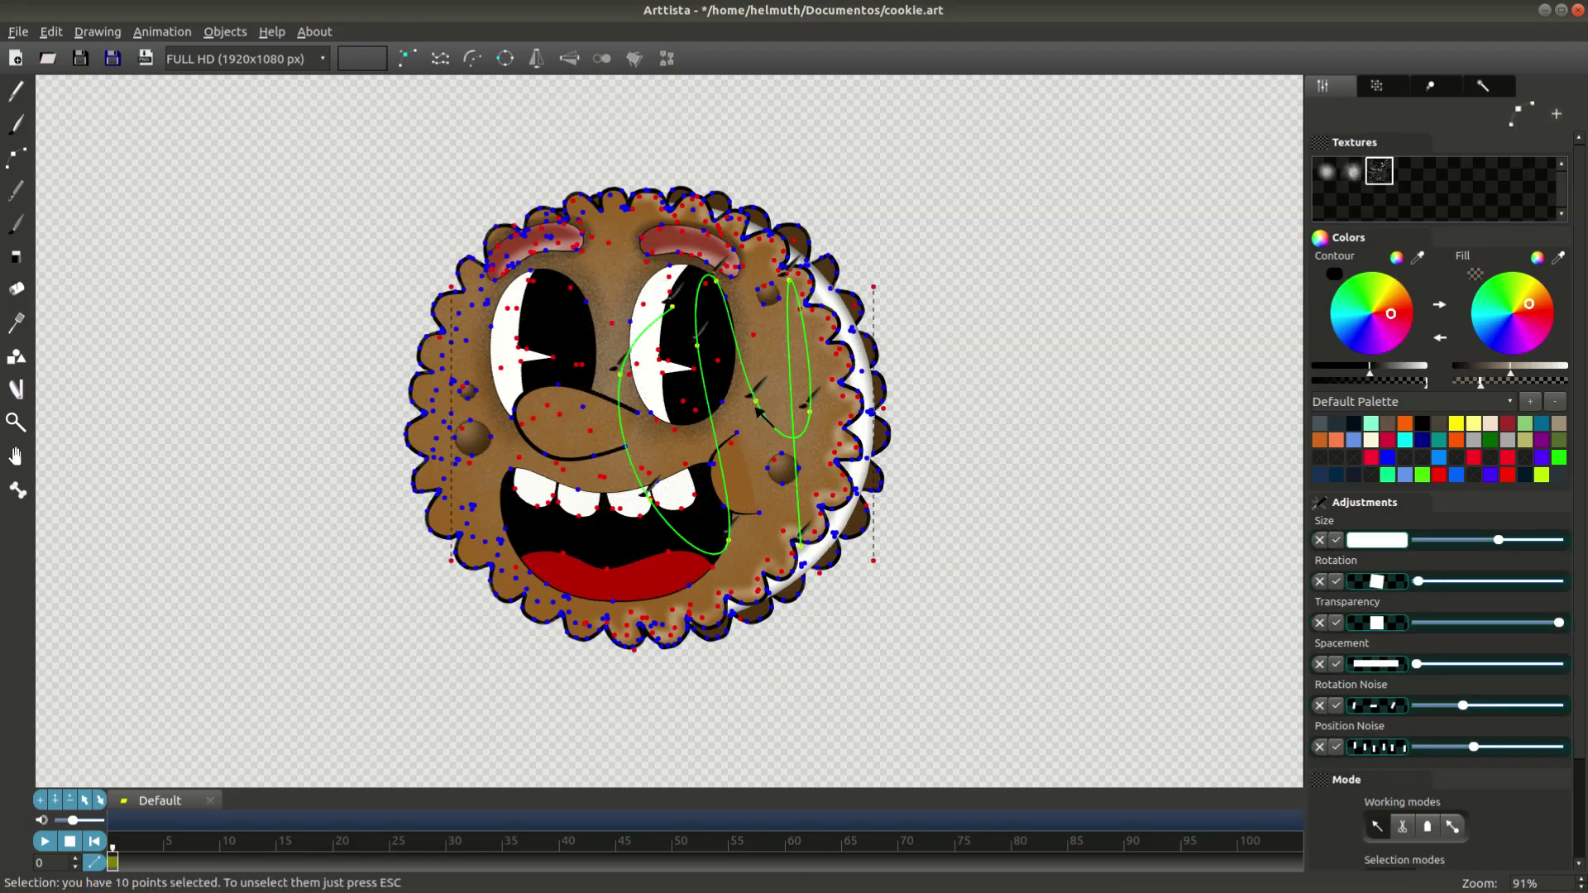
key("Tab")
scroll(996, 636, "up", 2)
scroll(996, 638, "down", 3)
key("Tab")
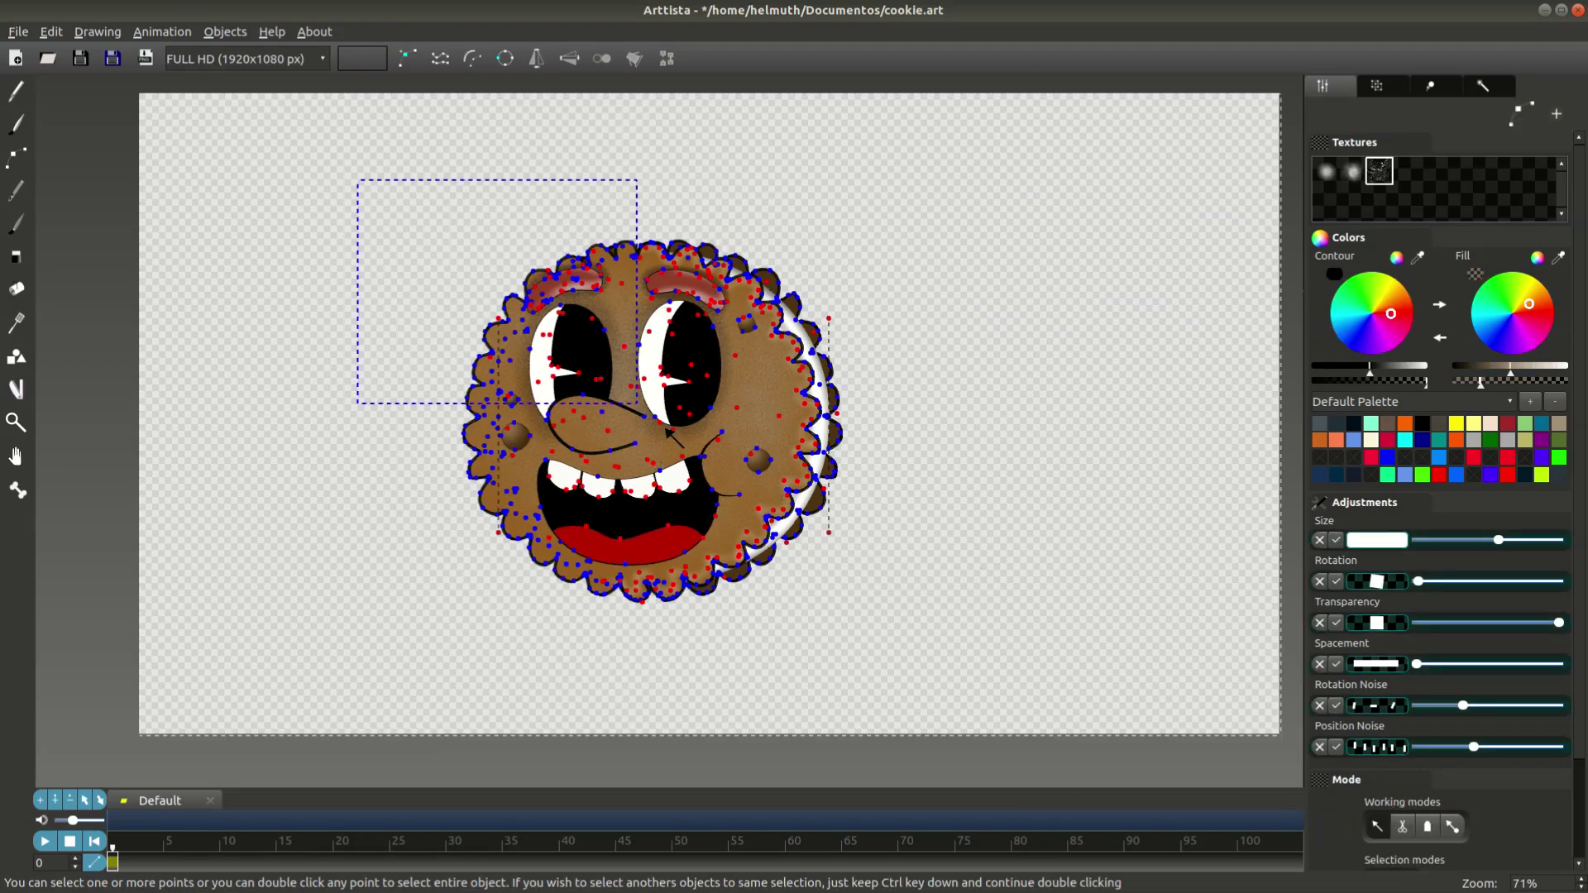
Select the whole cookie character and enlarge it on the canvas.
left_click_drag(347, 166, 910, 620)
key("Tab")
key("Tab")
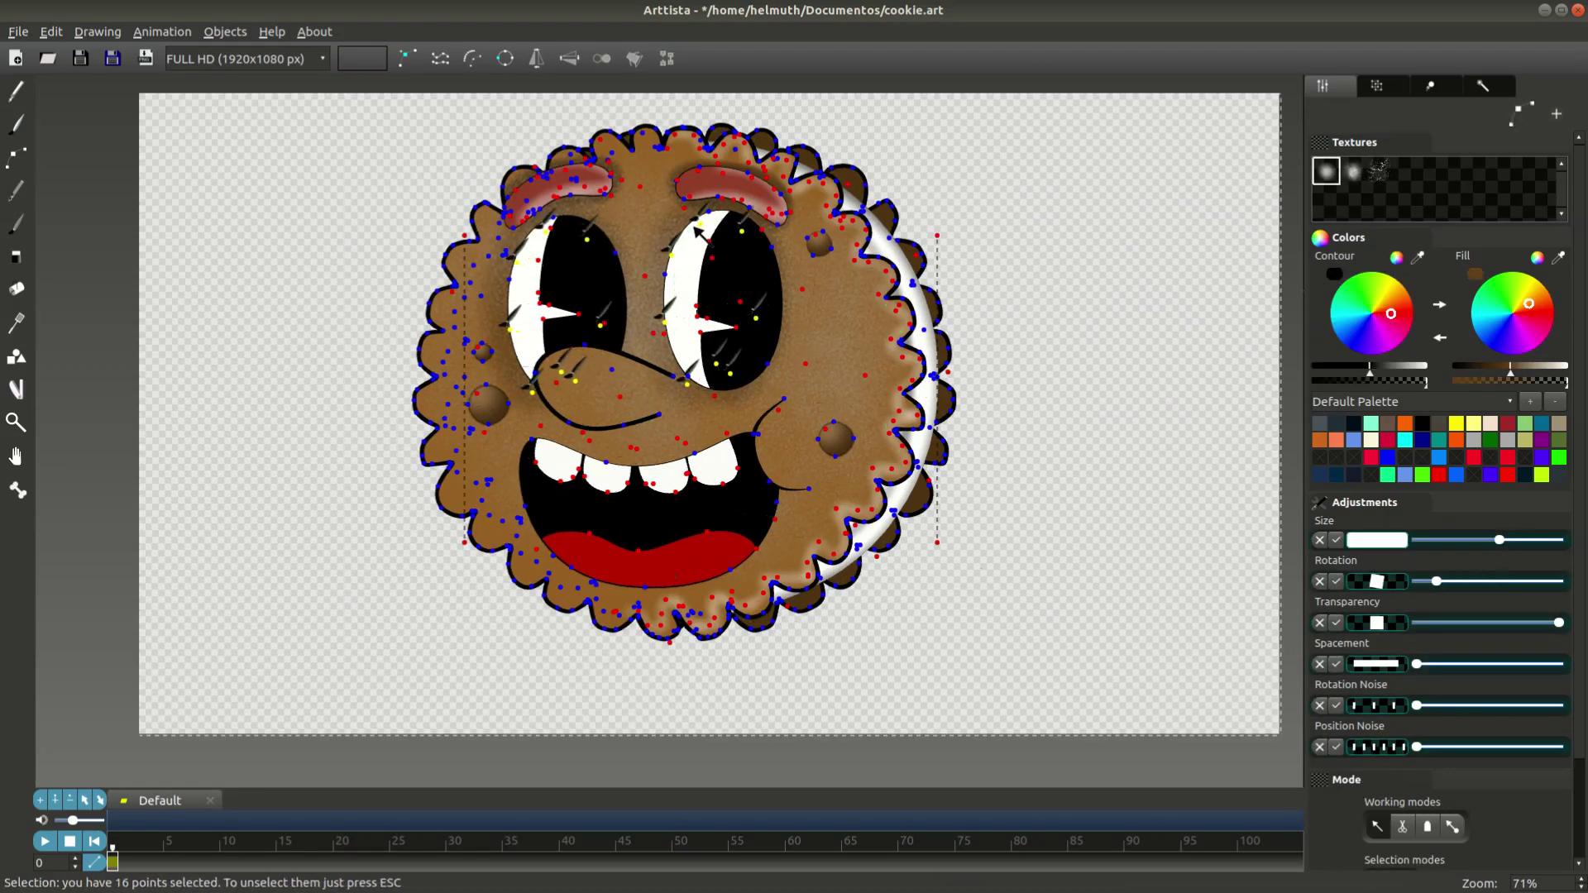
Select the soft shadow strokes around the eyes with the cookie's front outline and reapply the shading over the speckles.
double_click(918, 440, "ctrl")
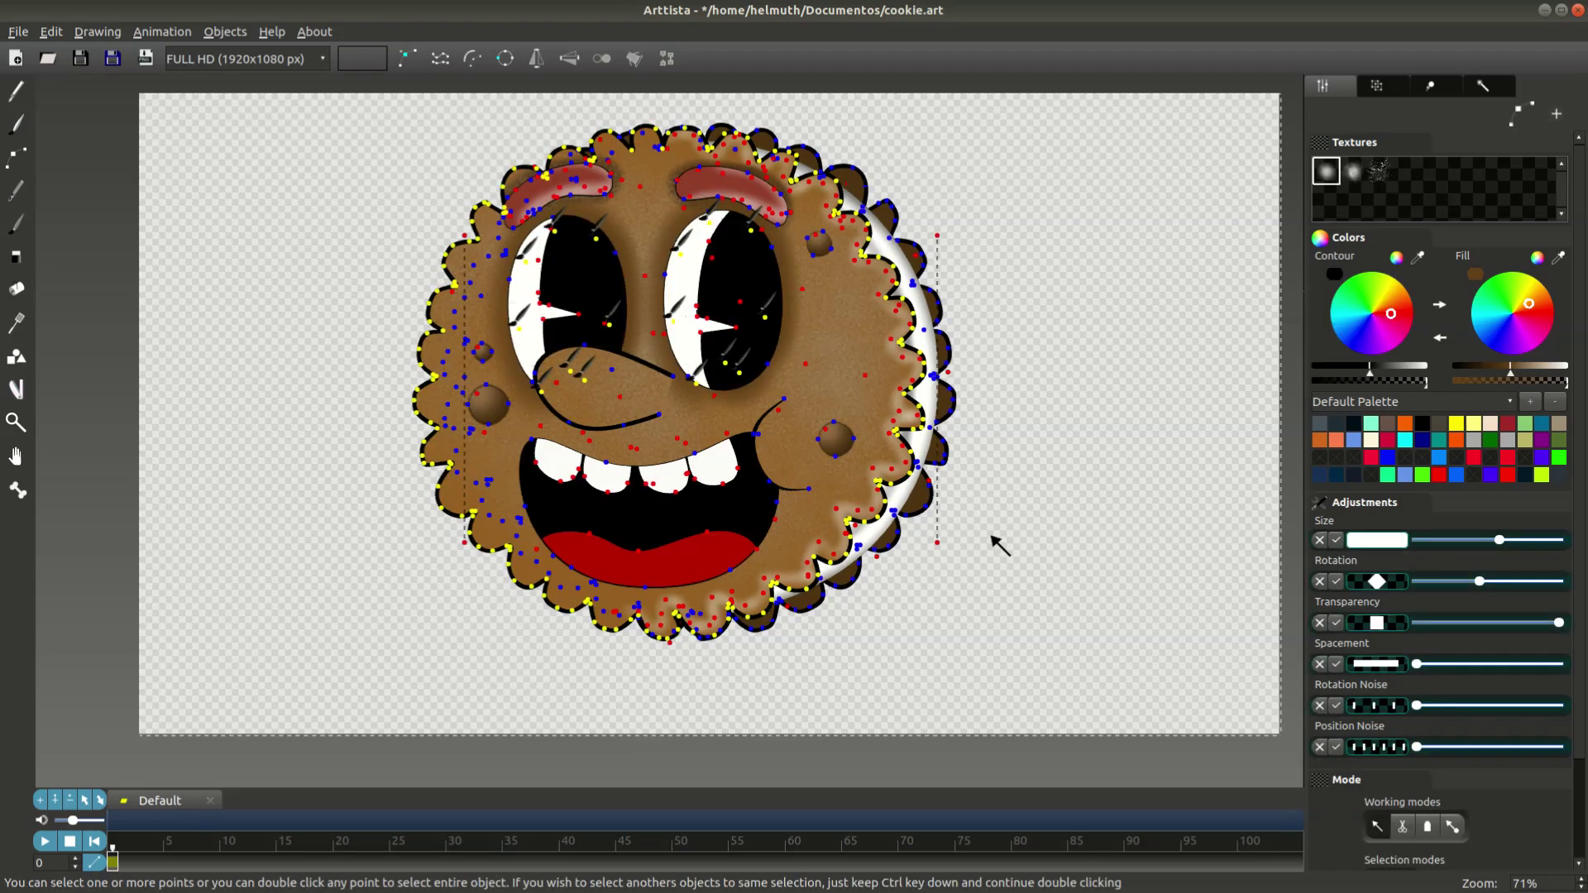
key("Tab")
key("Tab")
Stipple dark brown speckles on the left part of the nose with the textured brush.
key("Tab")
key("Tab")
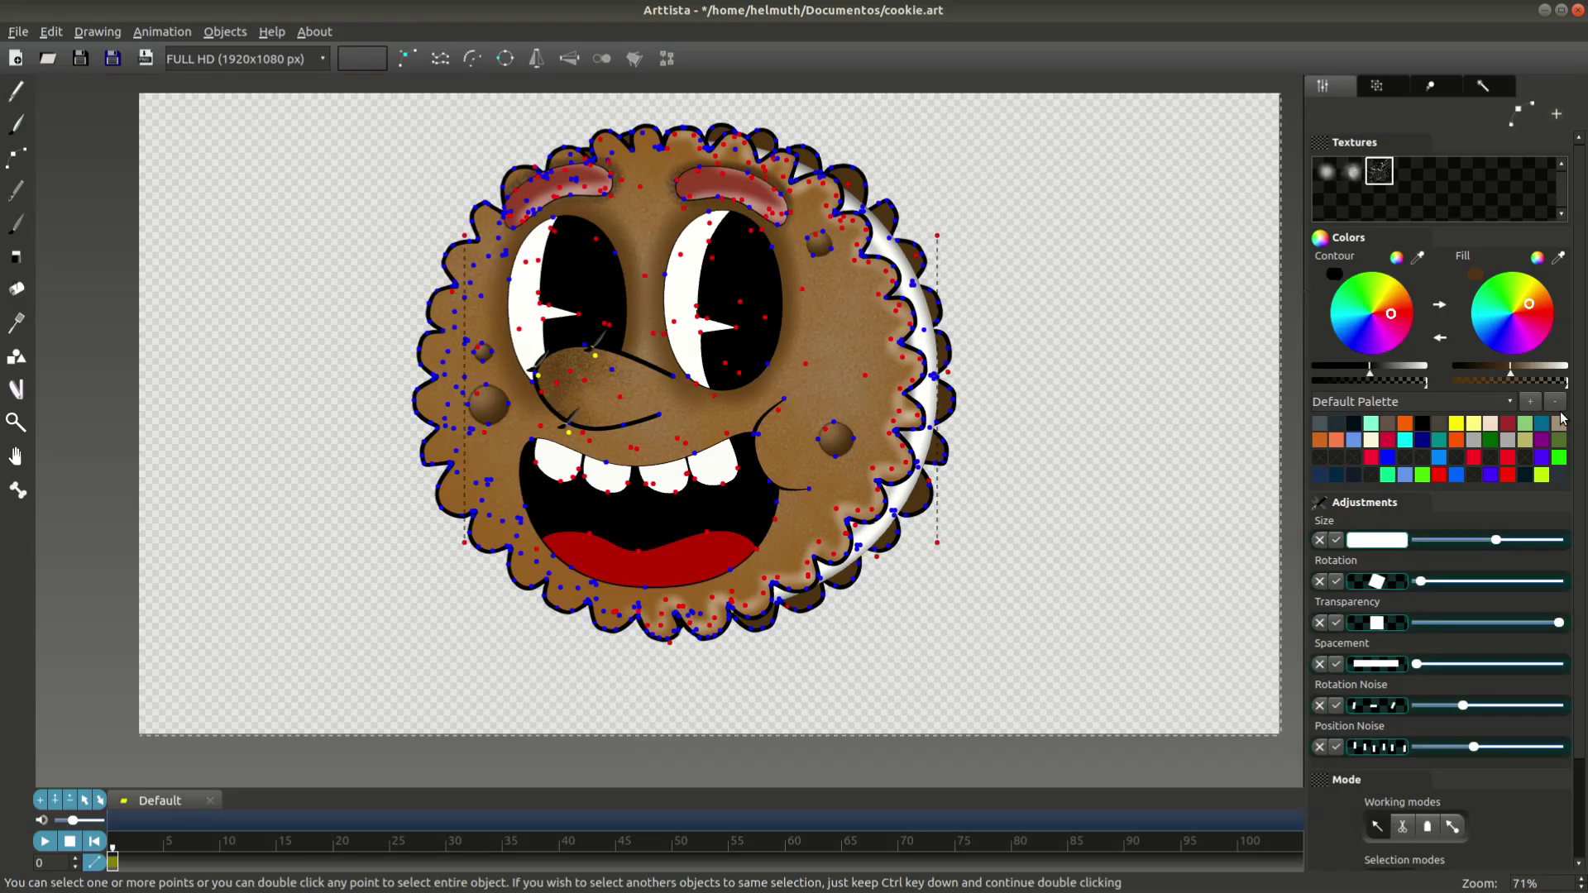
left_click_drag(713, 258, 852, 521)
key("Tab")
key("Tab")
key("Tab")
key("Tab")
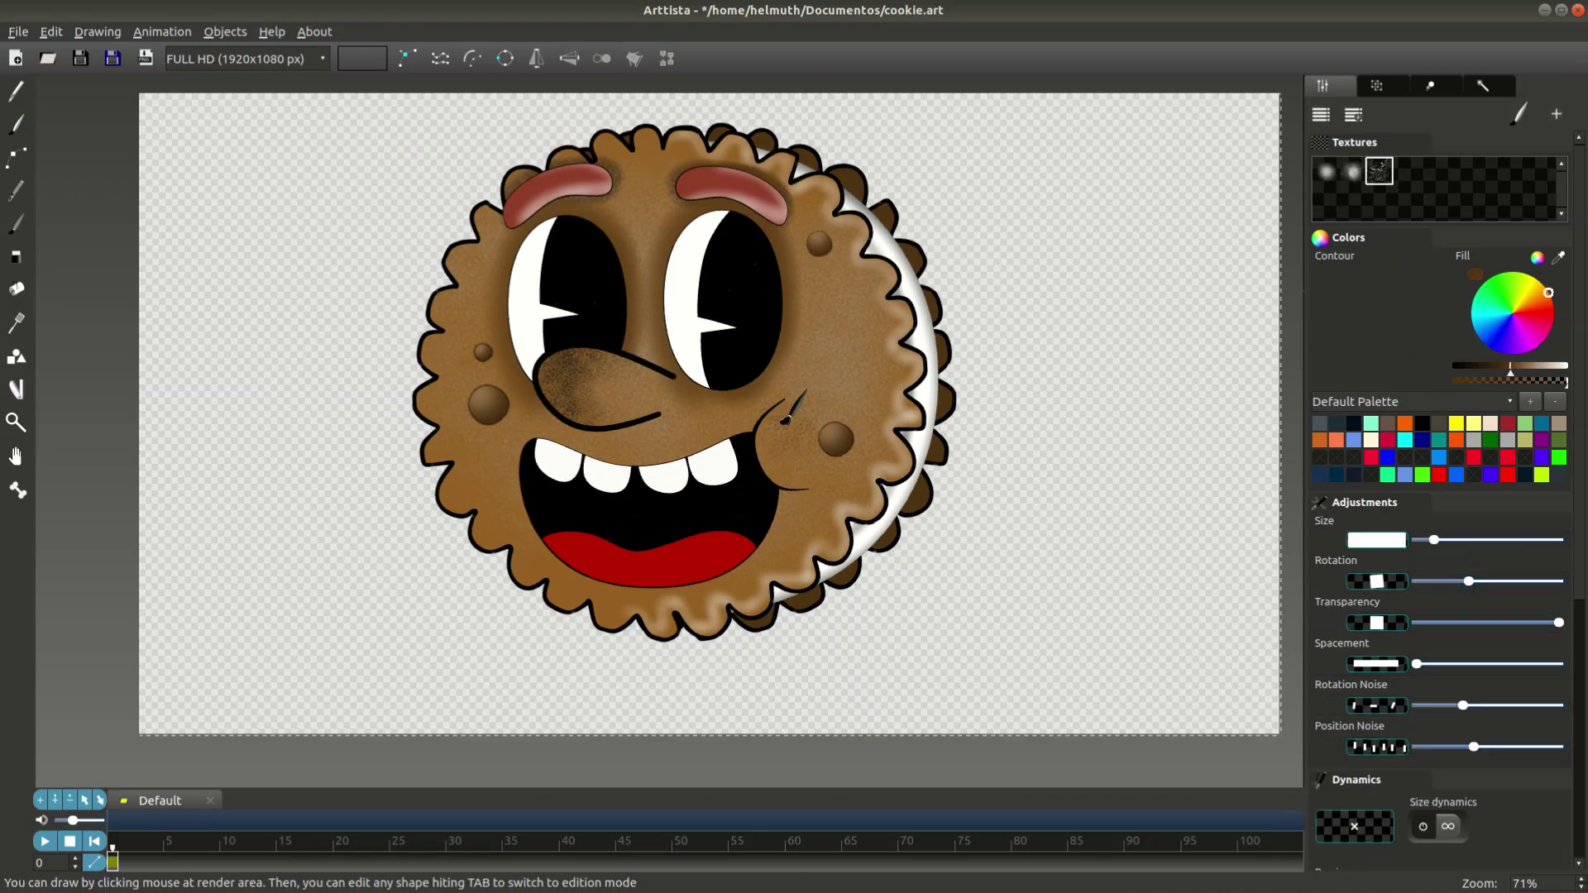
Taper the ends of the nose's contour line.
left_click(672, 412)
key("Tab")
scroll(999, 539, "down", 2)
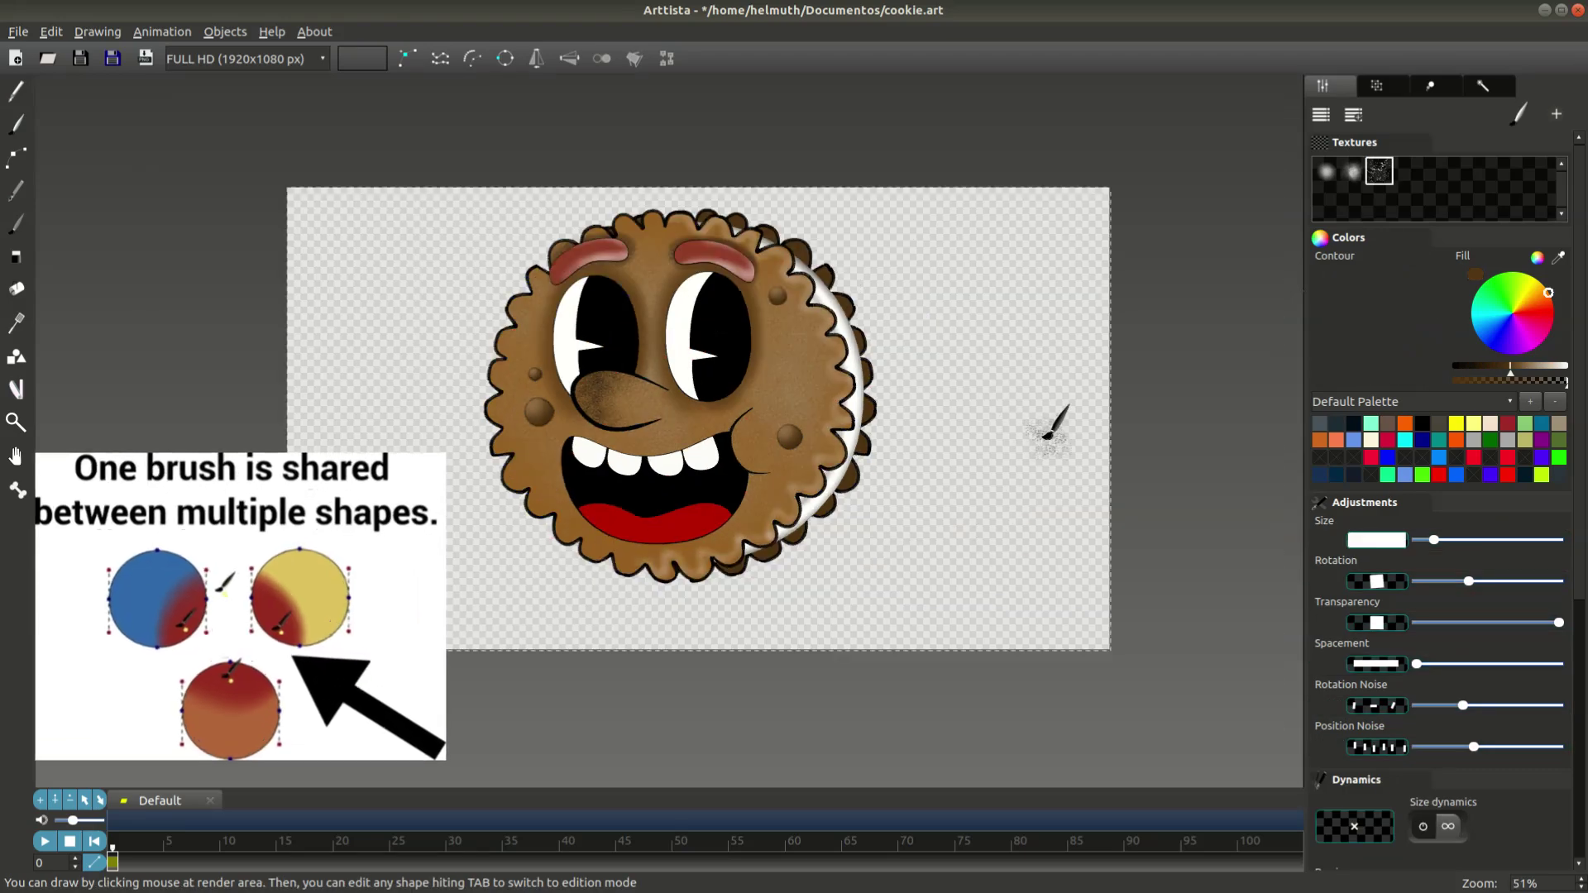
Enable the saturation and exposure effects, set exposure gamma to 0.87 and raise the saturation slightly.
left_click(1483, 85)
left_click(1329, 178)
left_click_drag(1449, 291, 1434, 291)
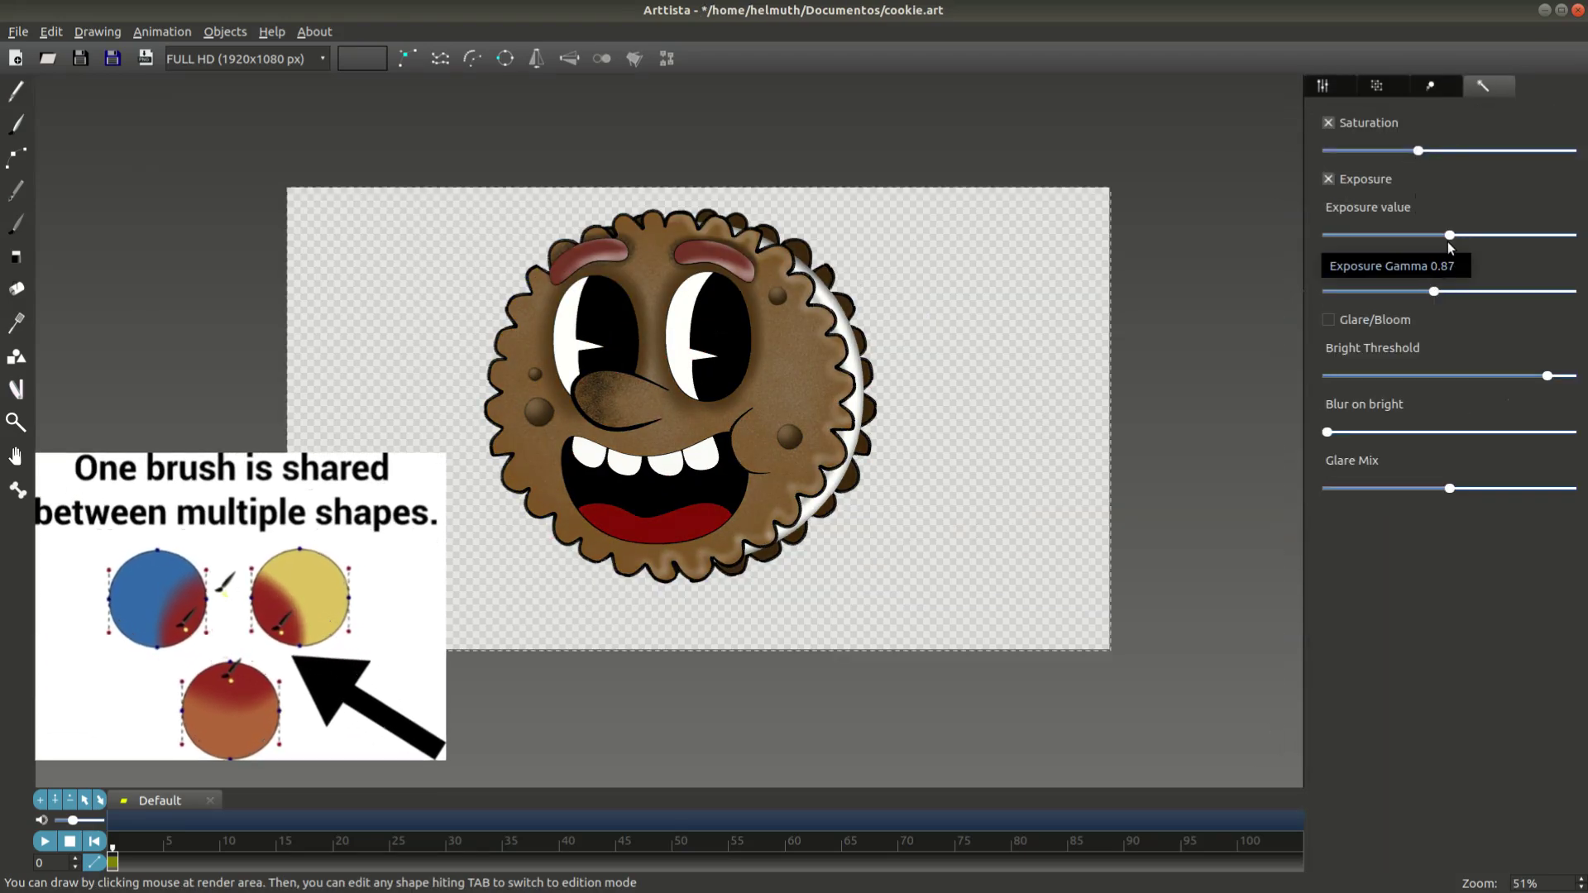
scroll(992, 414, "up", 4)
mouse_move(1417, 150)
left_mouse_down()
mouse_move(1492, 151)
mouse_move(1444, 150)
left_mouse_up()
scroll(1045, 277, "down", 2)
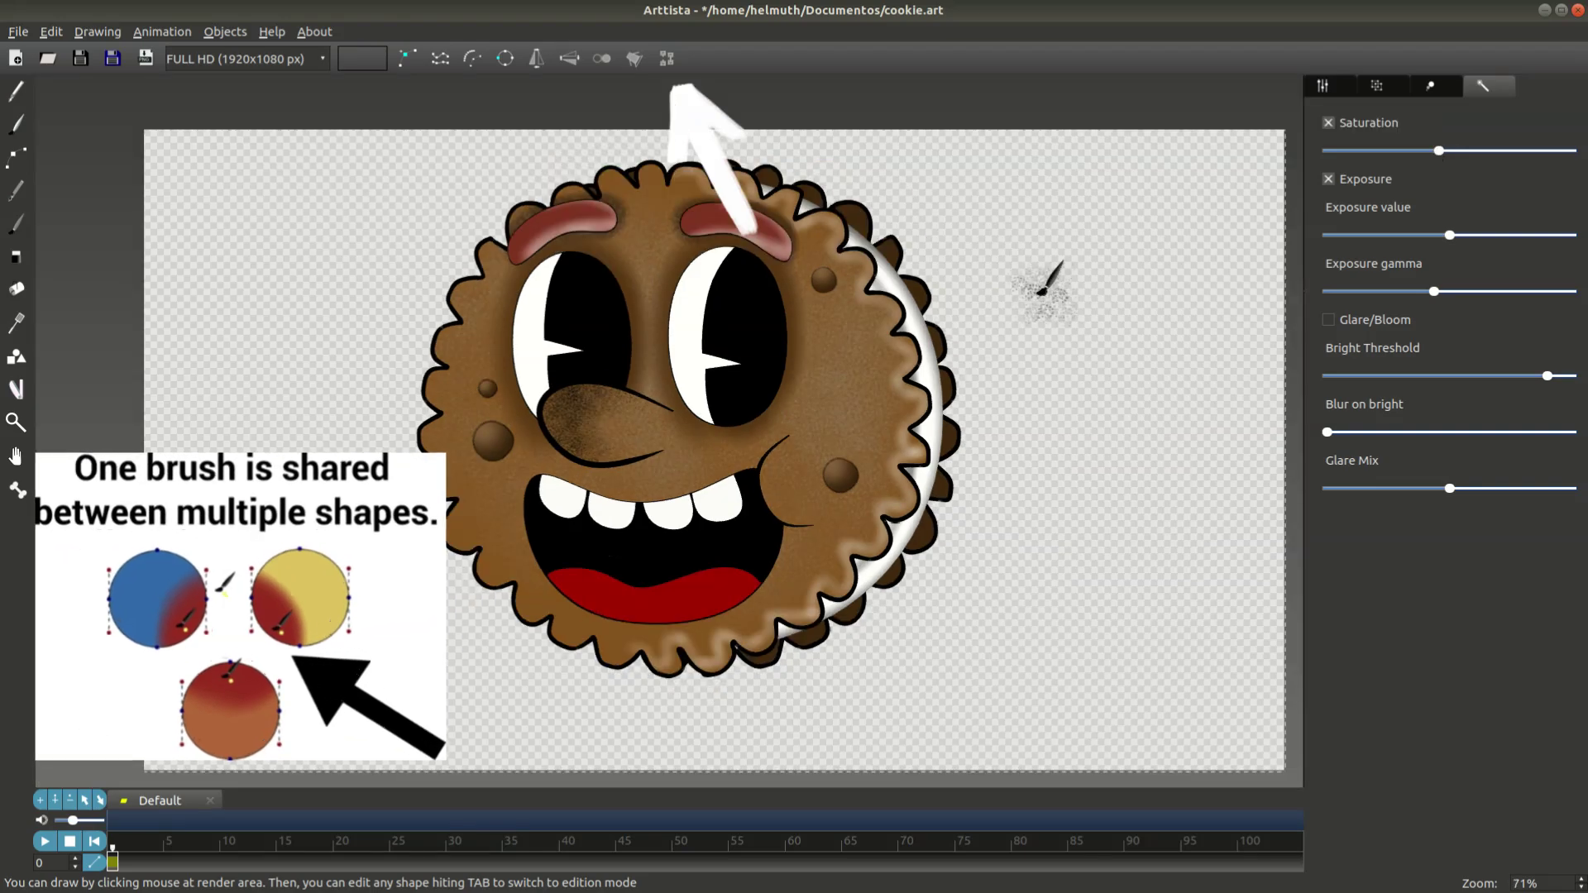
Save the drawing under the new name cookie3.art.
key("ctrl+shift+s")
key("Return")
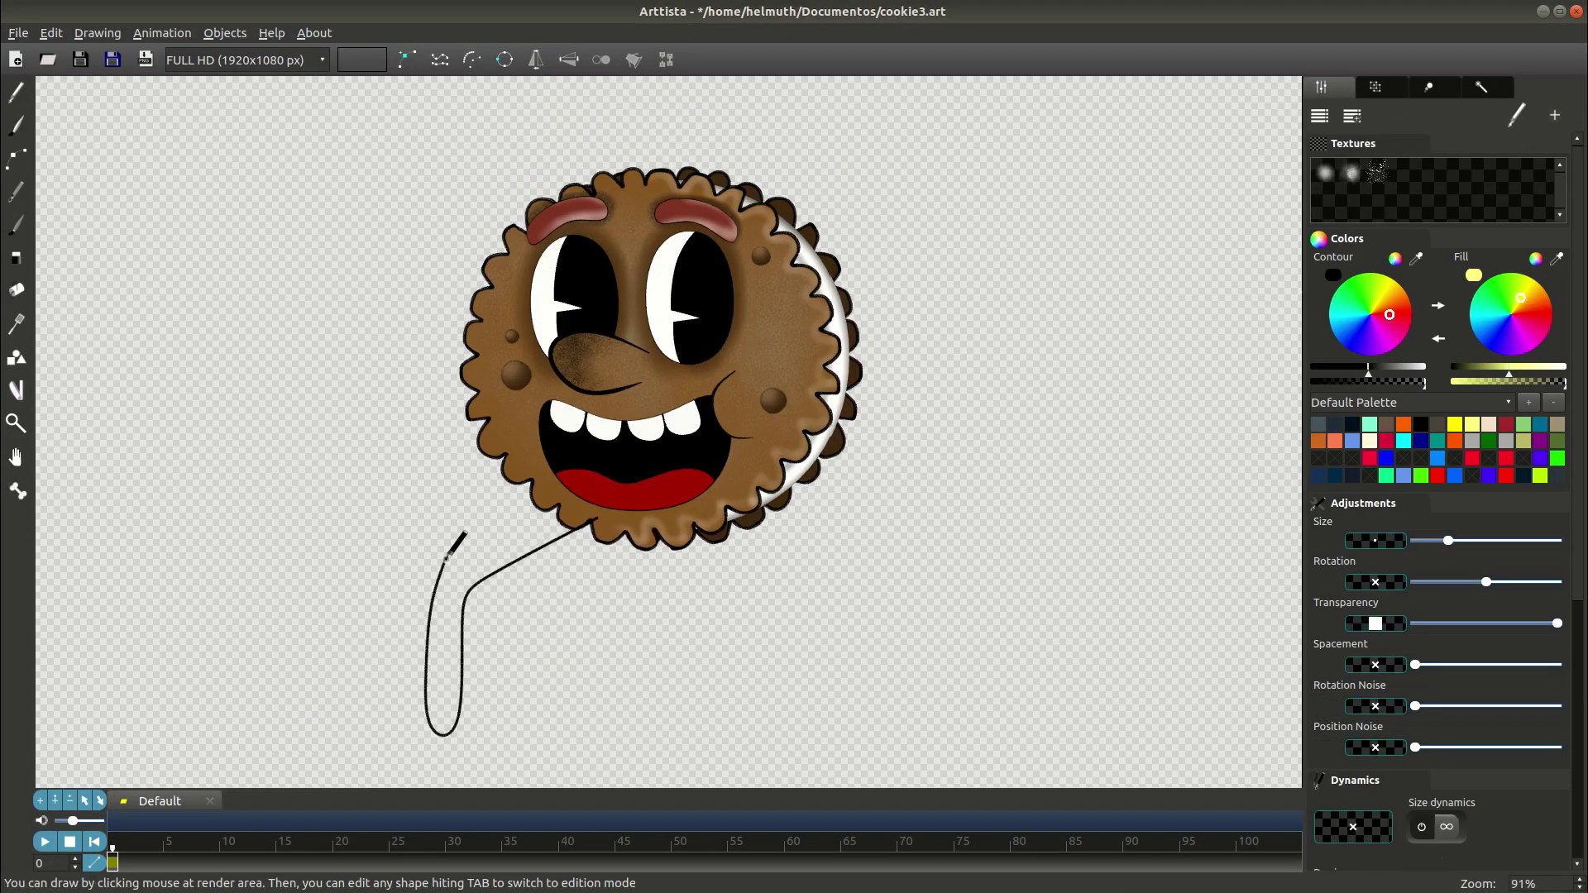
Draw a curved black leg below the cookie's left side and add a dark brown boot at its end.
key("Tab")
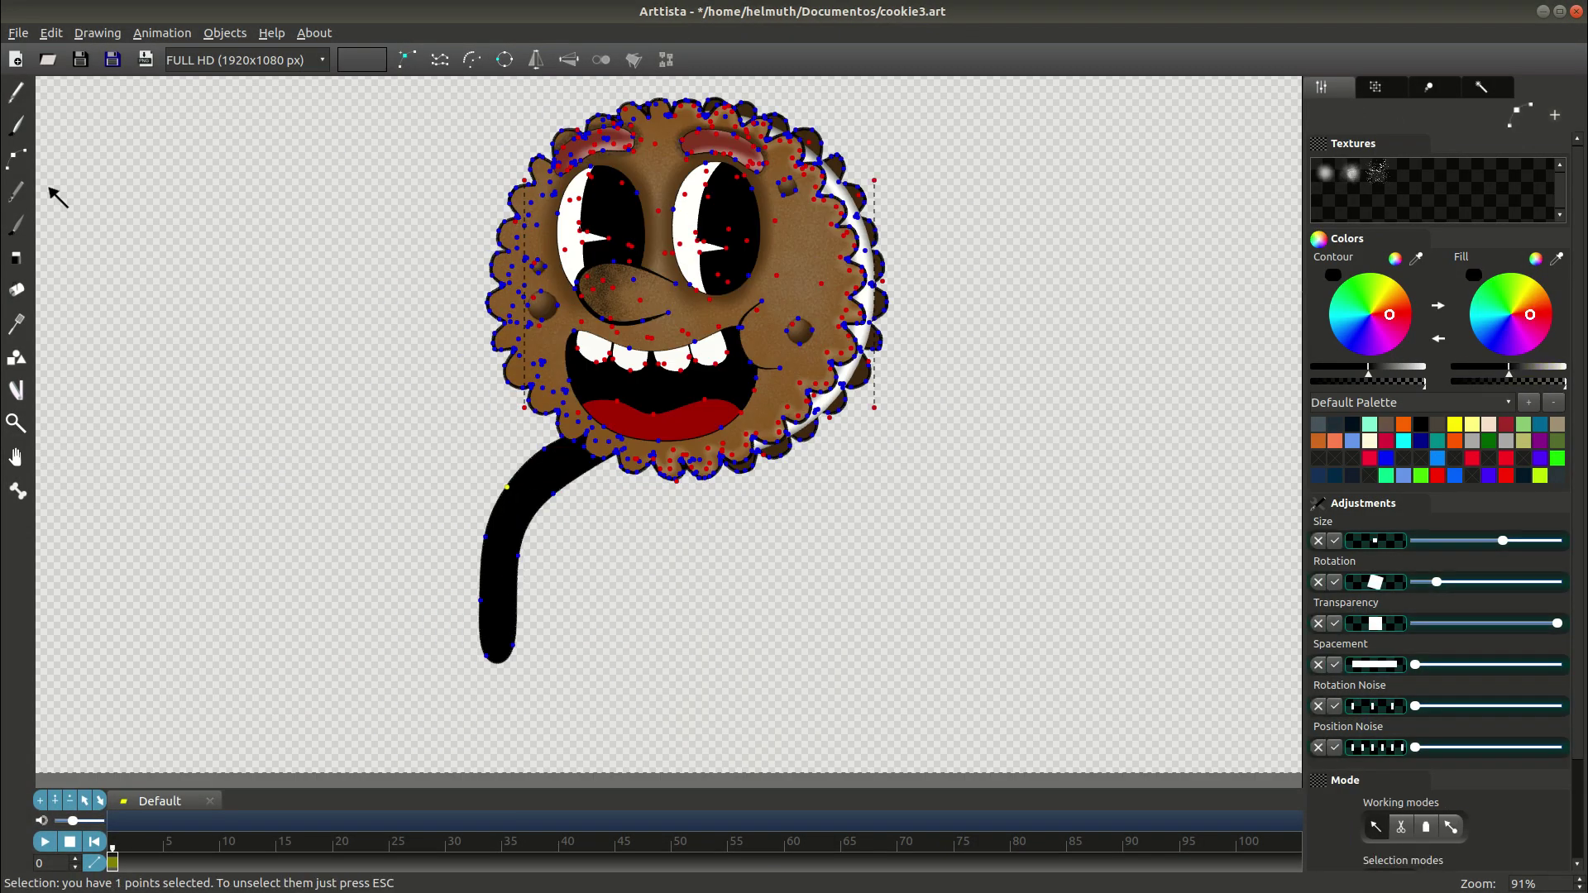
key("Tab")
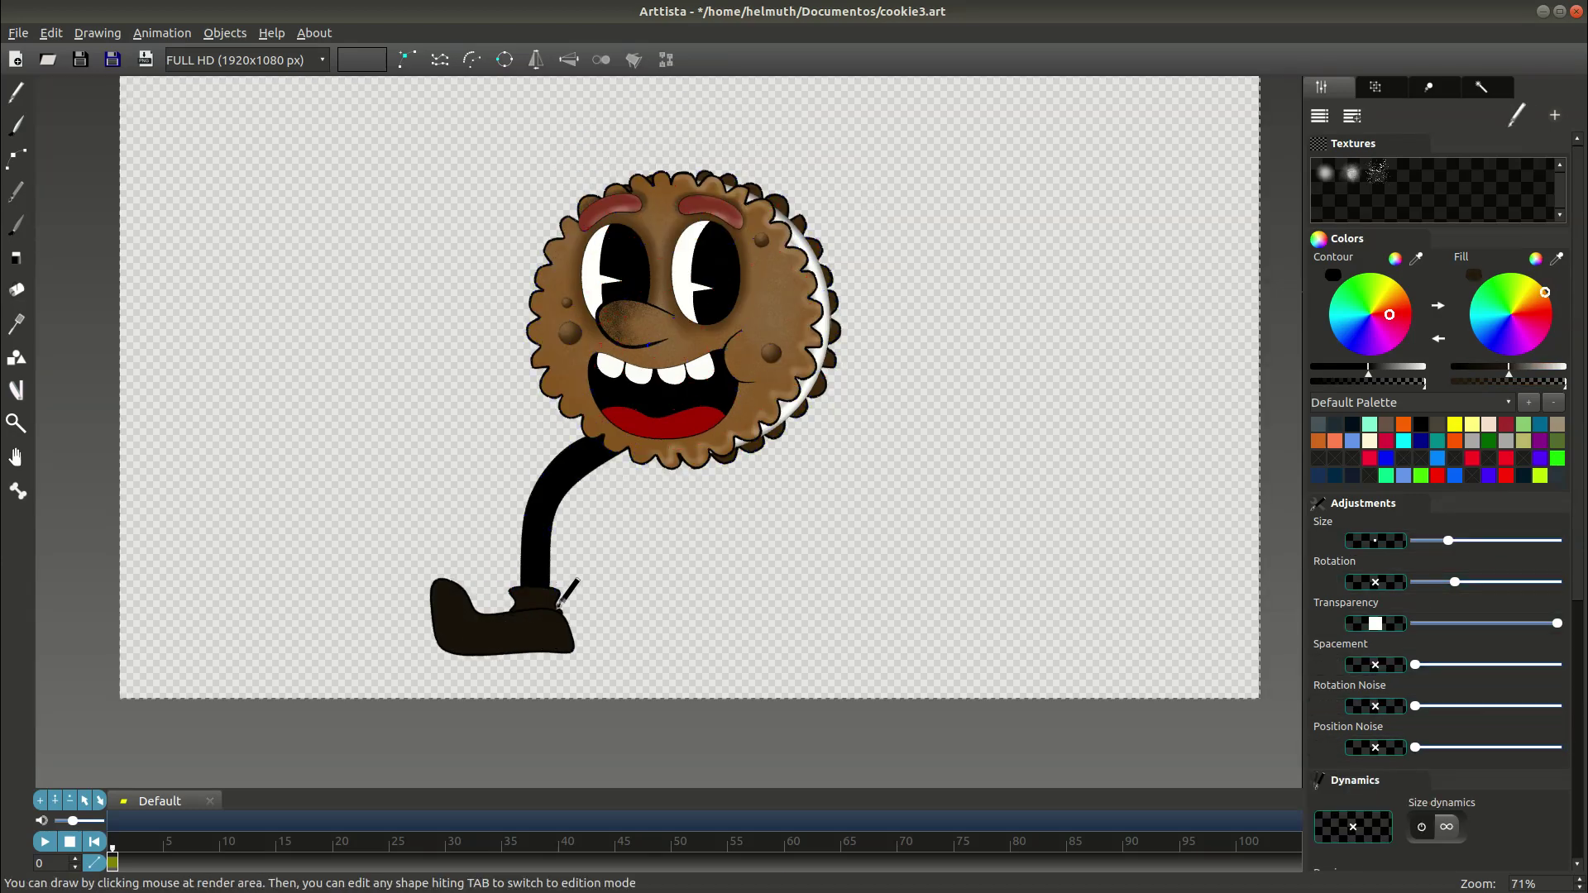
key("Tab")
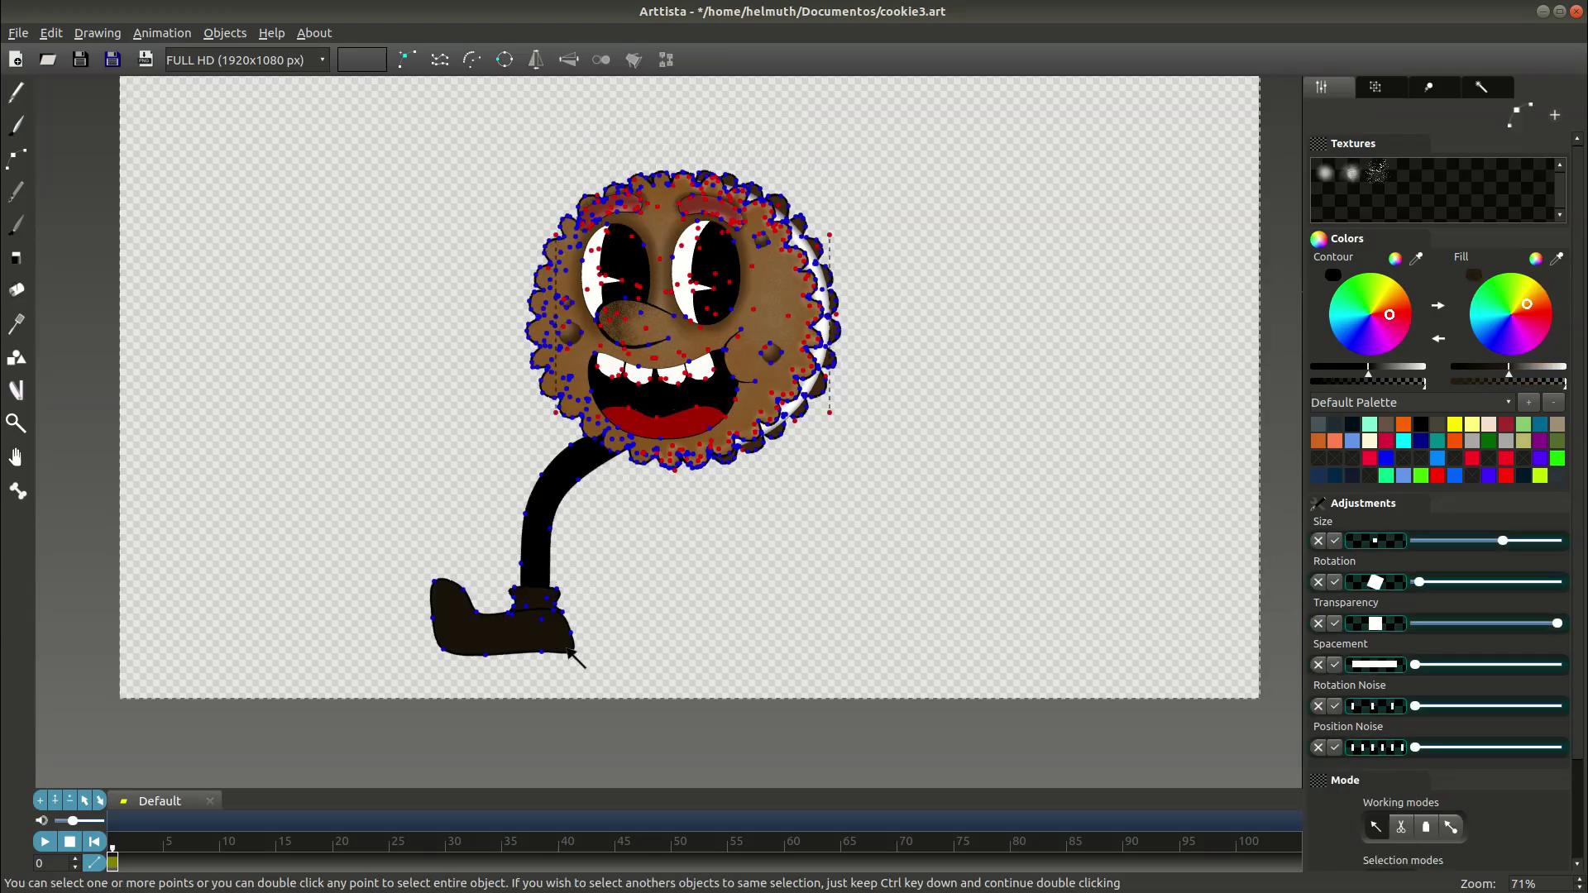
key("ctrl+c")
key("ctrl+v")
mouse_move(537, 529)
left_mouse_down()
mouse_move(718, 553)
mouse_move(609, 498)
left_mouse_up()
key("Tab")
key("Tab")
key("ctrl+z")
key("ctrl+z")
key("ctrl+z")
key("ctrl+z")
Reshape the leg into a straighter one and paste a copy of it with its boot beside the first.
scroll(849, 538, "up", 2)
key("Tab")
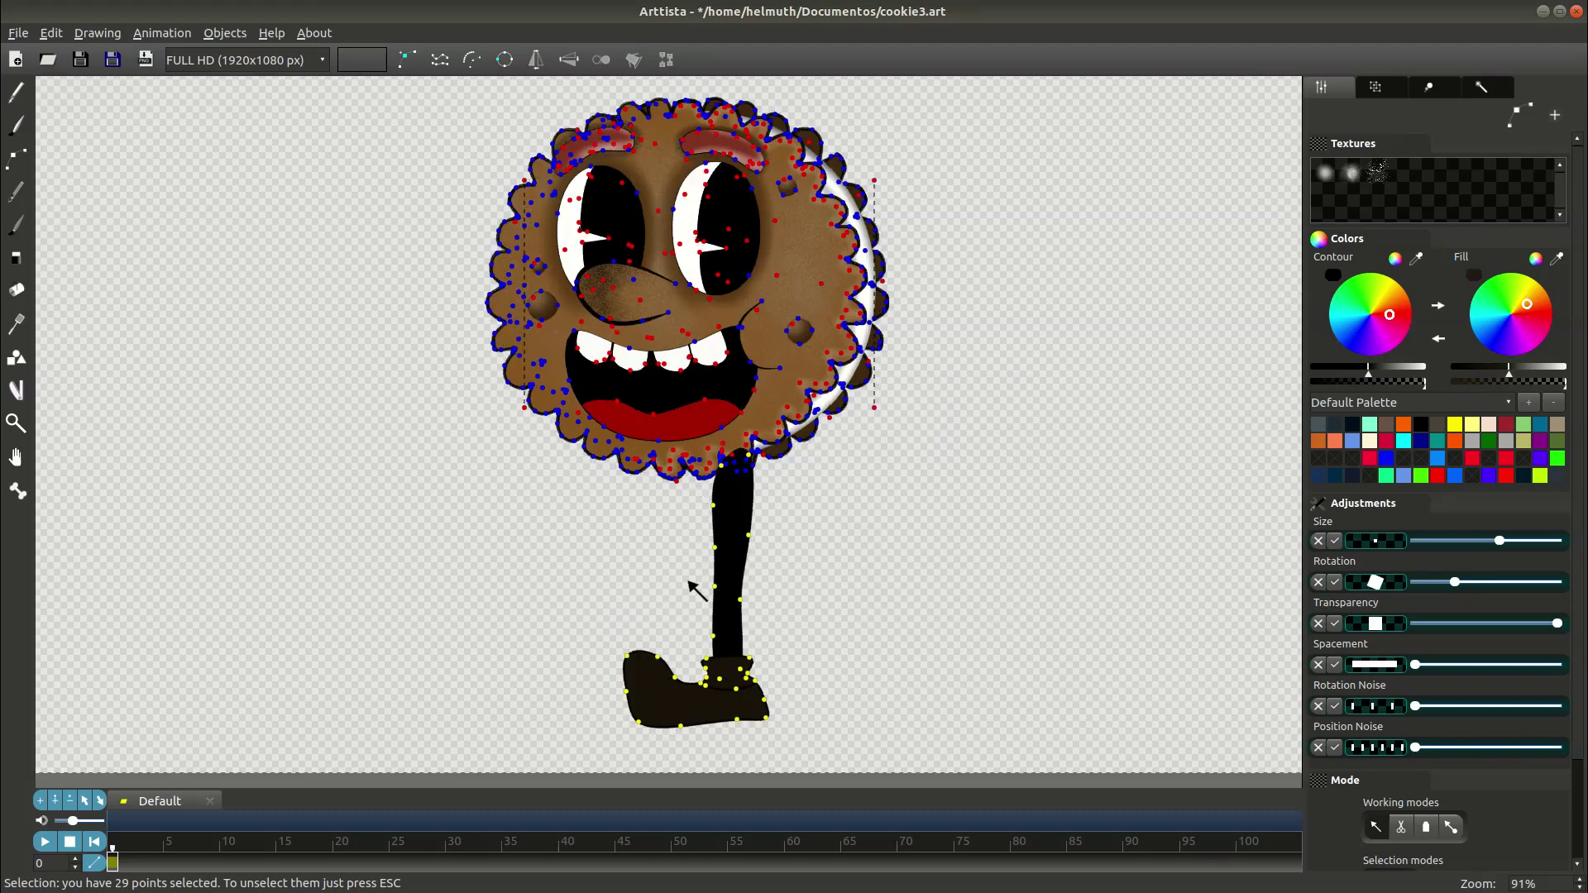
key("ctrl+z")
key("Tab")
key("ctrl+v")
left_click_drag(732, 579, 649, 579)
Send the right leg behind the cookie so its upper end is covered by the scalloped edge.
scroll(824, 618, "up", 8)
left_click(818, 626)
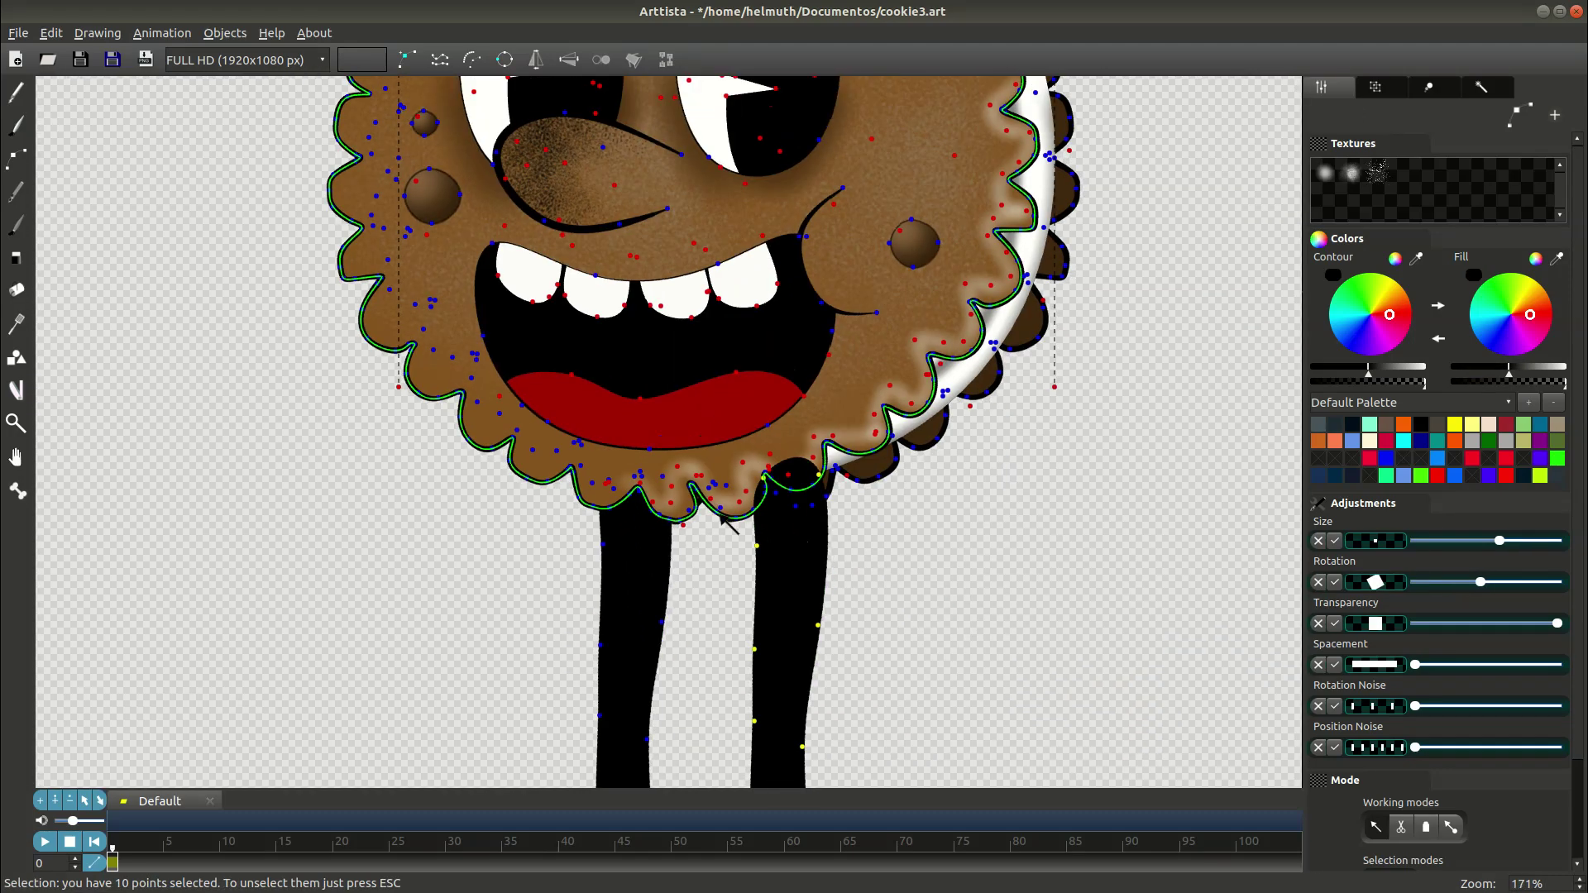
scroll(824, 618, "down", 6)
double_click(778, 632)
key("Tab")
Draw a dark brown arm that extends from the cookie's right side and bends downward.
scroll(679, 612, "down", 4)
mouse_move(690, 341)
left_mouse_down()
mouse_move(830, 436)
mouse_move(688, 323)
left_mouse_up()
key("Tab")
left_click_drag(794, 464, 873, 380)
left_click_drag(859, 415, 853, 431)
key("Tab")
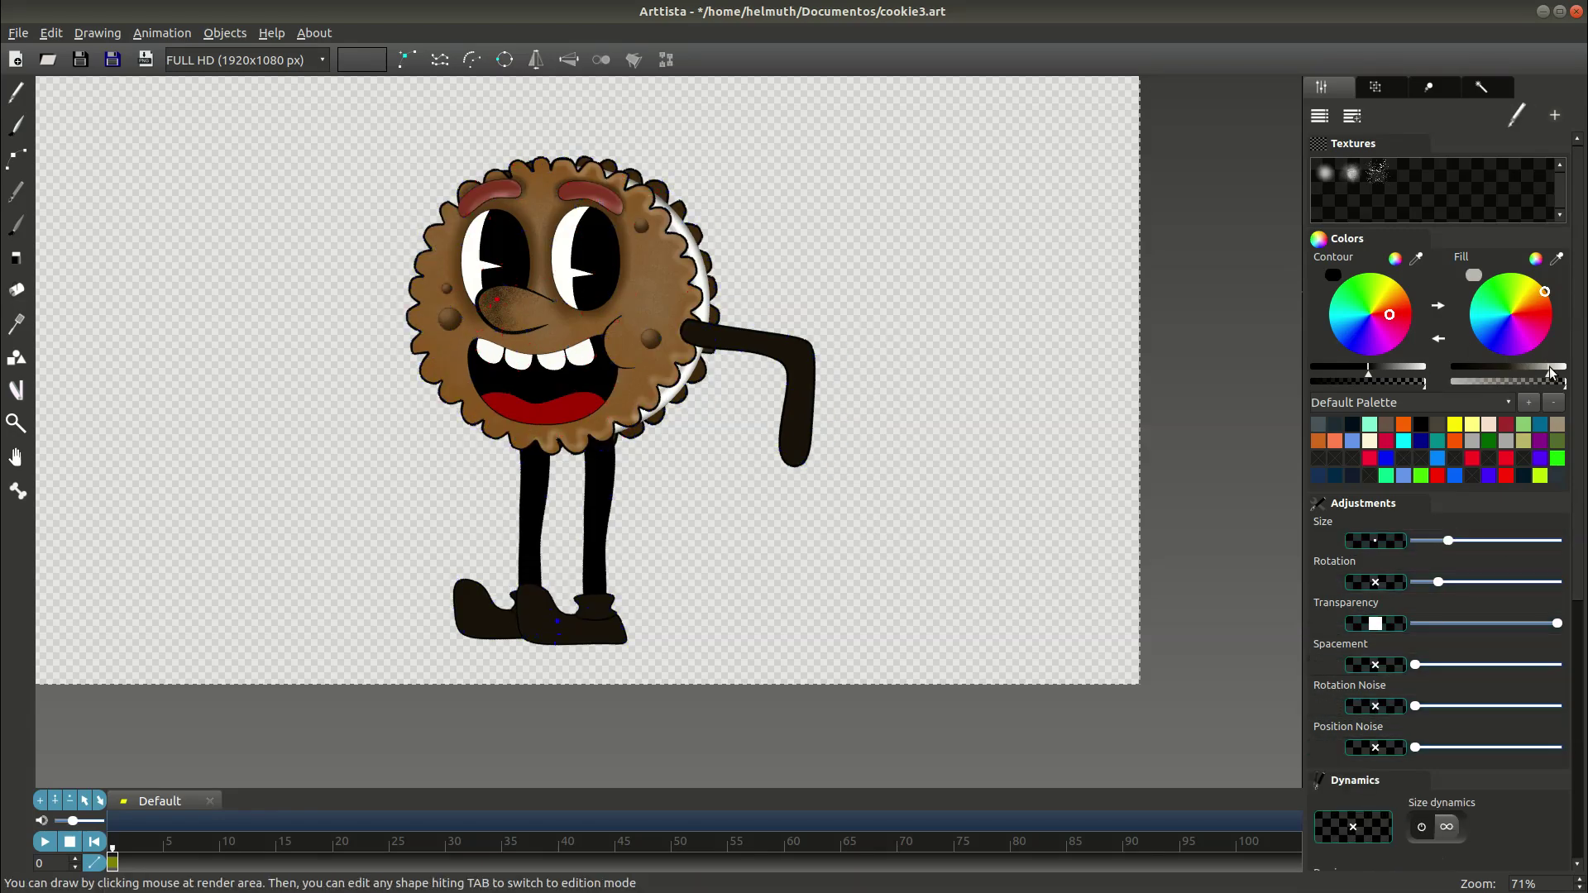
Set the fill to white and draw a rounded glove with a cuff at the end of the right arm.
key("Tab")
mouse_move(774, 494)
left_mouse_down()
mouse_move(782, 447)
mouse_move(822, 475)
left_mouse_up()
key("Delete")
key("Tab")
mouse_move(775, 464)
left_mouse_down()
mouse_move(816, 536)
mouse_move(824, 478)
left_mouse_up()
left_click_drag(757, 490, 747, 519)
key("Tab")
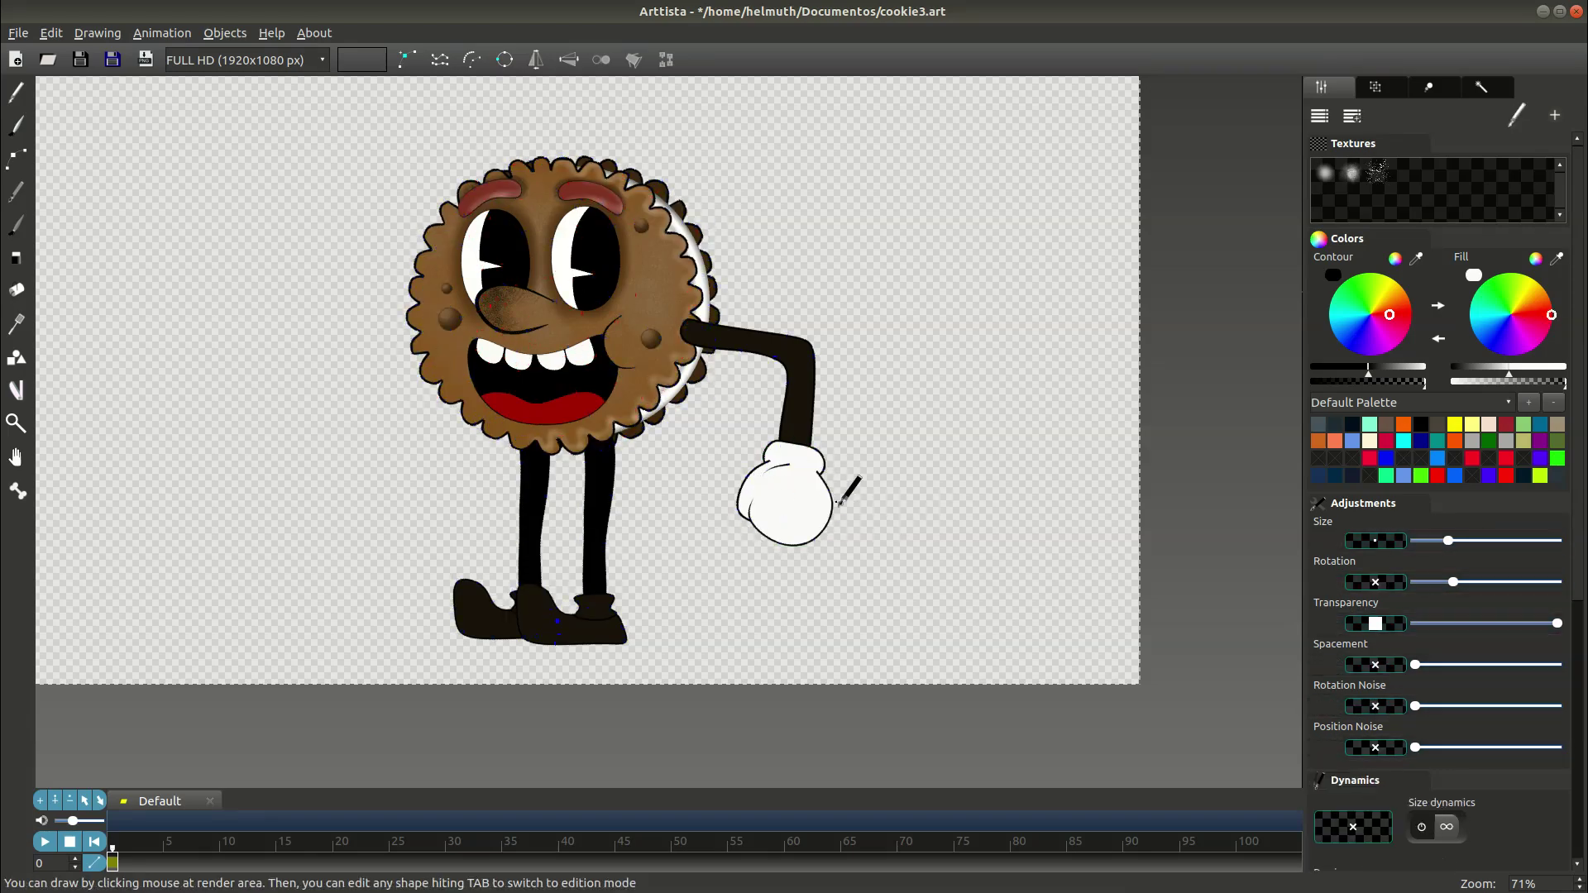
Add curved finger and thumb lines to the glove on the right arm.
scroll(770, 489, "up", 4)
key("Tab")
key("Tab")
scroll(808, 524, "up", 8)
scroll(929, 538, "down", 8)
key("Tab")
left_click_drag(837, 477, 840, 538)
key("Tab")
scroll(929, 604, "down", 4)
key("Tab")
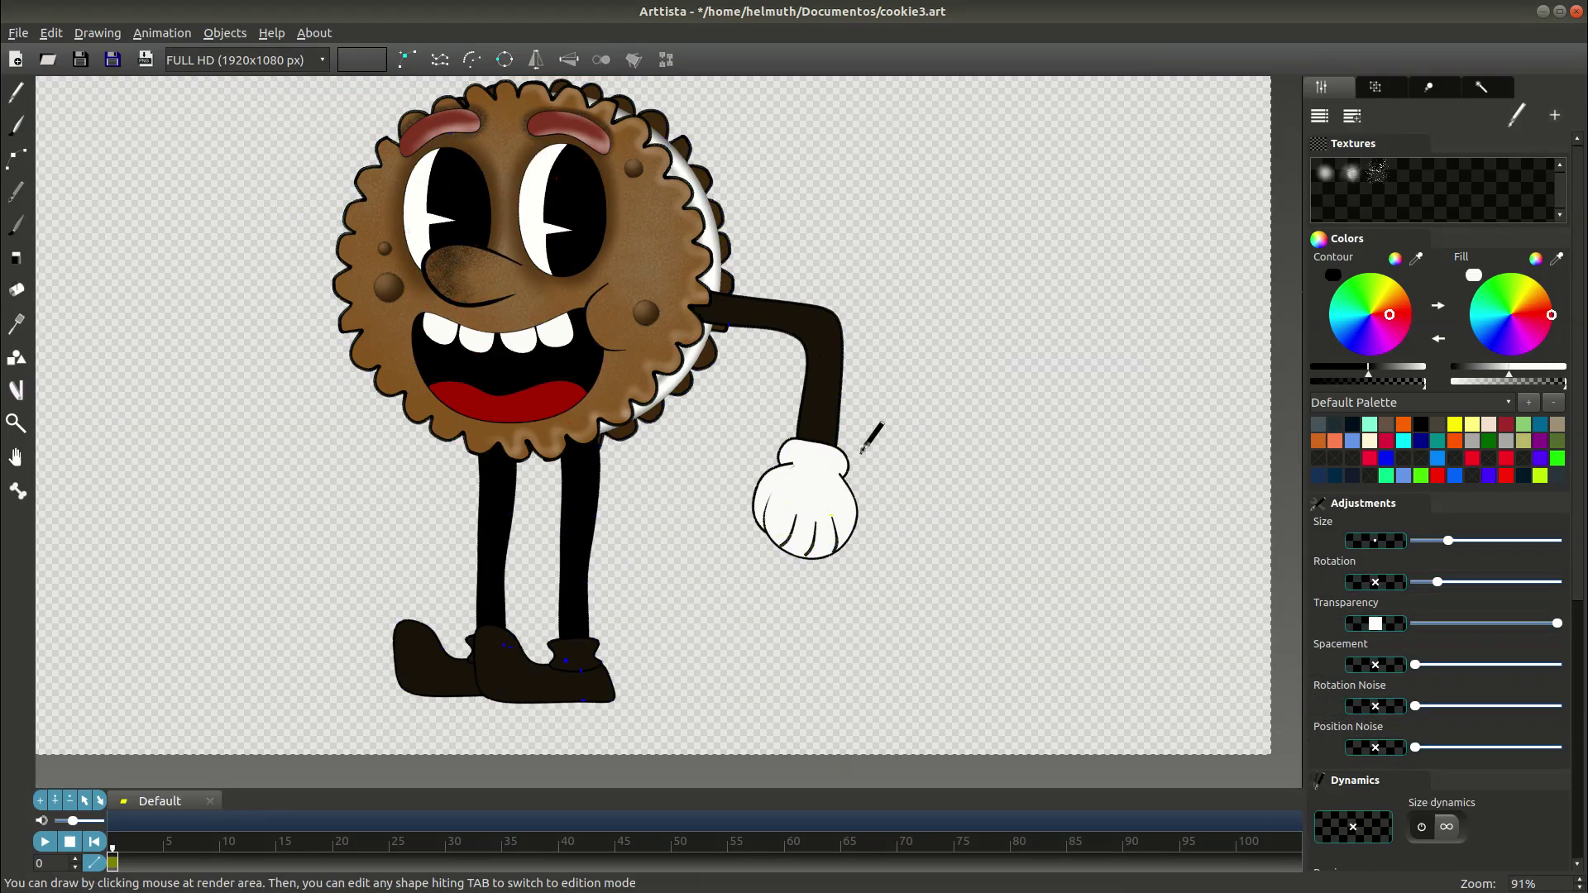
Draw a matching dark brown arm that bends downward on the cookie's left side.
left_click_drag(450, 321, 343, 439)
key("Tab")
key("Tab")
scroll(833, 549, "up", 4)
key("Tab")
key("Tab")
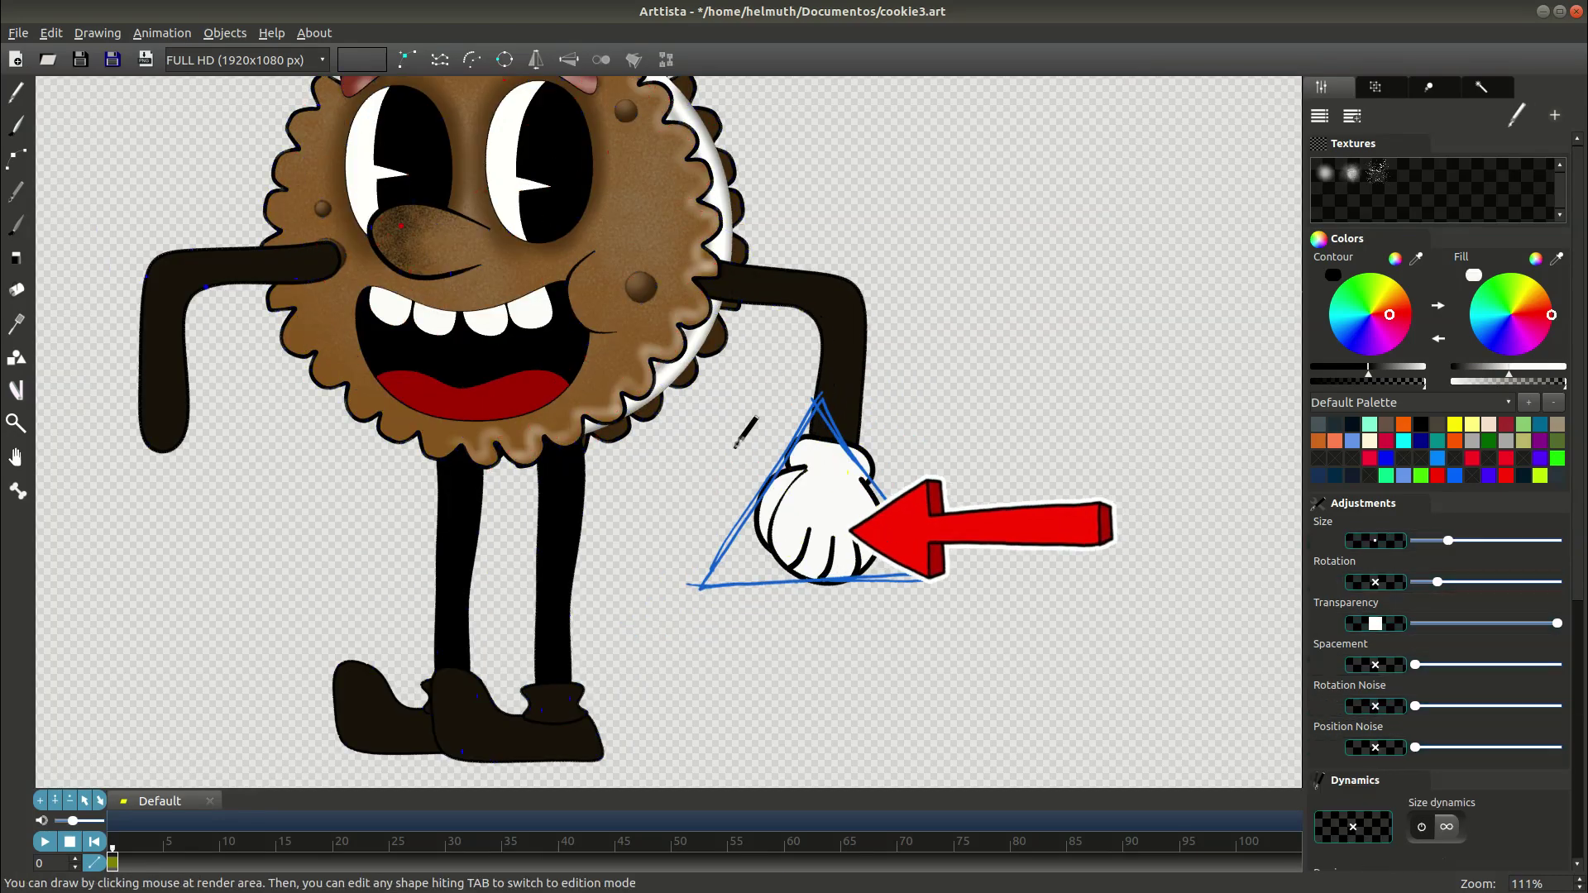
Draw a white glove cuff, a palm and a curled thumb at the end of the left arm.
scroll(662, 431, "down", 4)
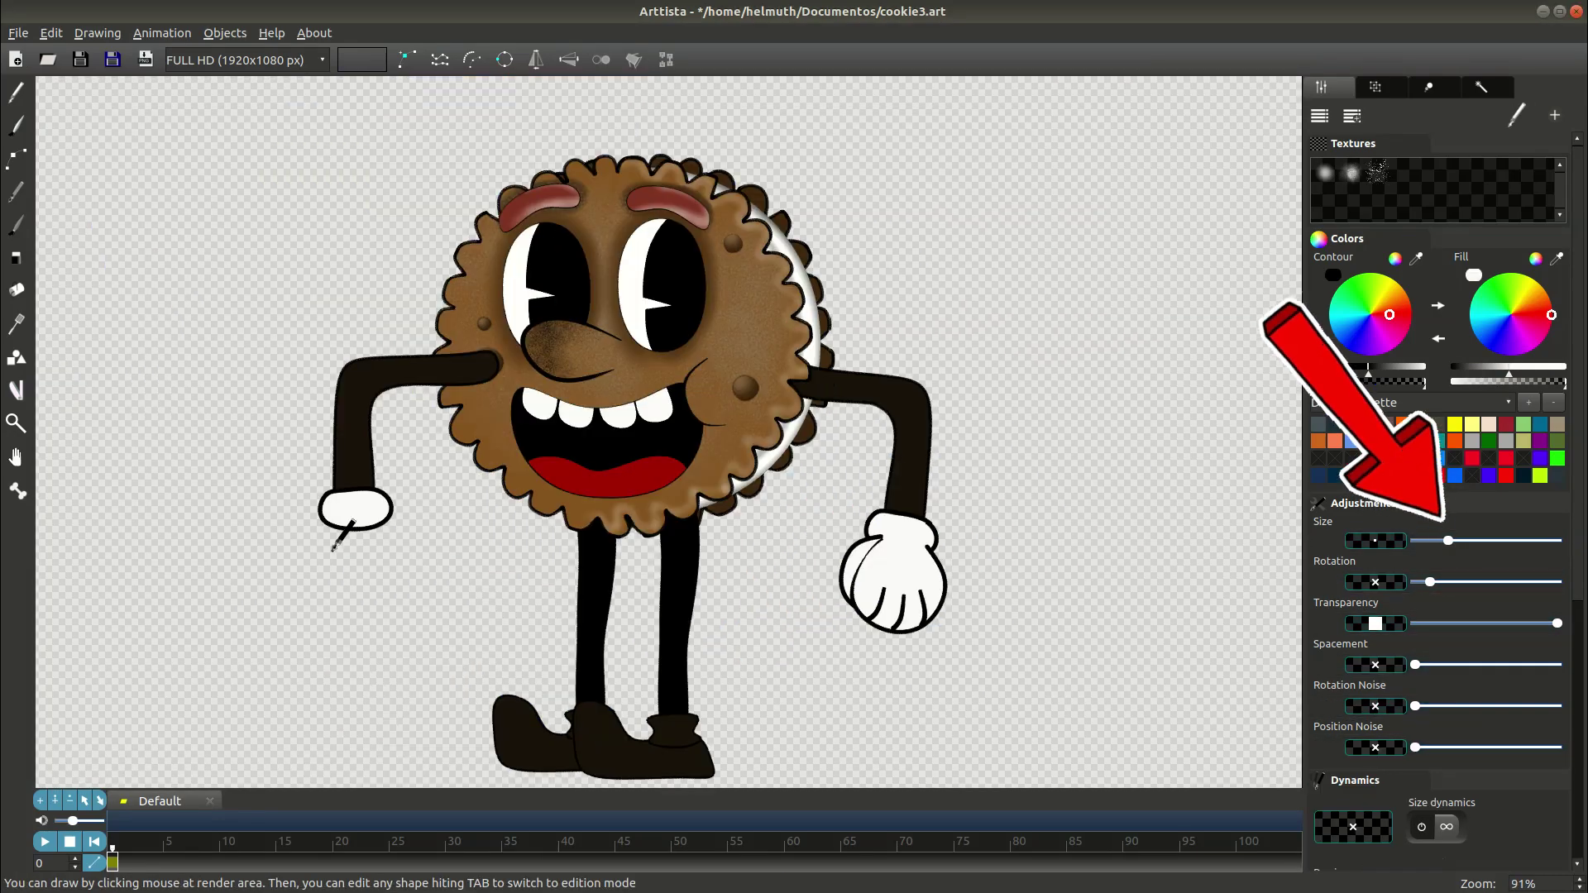
mouse_move(327, 496)
left_mouse_down()
mouse_move(356, 616)
mouse_move(377, 510)
mouse_move(305, 577)
left_mouse_up()
key("Tab")
key("Tab")
key("Tab")
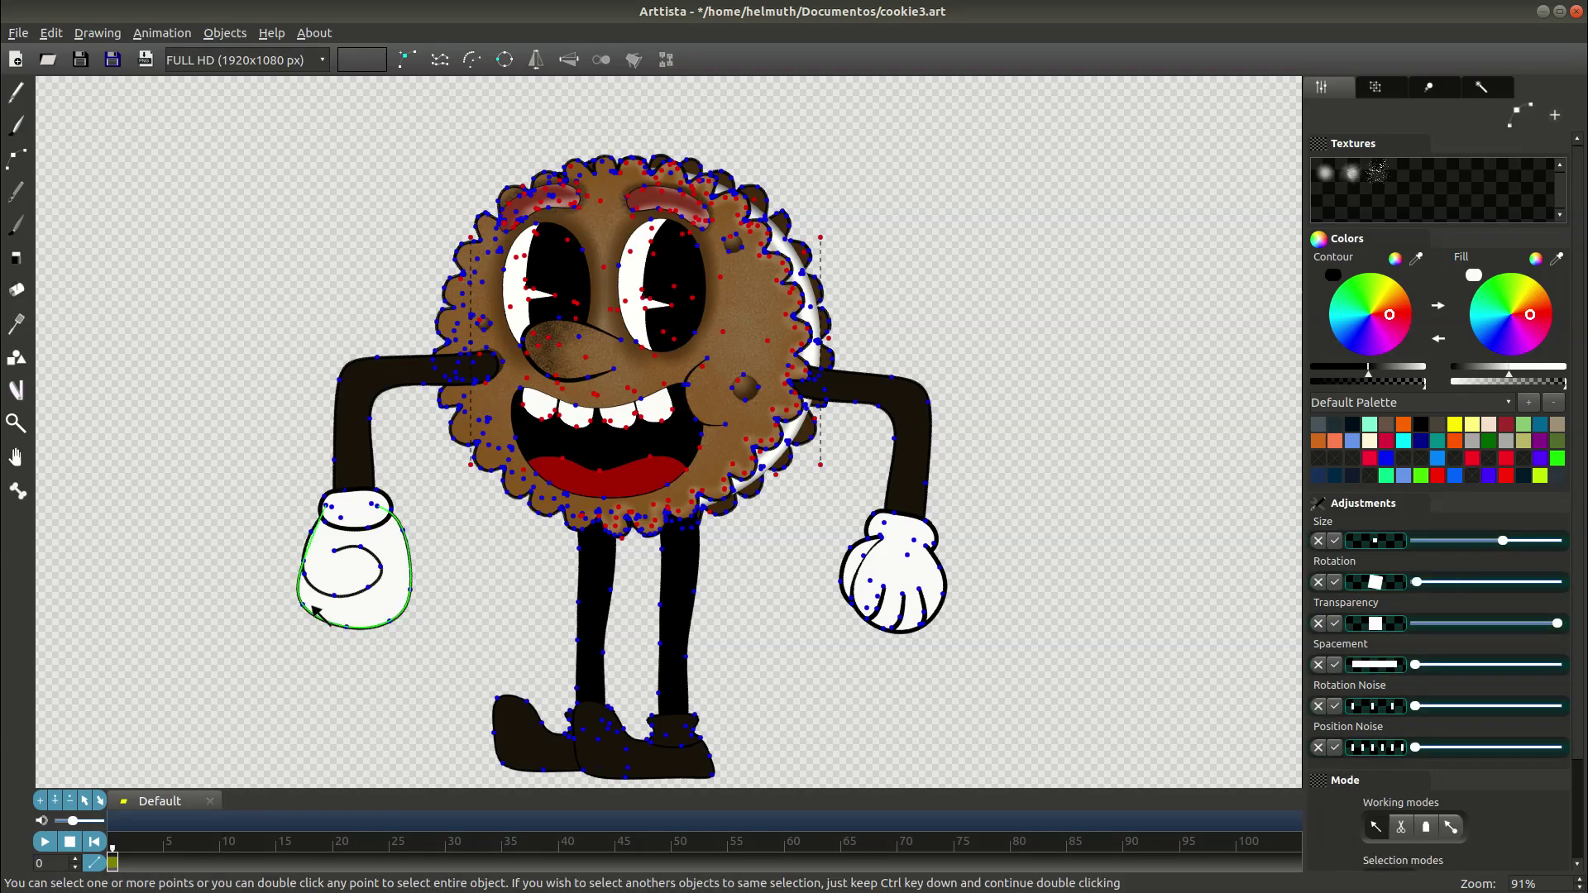
Refine the left glove's cuff and palm outline and add curved finger lines across the fist.
scroll(662, 430, "down", 2)
scroll(662, 430, "up", 4)
double_click(327, 651)
scroll(390, 450, "down", 4)
key("Tab")
scroll(503, 538, "up", 2)
key("Tab")
double_click(925, 483)
key("Tab")
key("Tab")
mouse_move(346, 540)
left_mouse_down()
mouse_move(333, 609)
mouse_move(359, 617)
left_mouse_up()
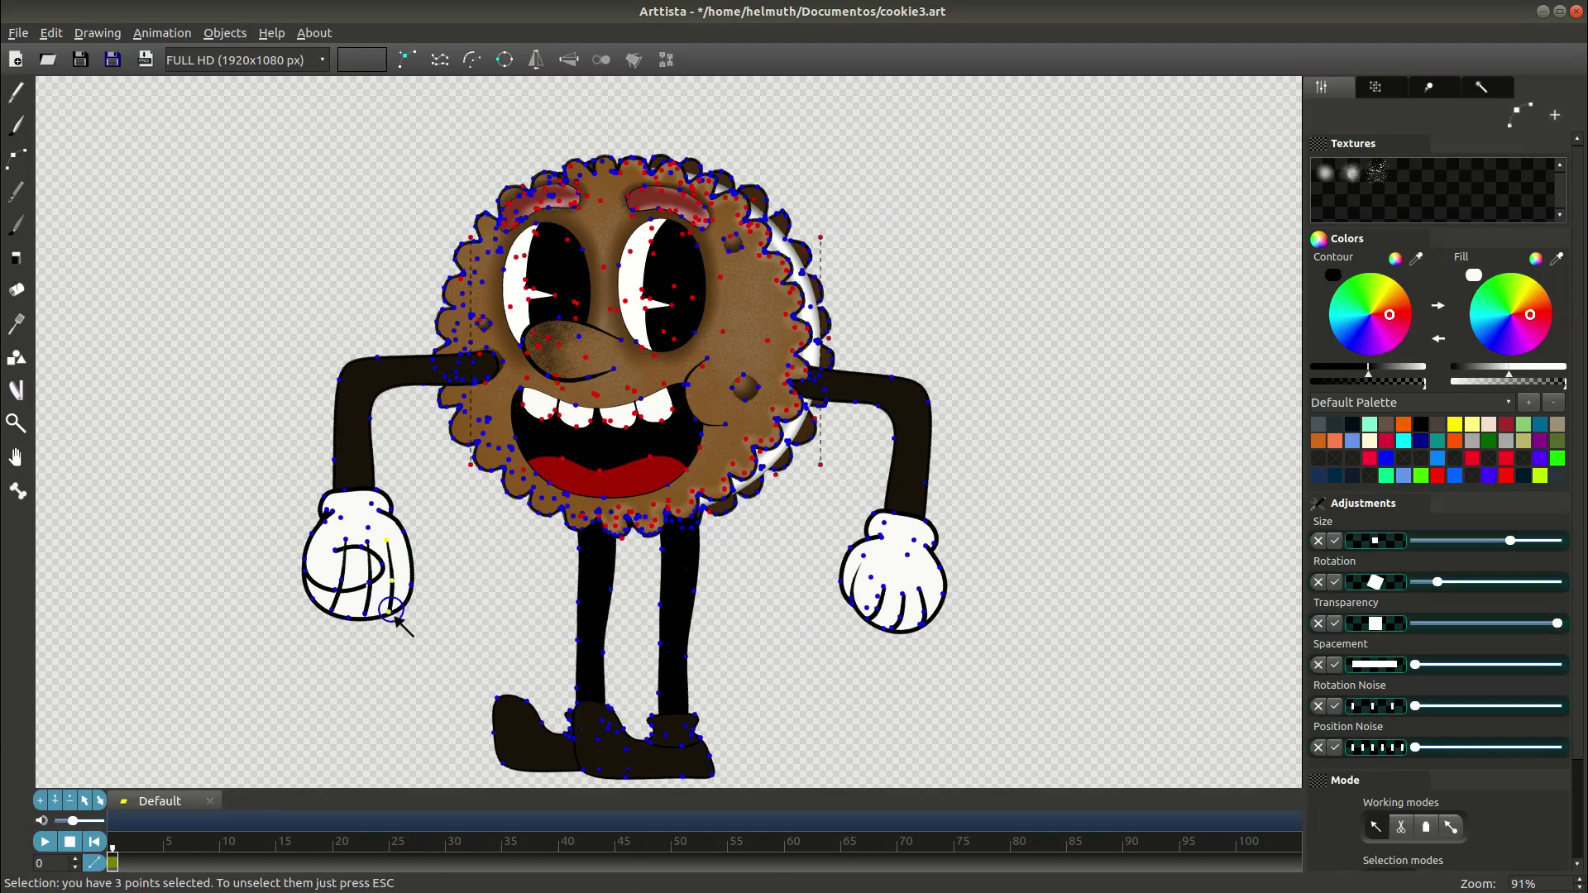
Place the left glove's thumb in front of the finger lines.
key("Tab")
scroll(369, 652, "down", 2)
scroll(277, 521, "up", 6)
scroll(372, 638, "down", 4)
scroll(372, 638, "up", 2)
key("Tab")
left_click(358, 619)
Send the left arm behind the cookie and move it together with its glove closer to the body.
key("Tab")
scroll(358, 622, "down", 4)
key("Tab")
scroll(450, 344, "up", 3)
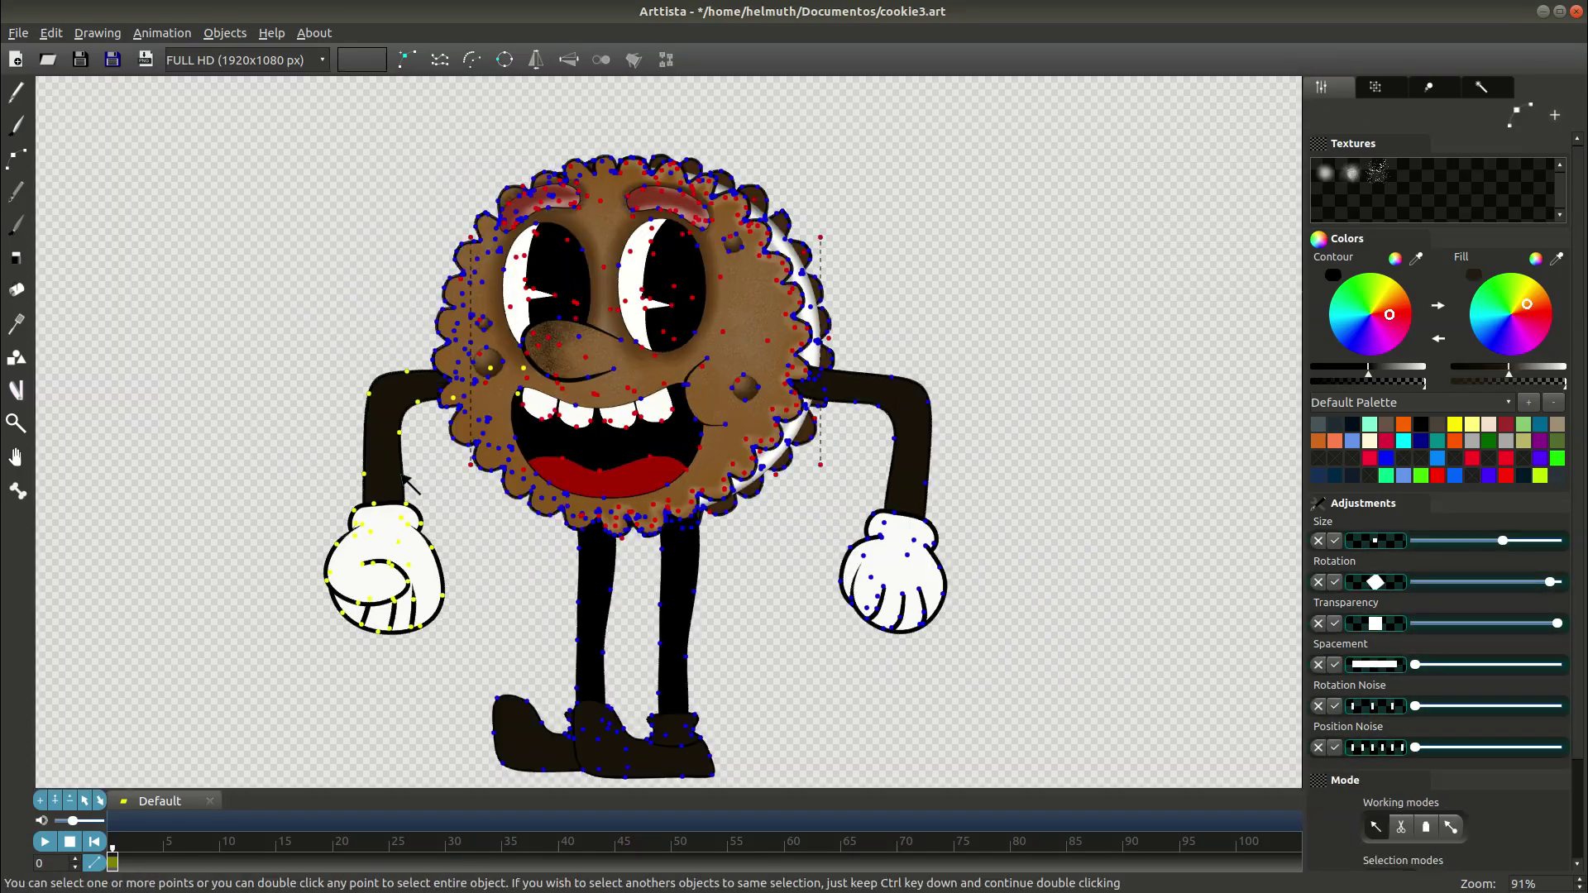